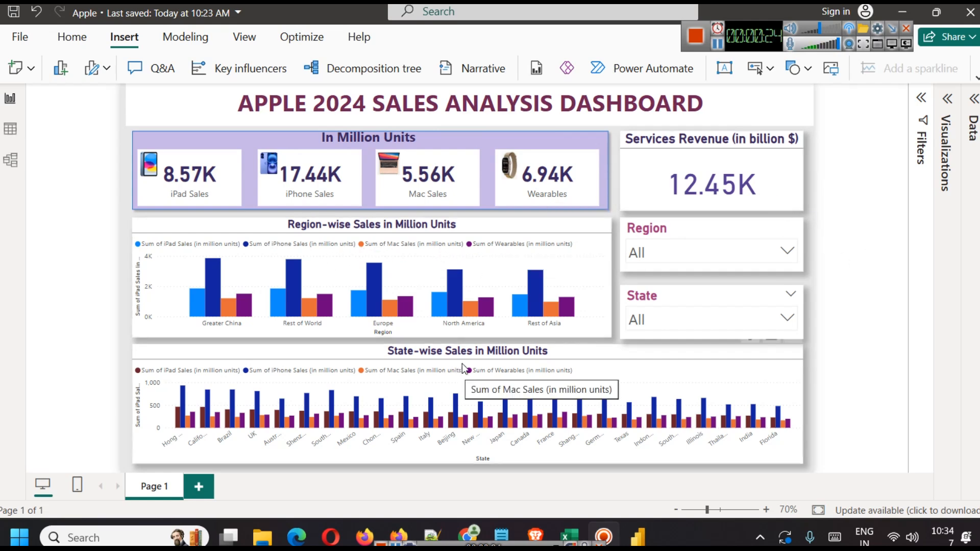
Step: Test the Region slicer by removing Europe, Greater China and North America, then reset to all regions
click(690, 250)
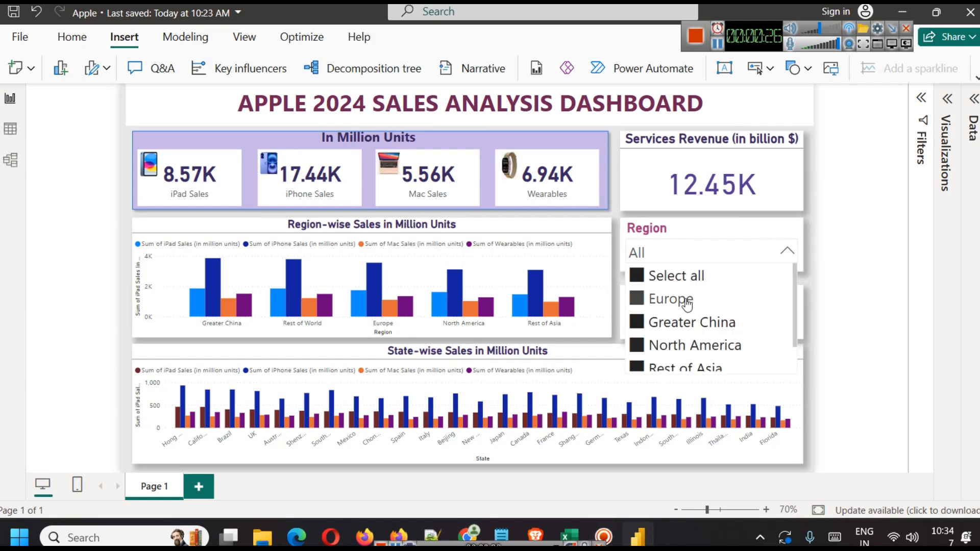
click(692, 297)
click(690, 324)
click(693, 346)
click(679, 276)
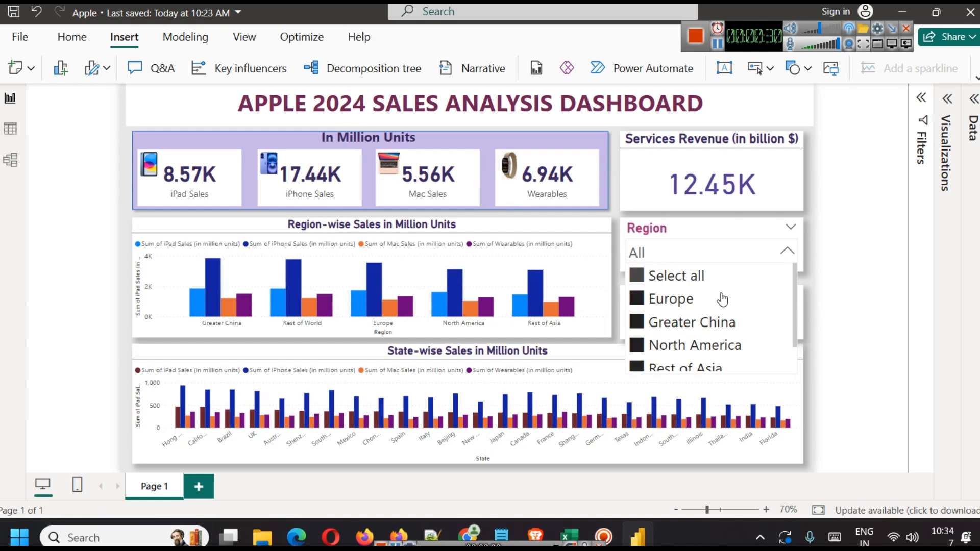
click(867, 311)
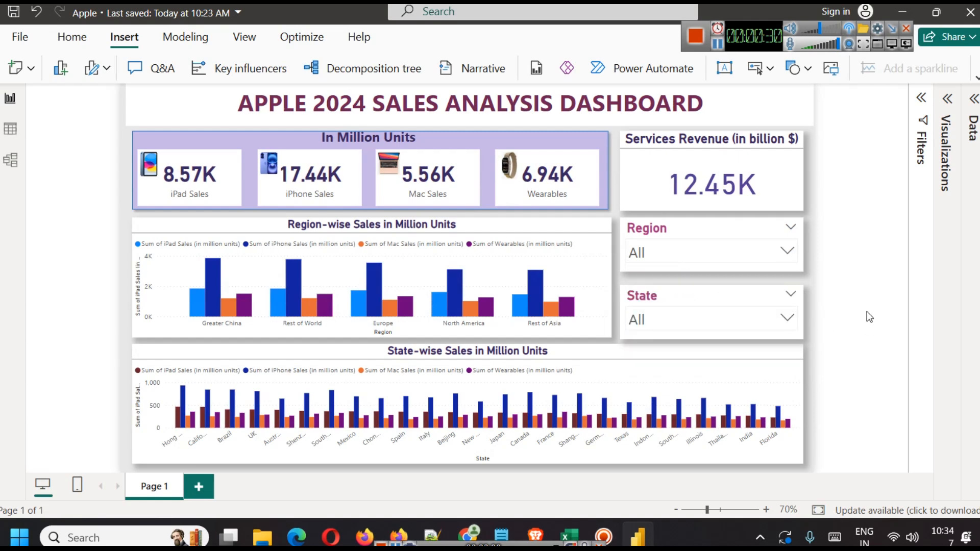
Step: Test the State slicer with India, Illinois and Hong Kong, then clear it to all states
click(741, 322)
scroll(694, 265, down, 5)
scroll(692, 274, up, 3)
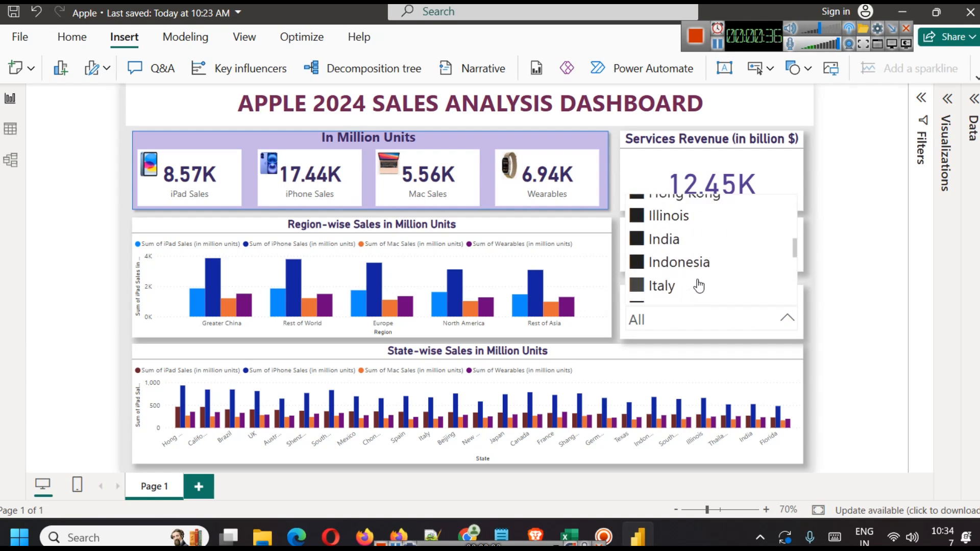
scroll(690, 275, down, 2)
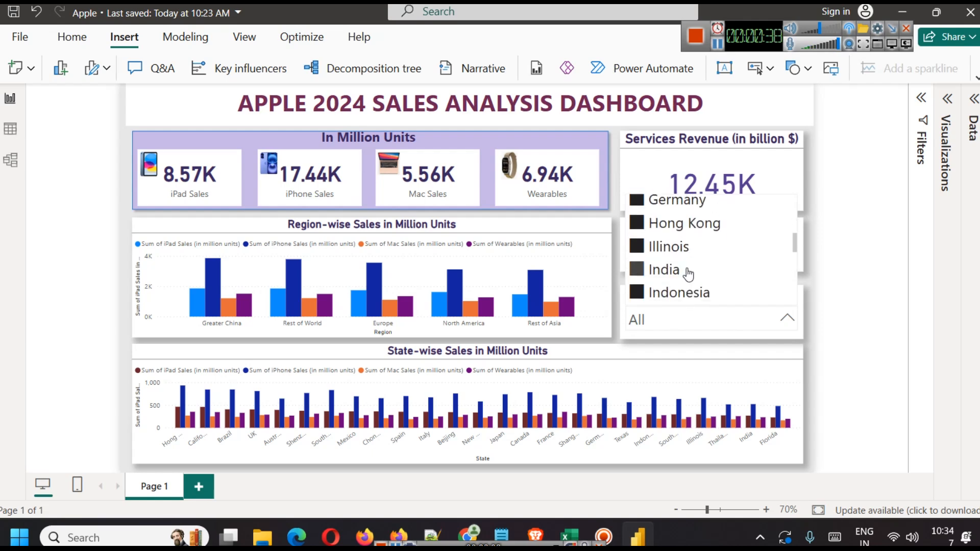
scroll(689, 273, up, 5)
scroll(697, 289, down, 4)
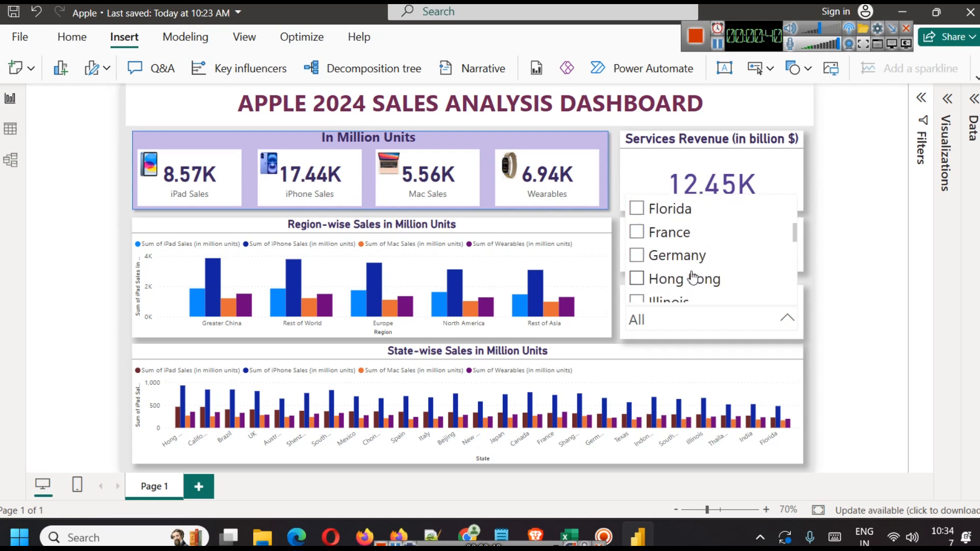
click(664, 274)
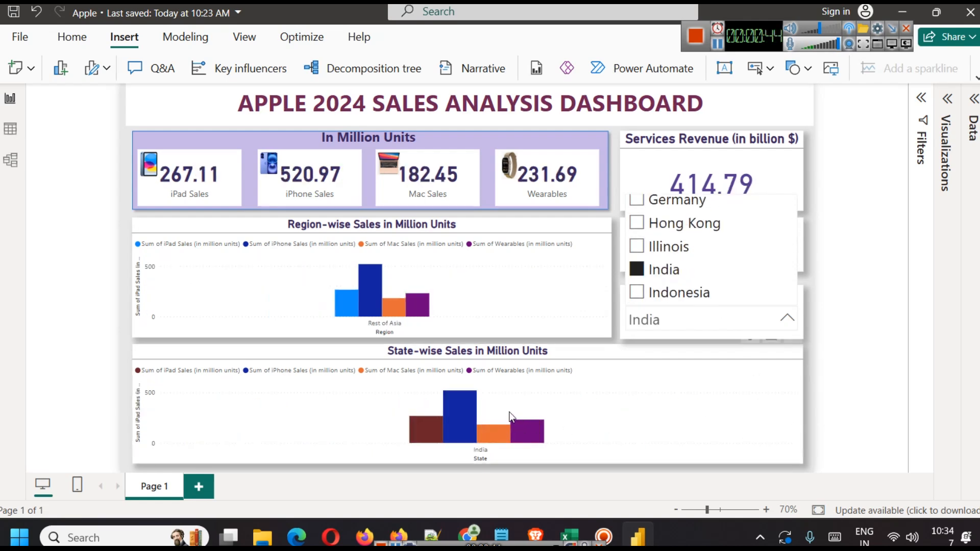
click(659, 249)
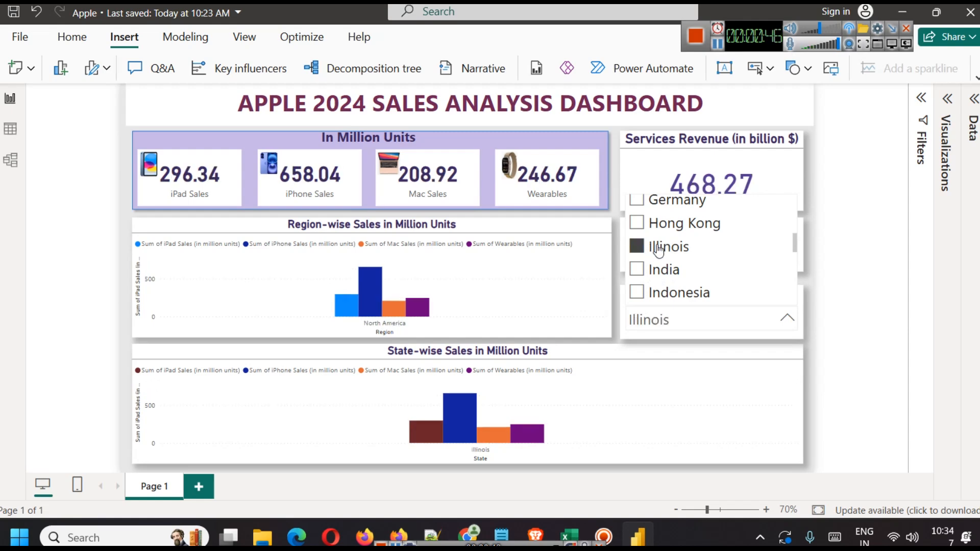
click(679, 224)
scroll(680, 286, up, 4)
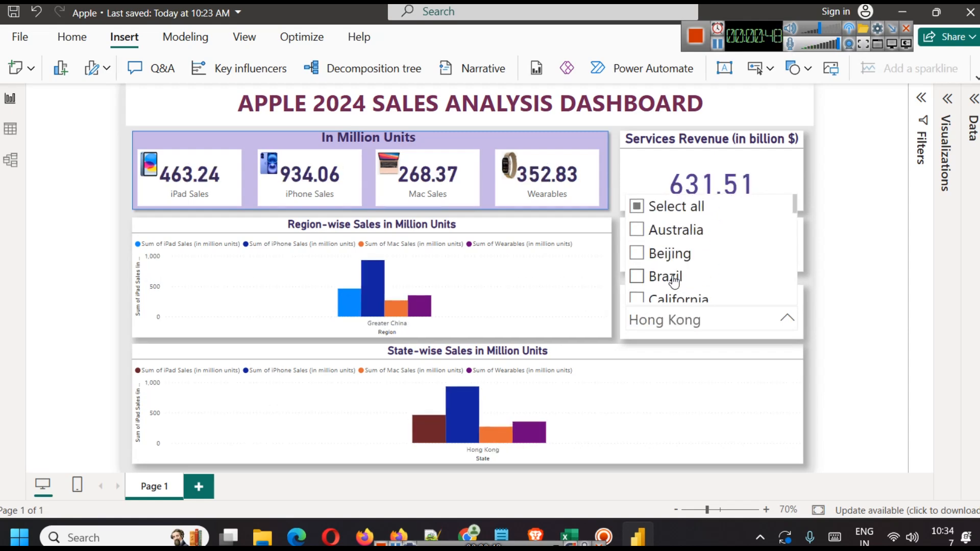
click(637, 205)
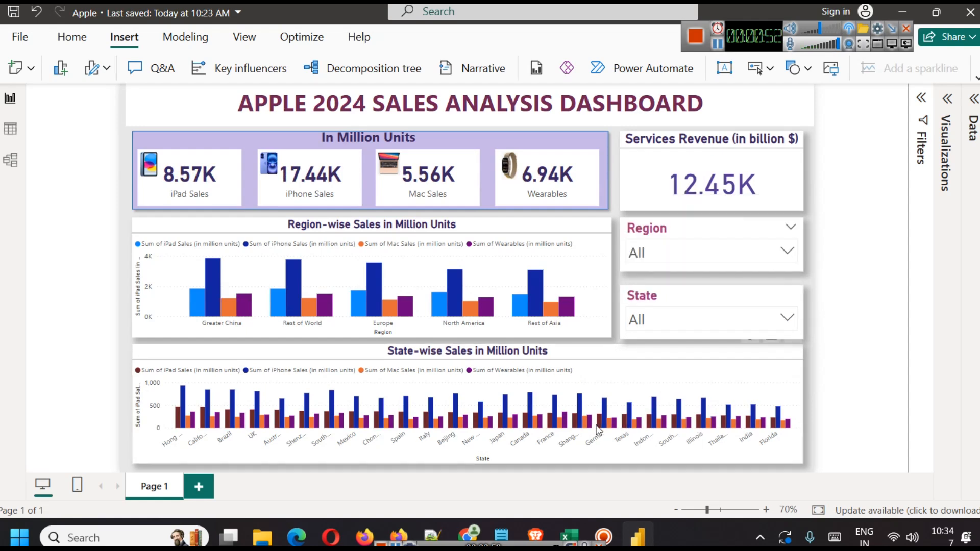
Step: View the Kaggle Apple Sales Dataset (2024) page in the browser, then switch windows again
click(535, 536)
scroll(484, 327, up, 2)
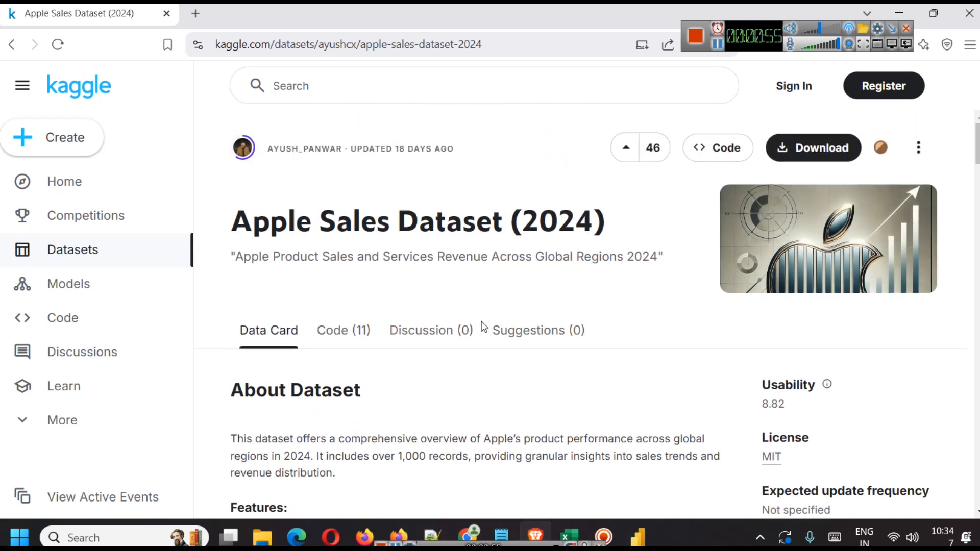
click(638, 537)
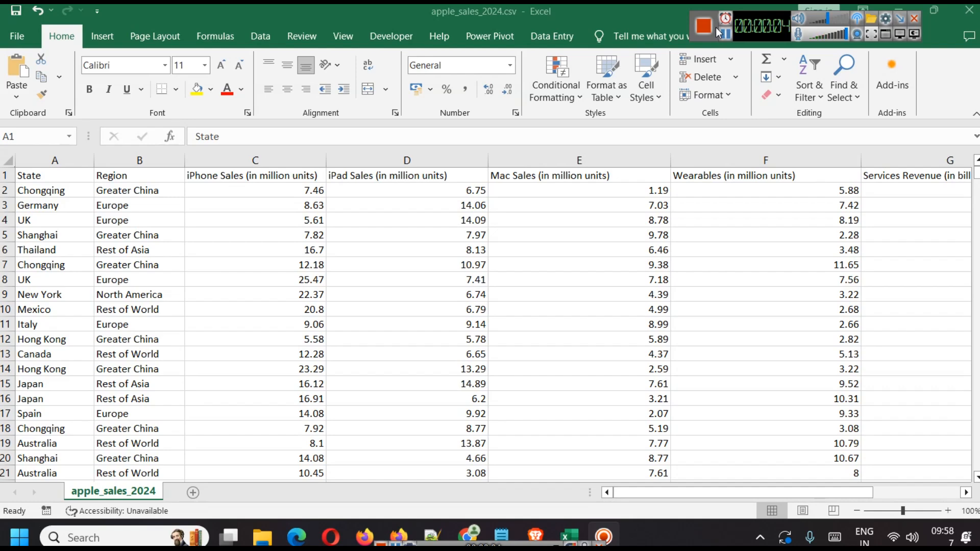
Step: Inspect the State, Region, iPhone, iPad, Mac and Wearables columns, scroll to Services Revenue, then return to Kaggle
click(61, 160)
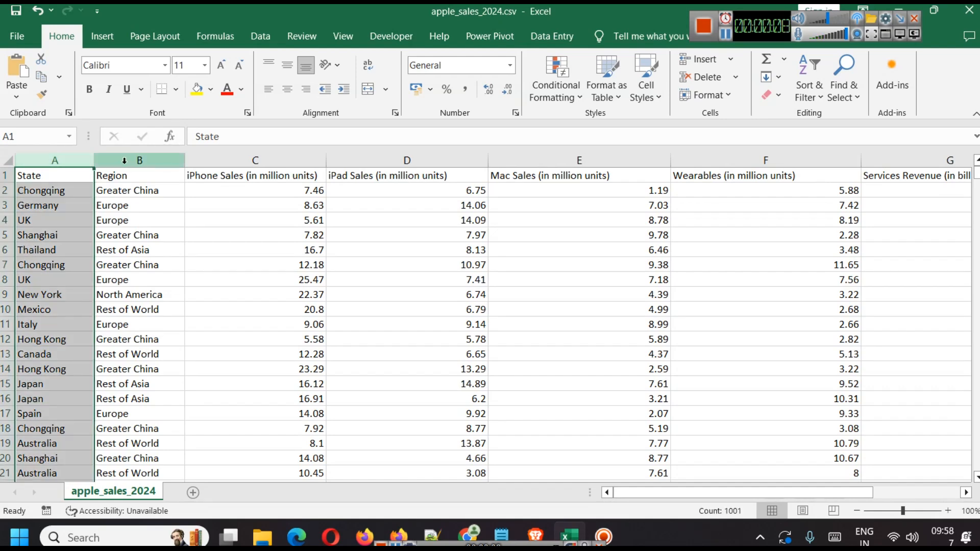
click(126, 160)
click(221, 158)
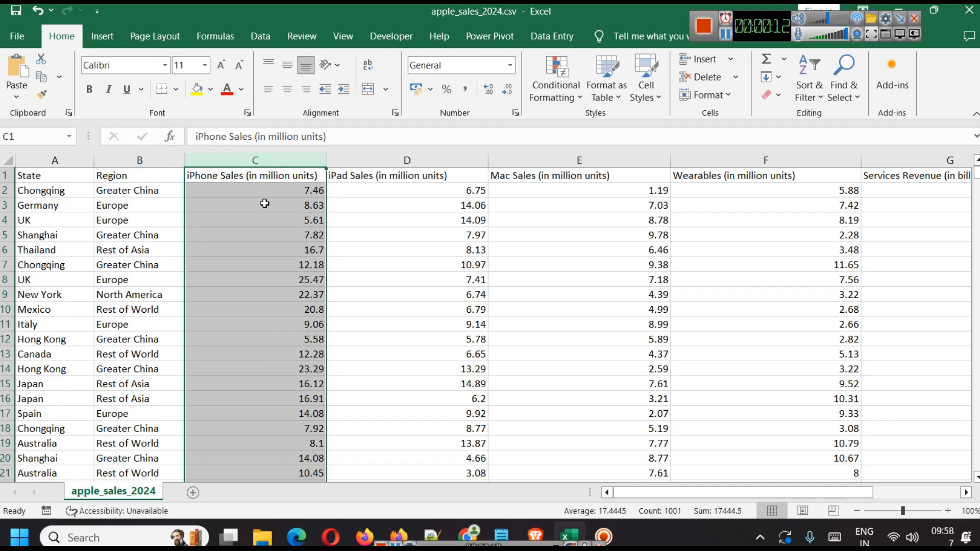
click(354, 160)
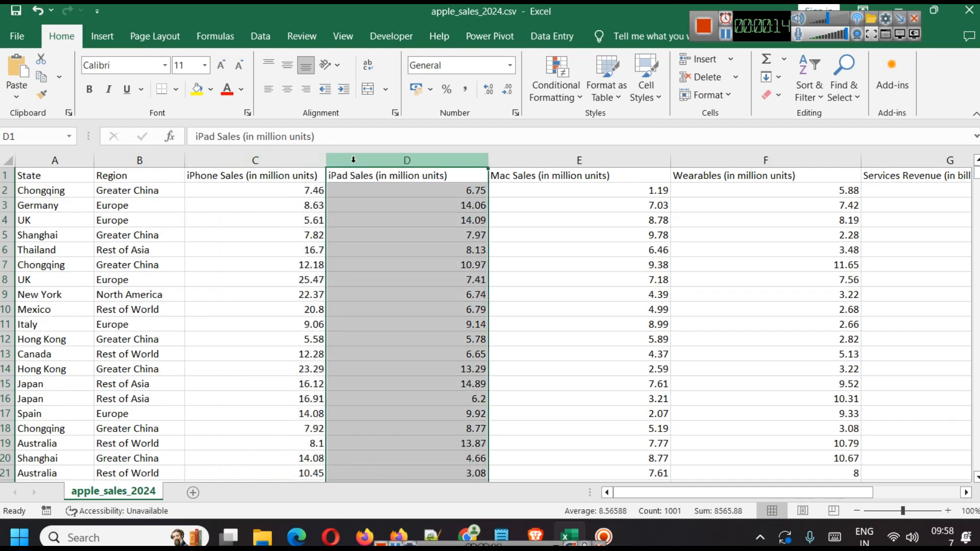
click(549, 160)
click(716, 158)
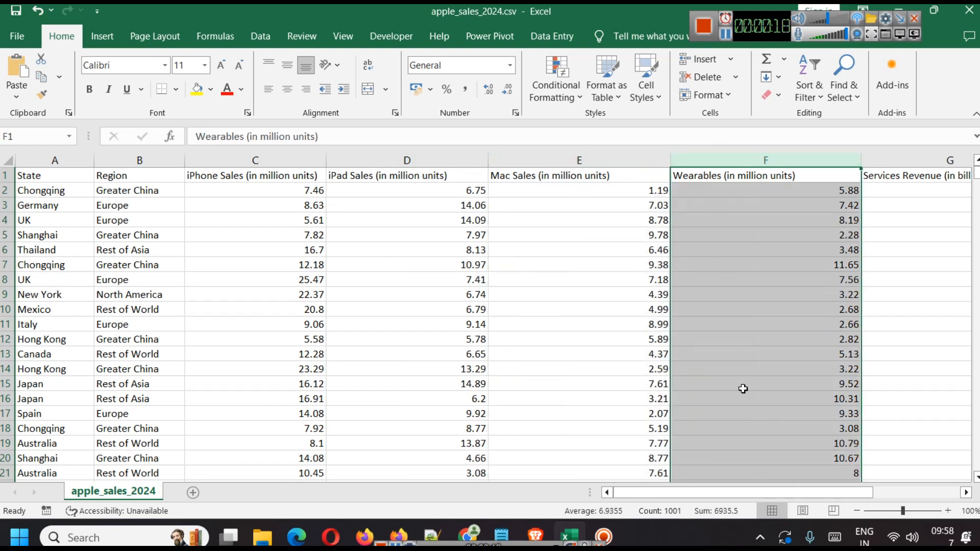
drag(711, 492, 812, 495)
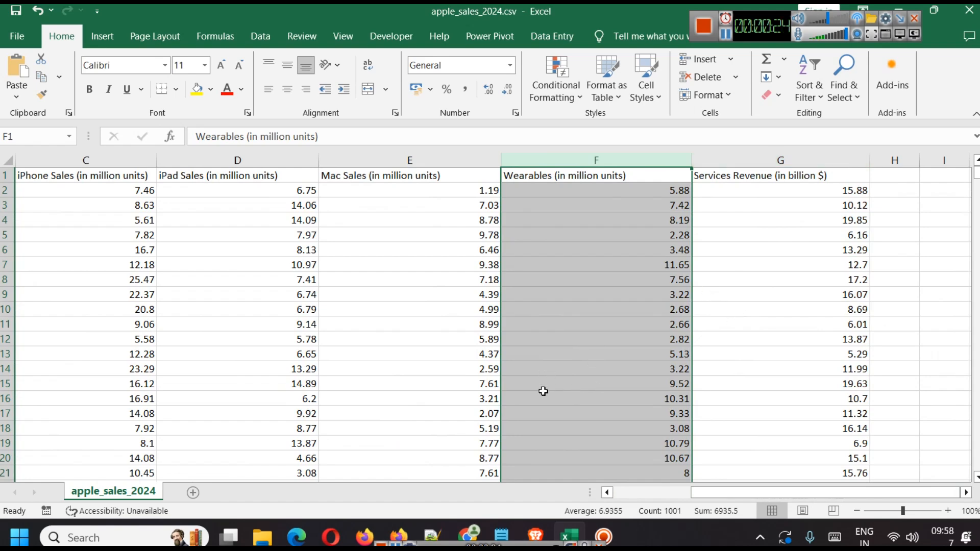
mouse_move(536, 517)
click(526, 475)
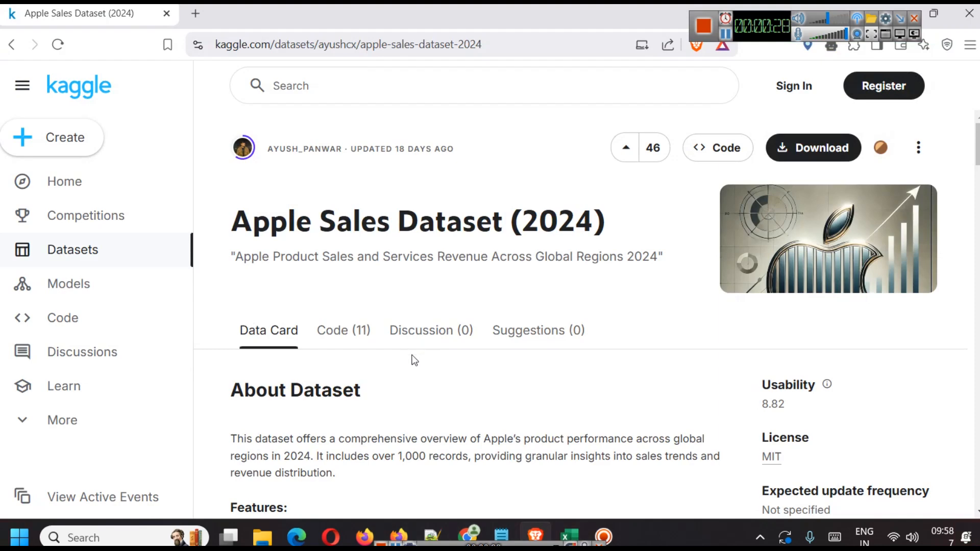
Step: Read Kaggle's About Dataset feature descriptions and CSV preview, then return to the Excel spreadsheet
scroll(396, 328, down, 3)
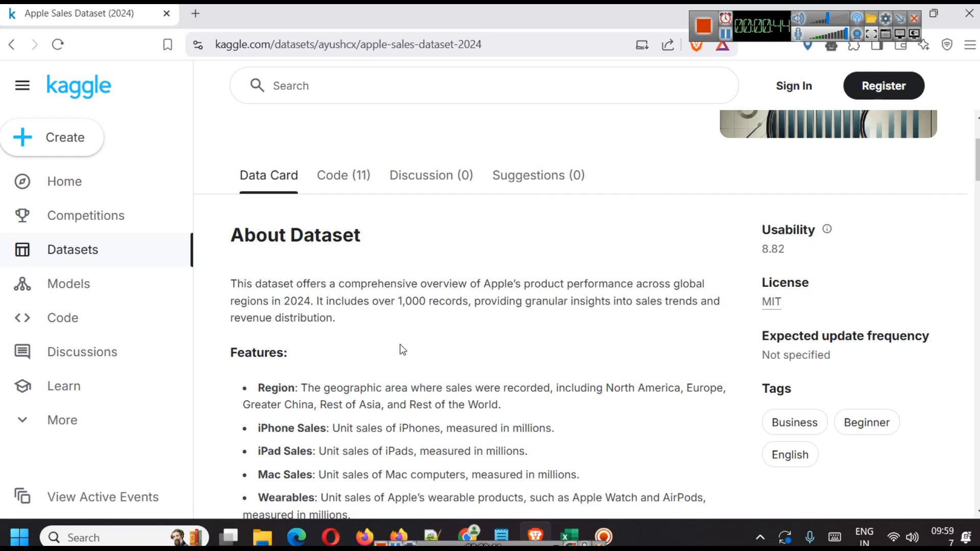
scroll(608, 297, down, 9)
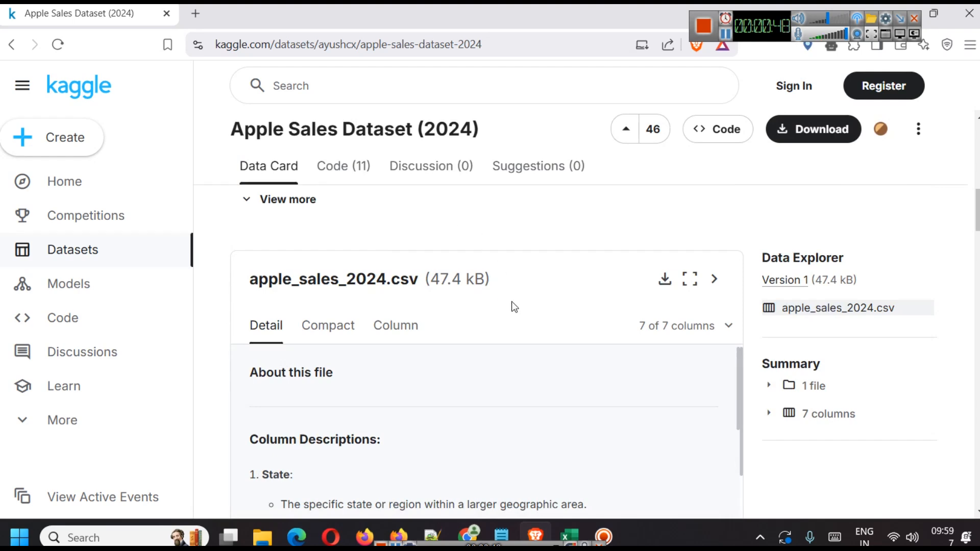
scroll(512, 301, up, 8)
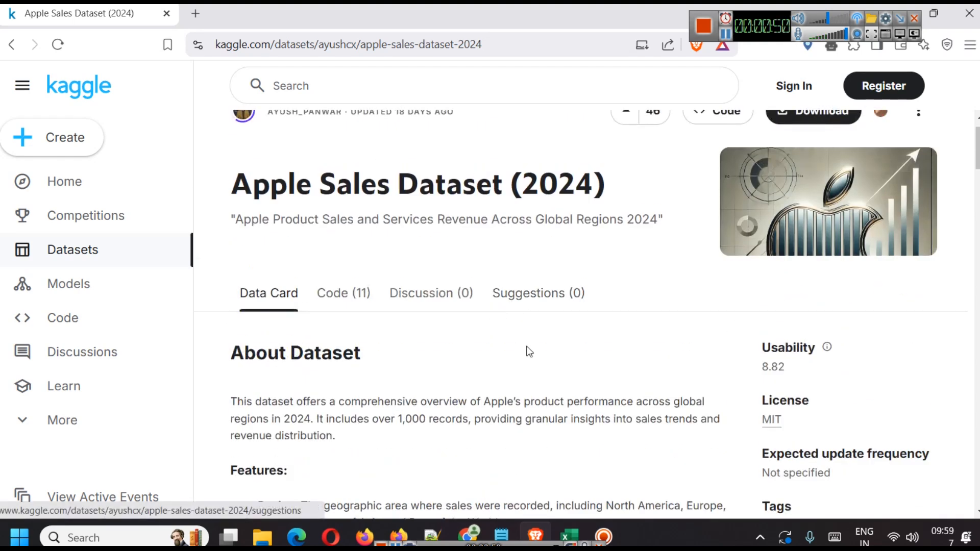
mouse_move(574, 526)
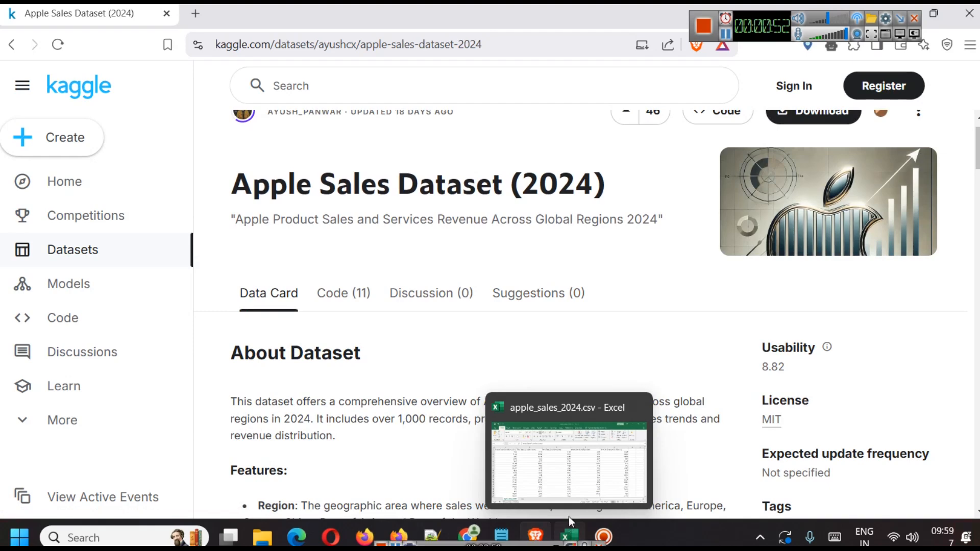
click(559, 427)
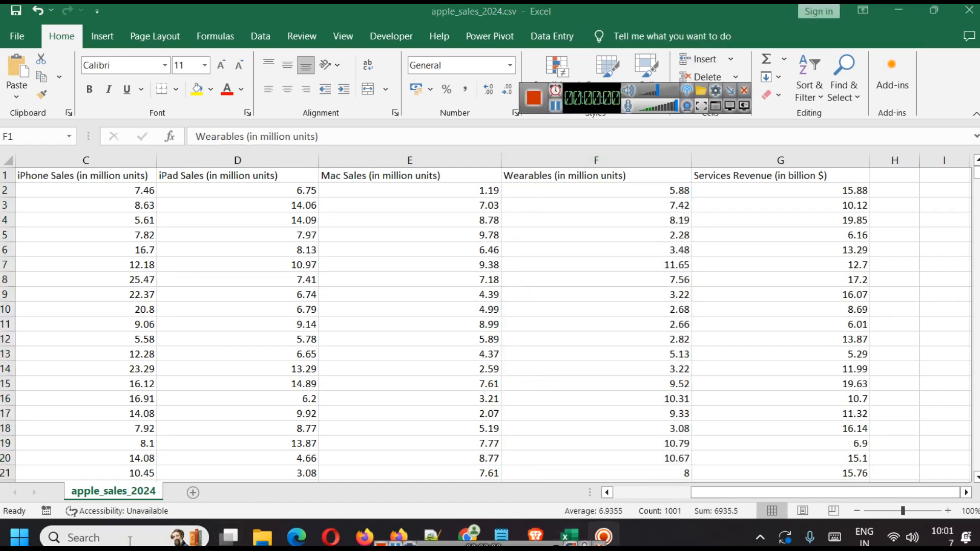
Step: Search the taskbar for 'powr' and launch Power BI Desktop
click(130, 541)
text(powr)
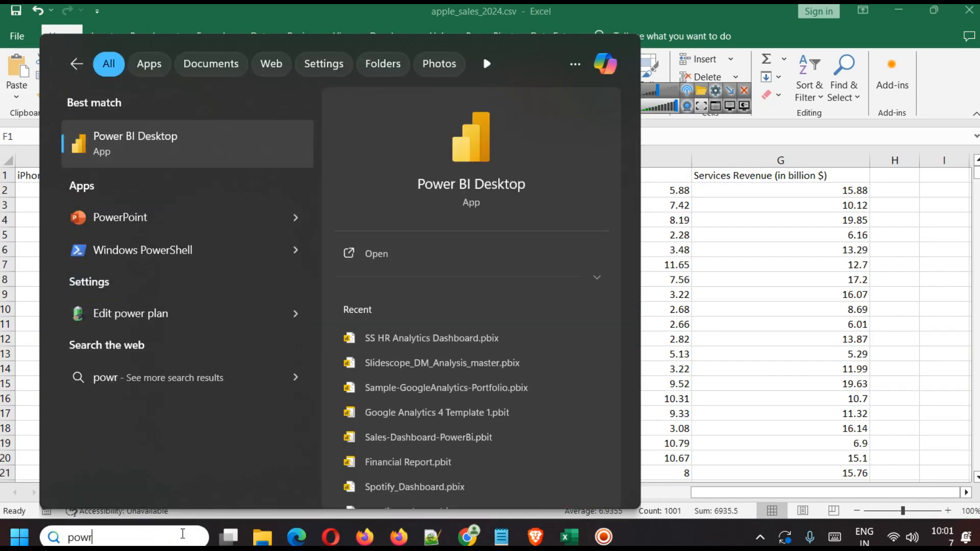
click(422, 252)
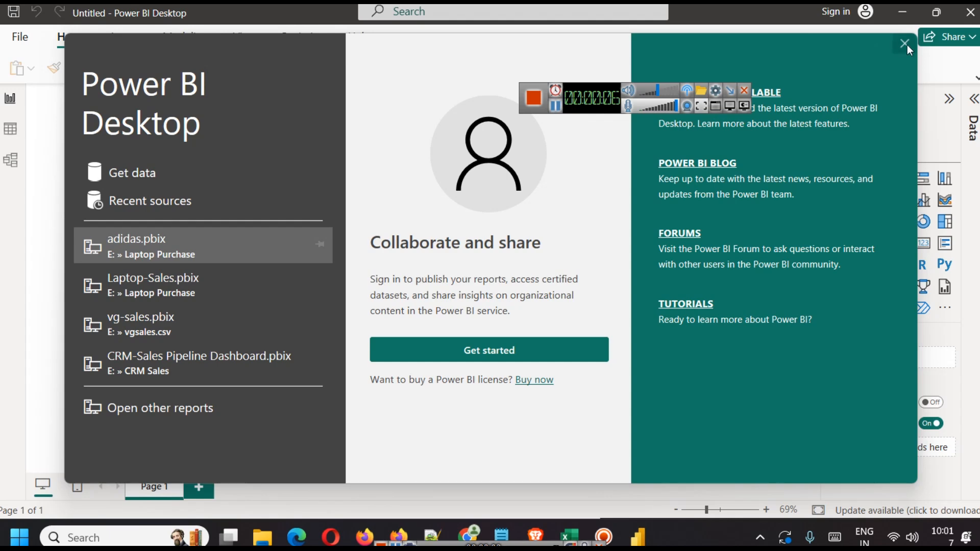
Step: Load apple_sales_2024.csv through Get data > Text/CSV and expand the table's fields
click(905, 44)
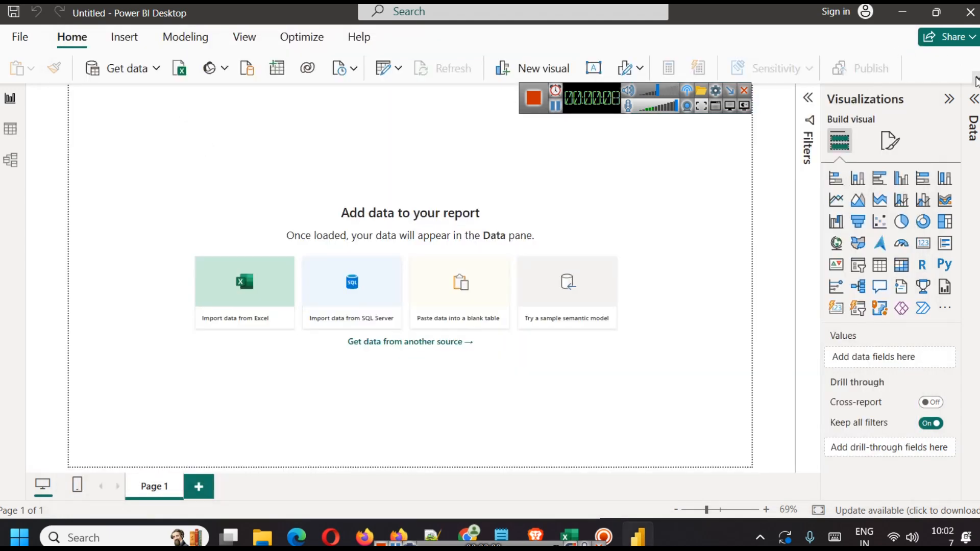
click(976, 81)
click(146, 106)
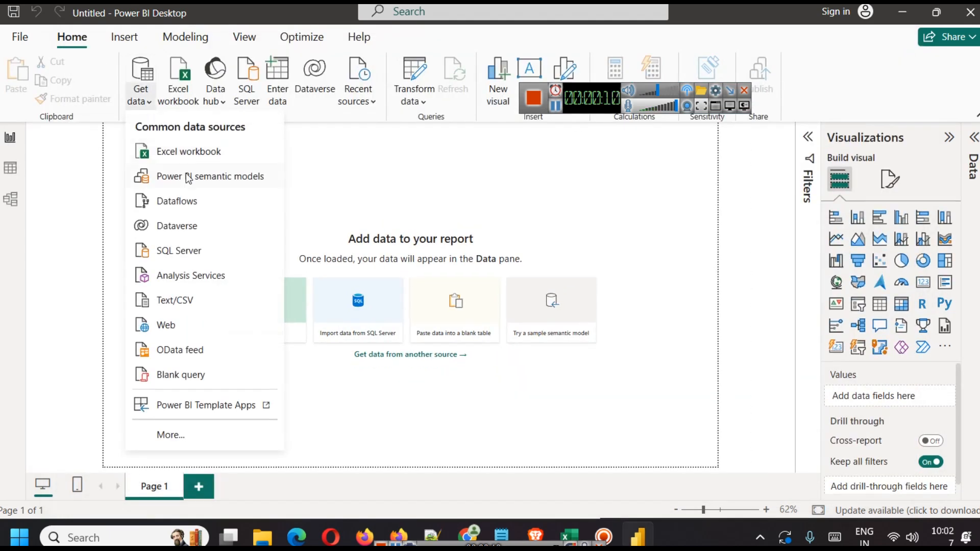
click(175, 301)
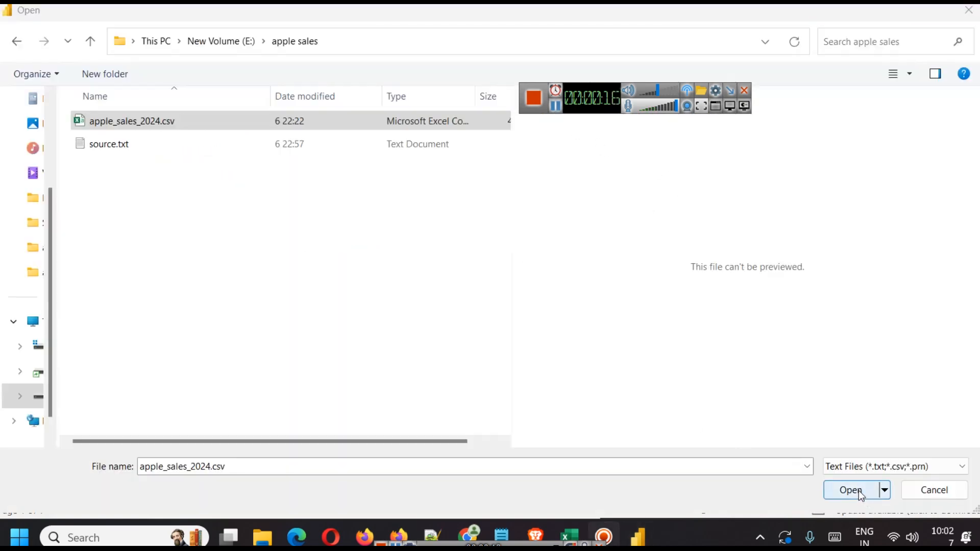
click(851, 490)
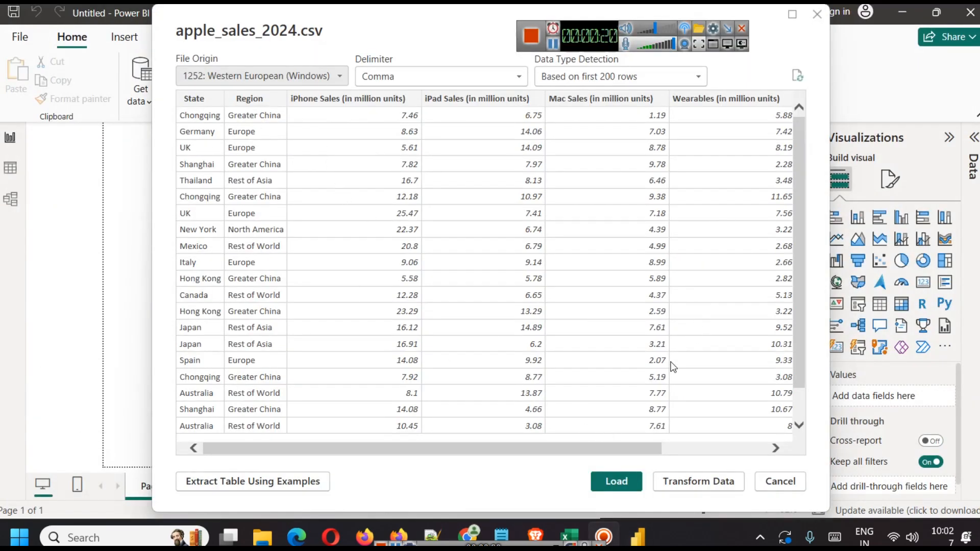
click(634, 479)
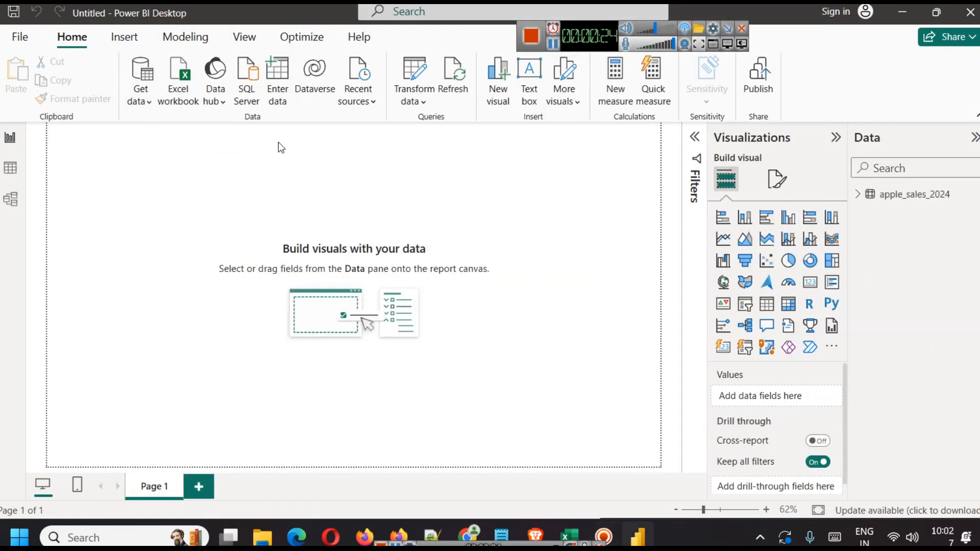
click(858, 194)
Step: Customize the current theme with a #E8E8E8 page background at 2% transparency and apply it
click(858, 196)
click(244, 37)
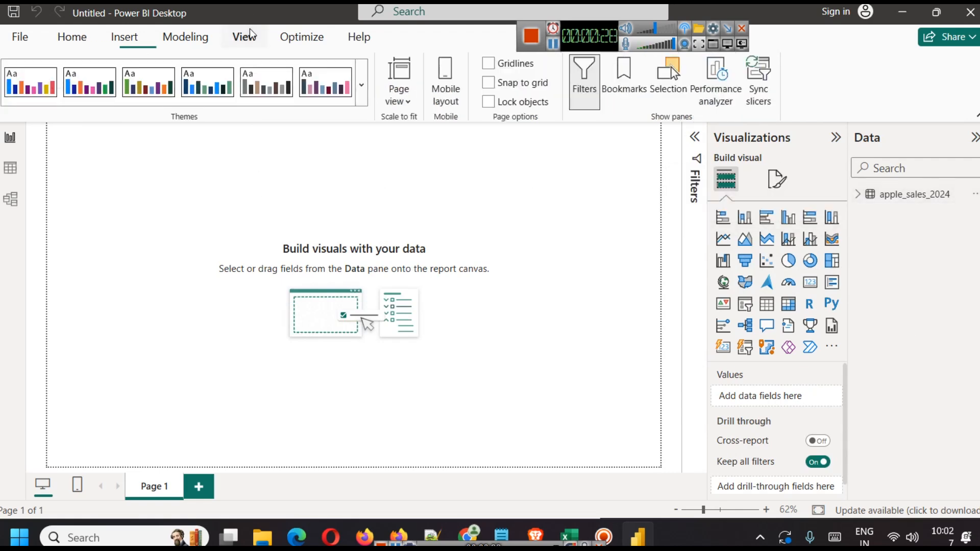
click(361, 85)
scroll(348, 142, down, 4)
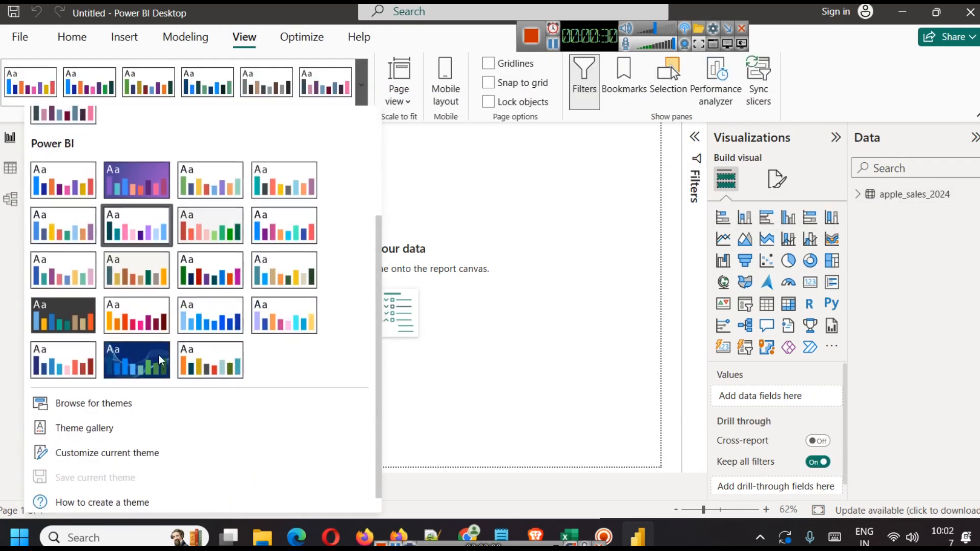
click(93, 447)
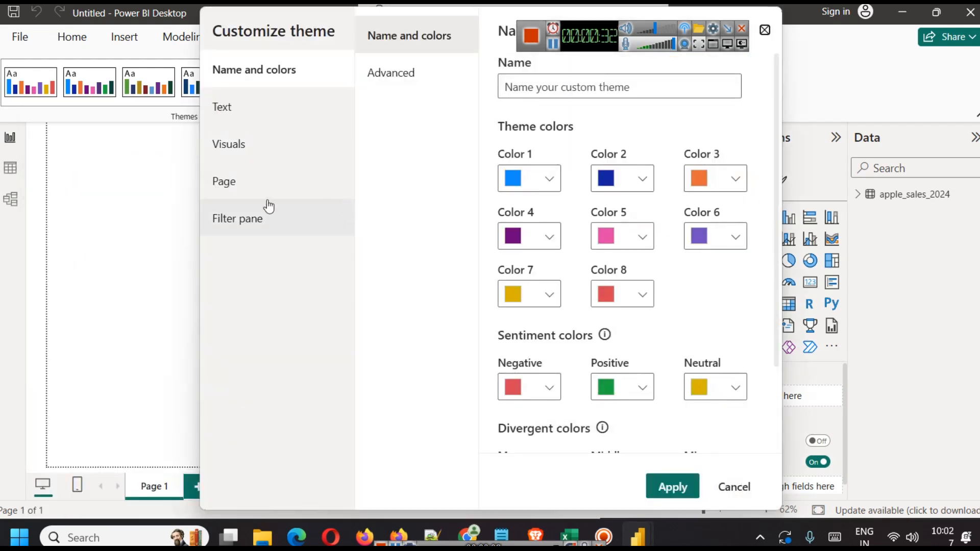
click(236, 187)
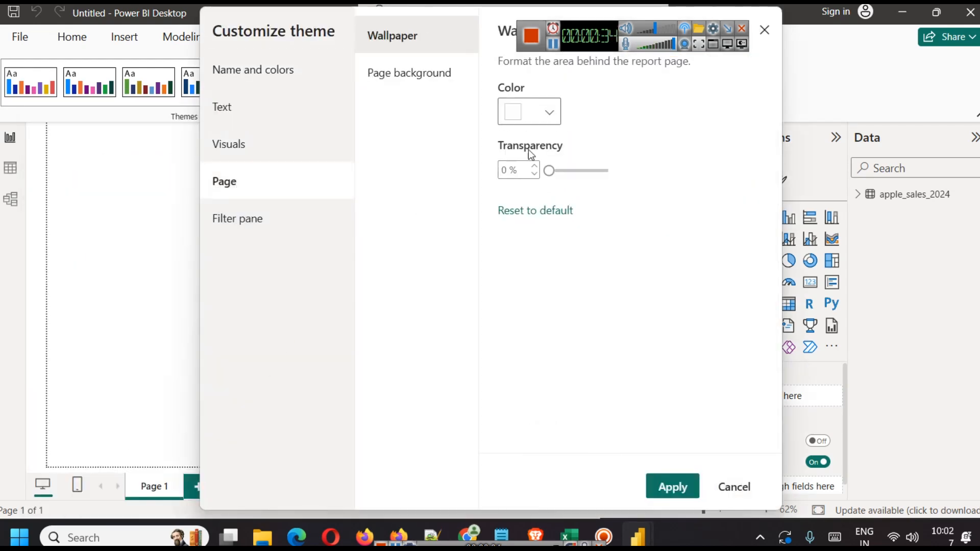
click(420, 77)
click(551, 114)
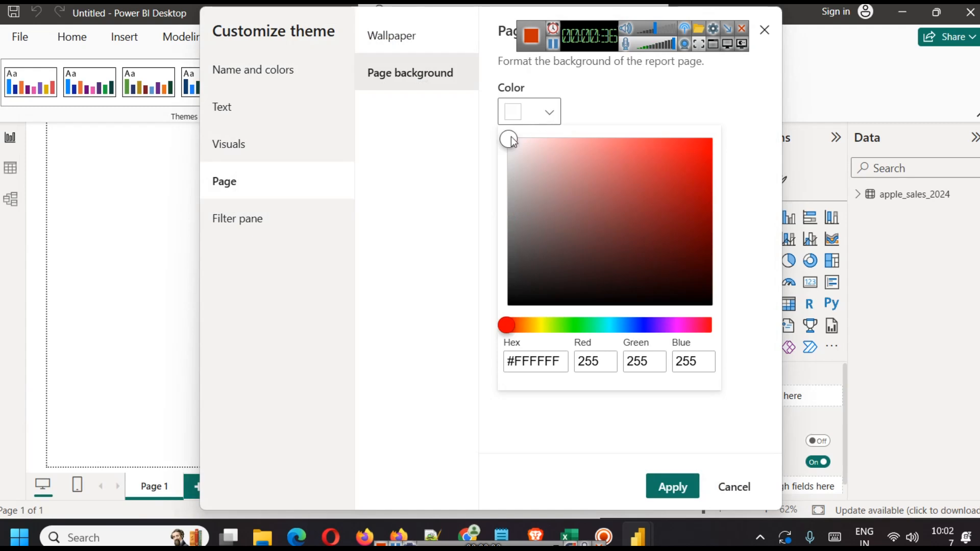
drag(514, 146, 504, 156)
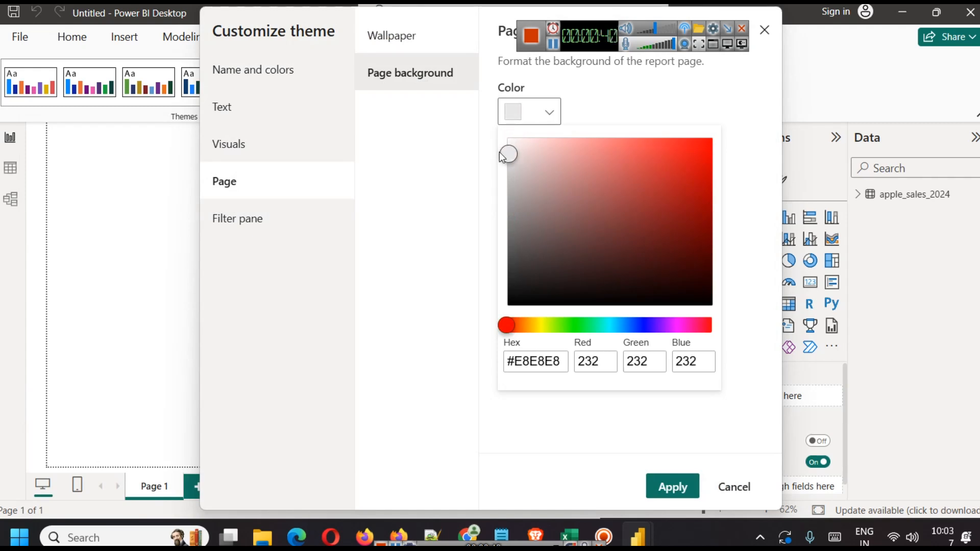
click(628, 436)
drag(608, 171, 551, 170)
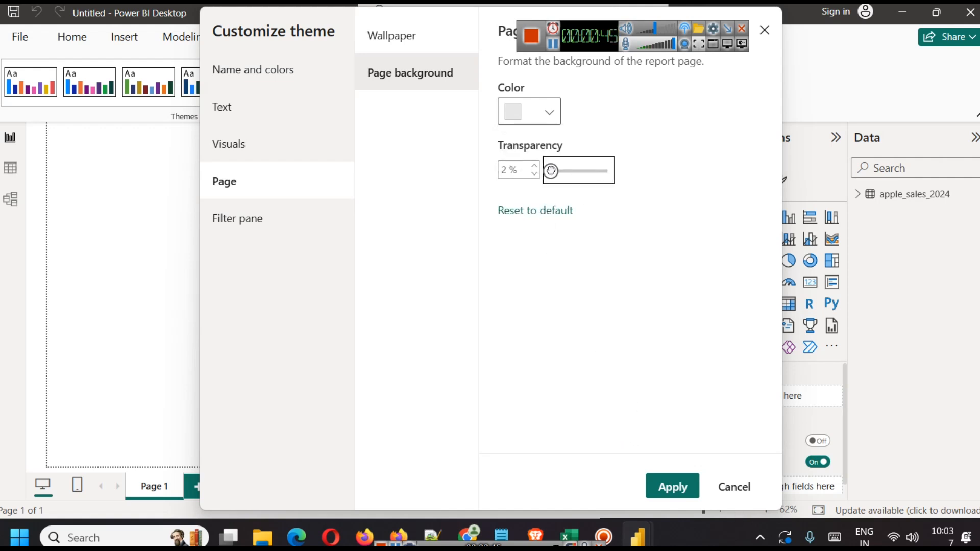
click(676, 487)
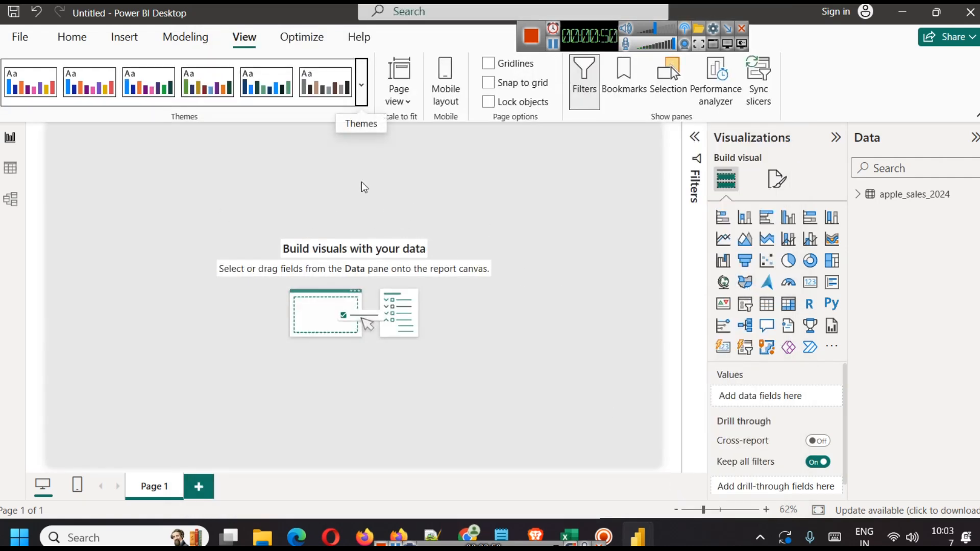
Step: Insert a short text box stretched across the top of the page, hiding the Filters and Format panes
click(124, 36)
click(473, 87)
drag(86, 235, 91, 155)
drag(144, 139, 551, 142)
click(697, 138)
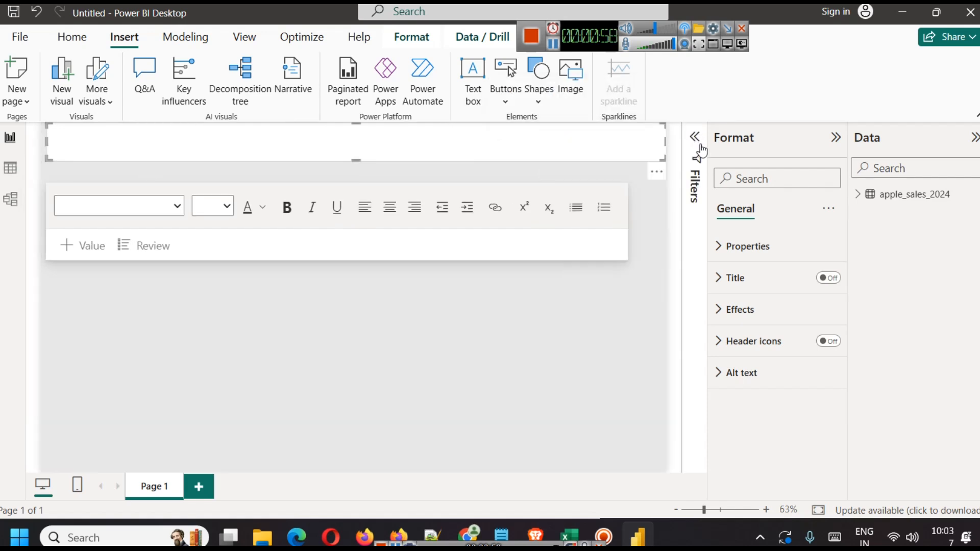
click(835, 138)
Step: Type the title 'APPLE 2024 SALES ANALYSIS DASHBOARD' and make it centred, bold, size 28
click(453, 142)
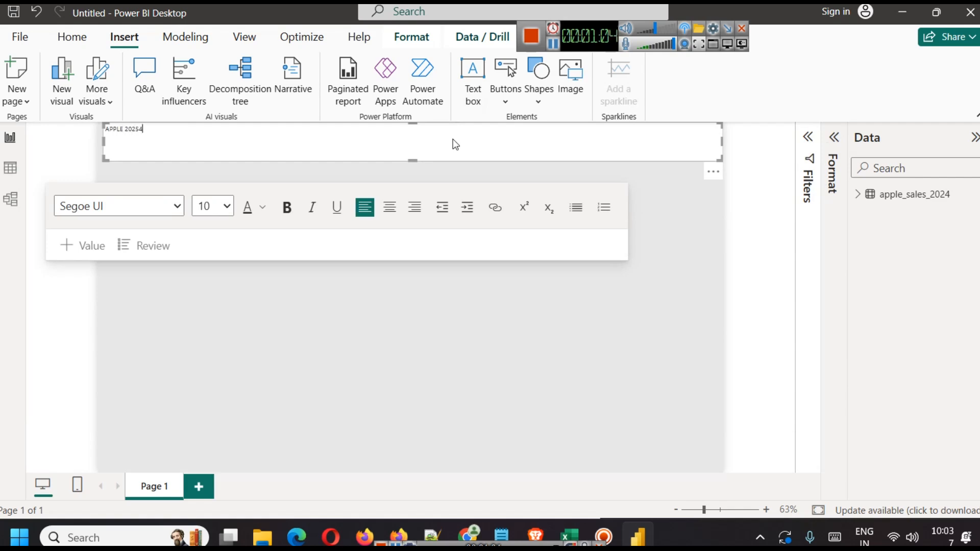
text(APPLE 2024 SALES ANALYSIS DASHBAARD)
key(ctrl+a)
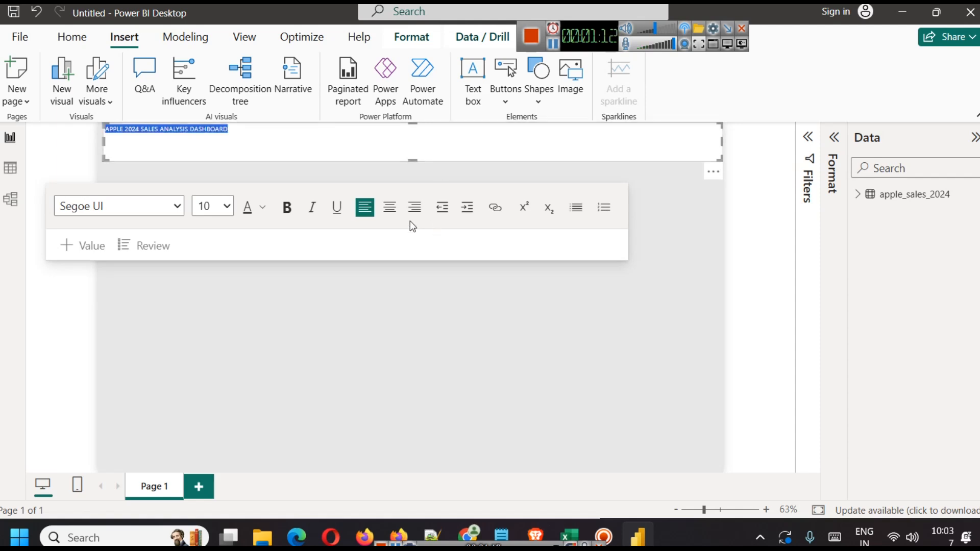
click(389, 207)
click(286, 208)
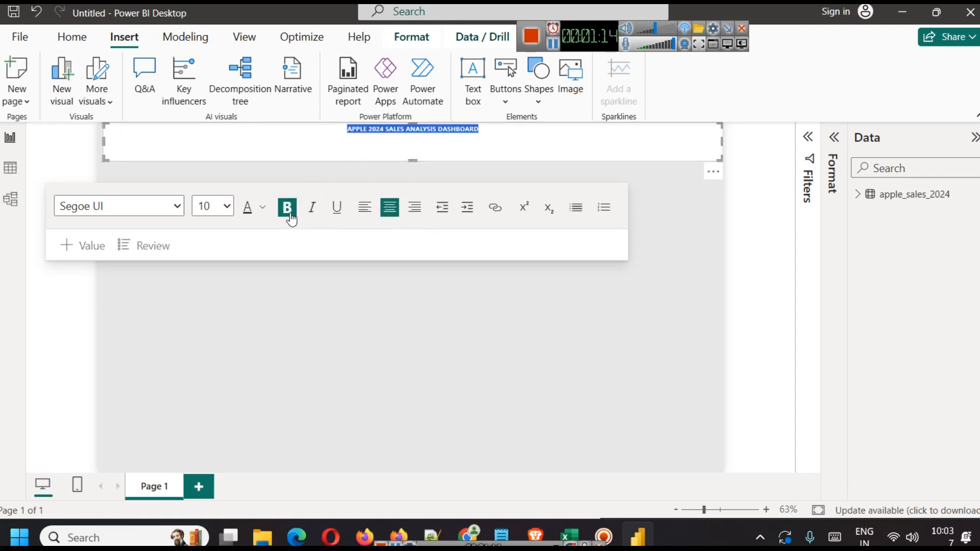
click(228, 212)
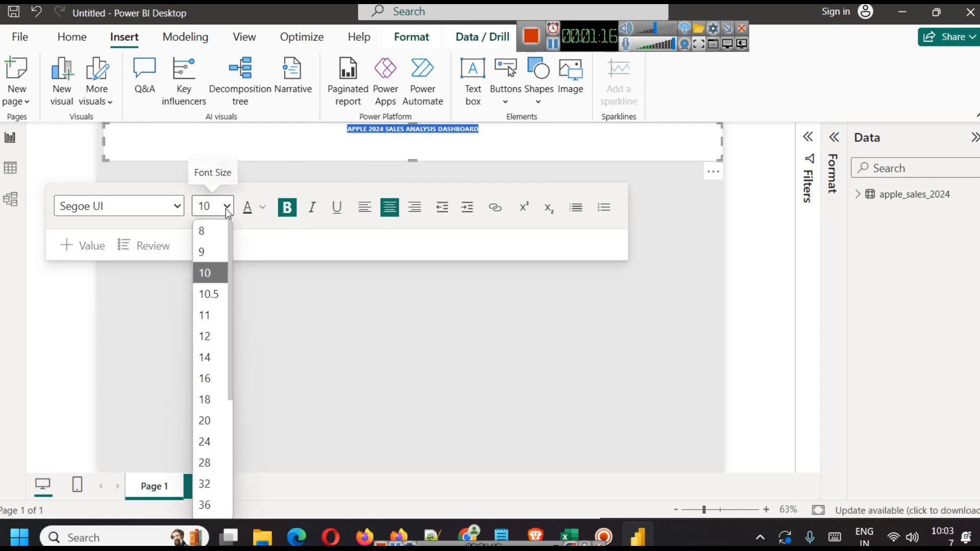
click(213, 463)
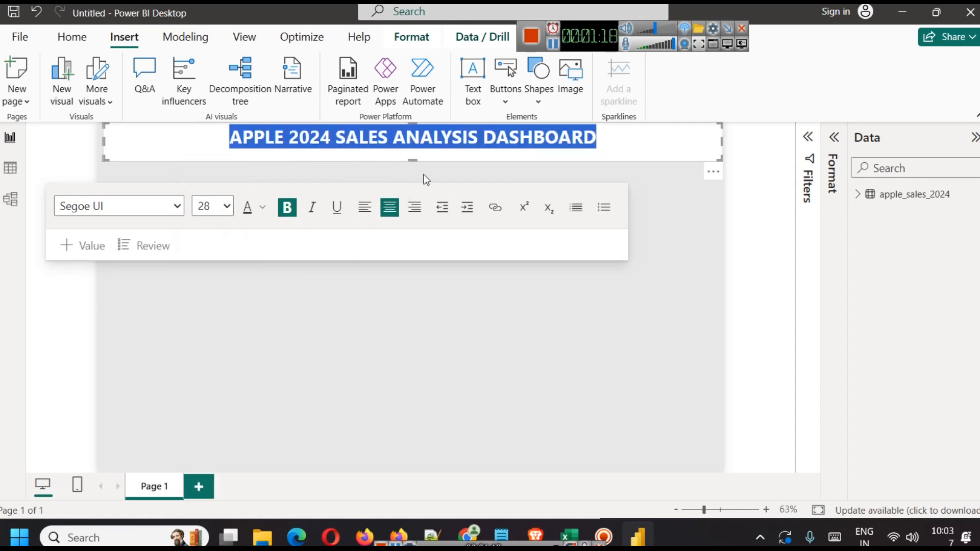
click(473, 352)
double_click(473, 352)
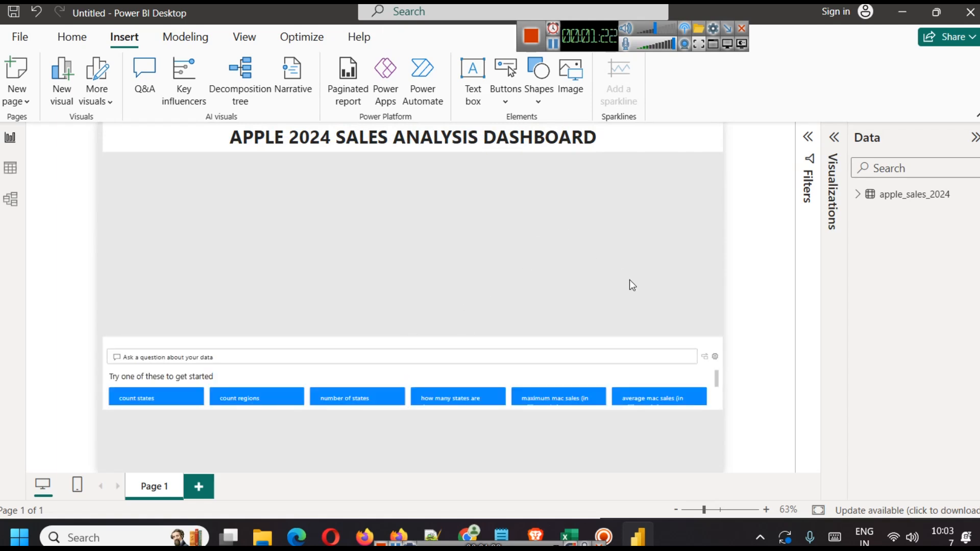
Step: Remove the accidental Q&A visual and expand apple_sales_2024 in the Data pane
click(713, 328)
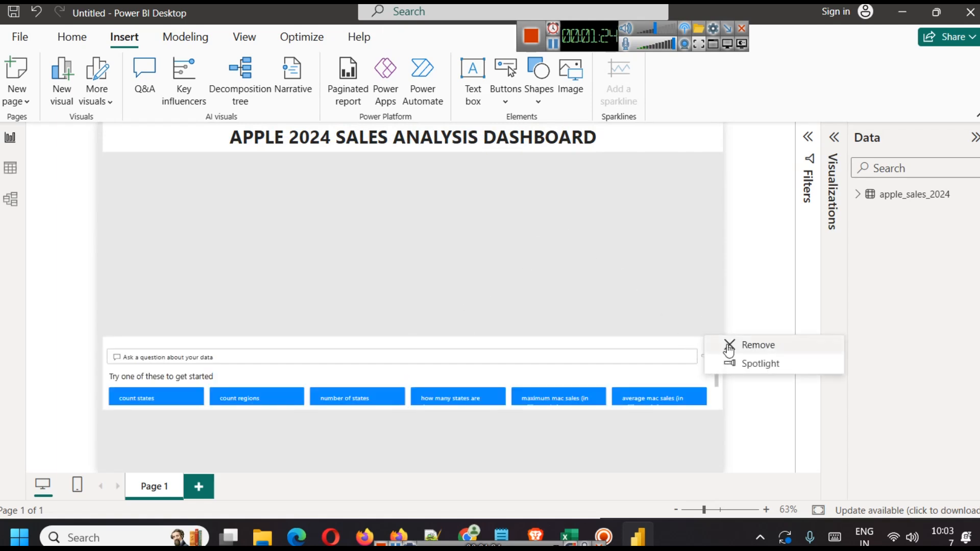
click(735, 346)
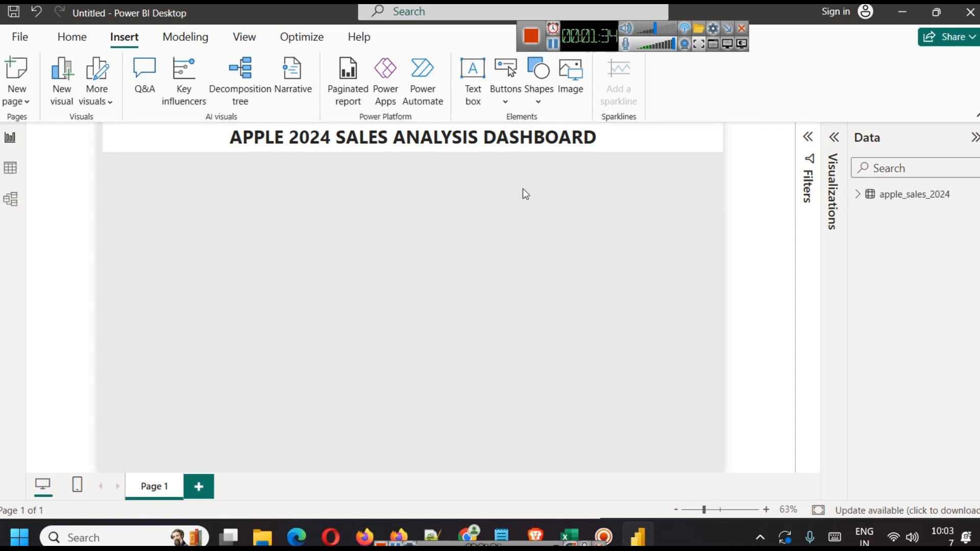
click(553, 44)
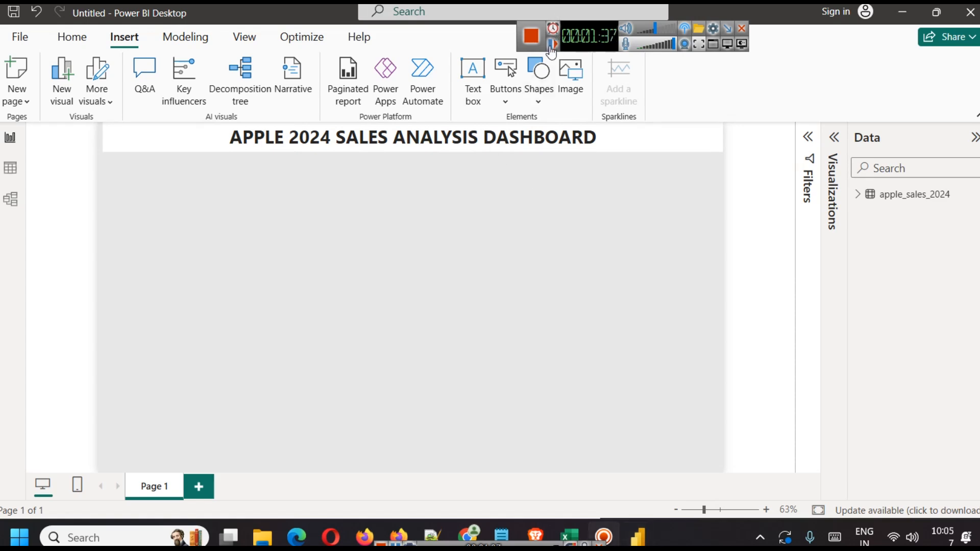
click(553, 44)
click(858, 195)
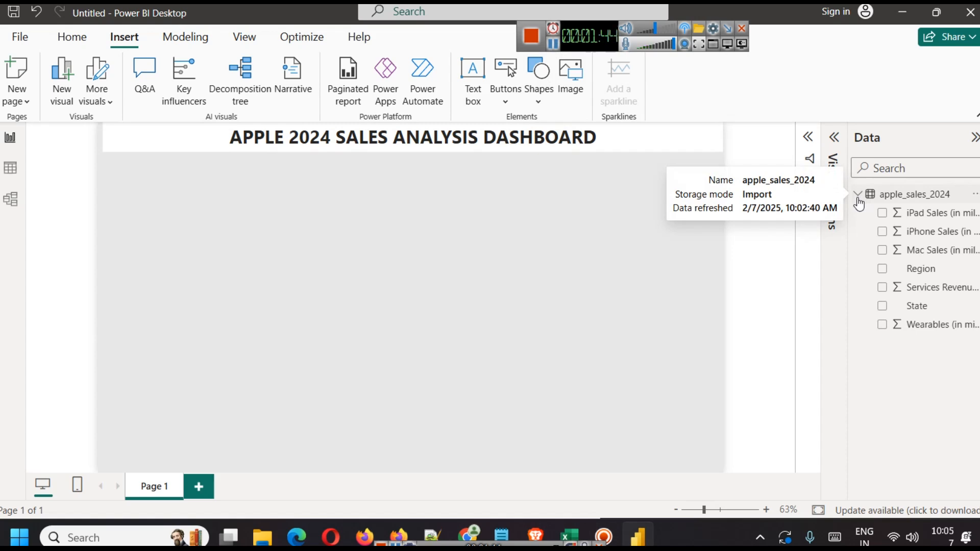
Step: Browse the apple_sales_2024 rows in Table view out to Services Revenue, then return to Report view
click(10, 168)
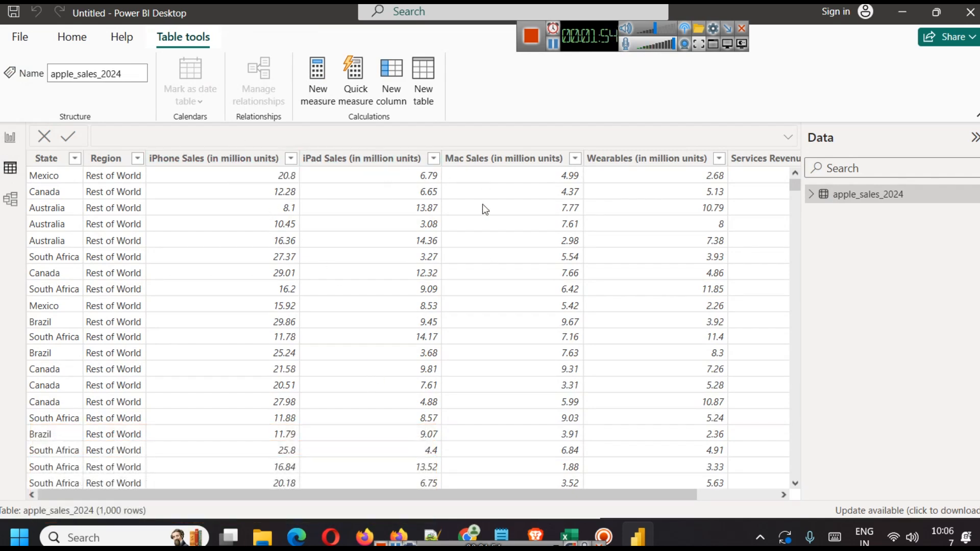
drag(678, 497, 570, 512)
click(11, 145)
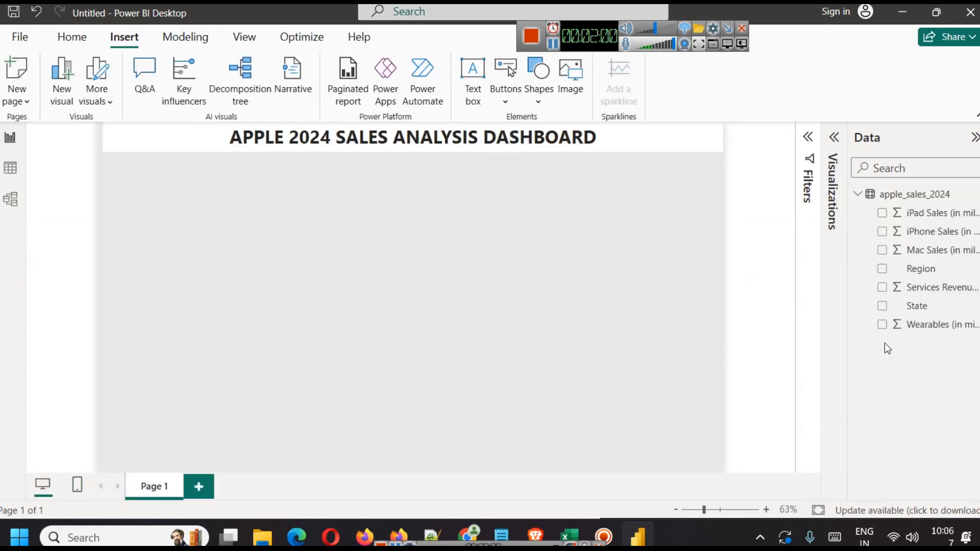
Step: Add a small card at top-left under the title showing Sum of iPad Sales, 8.57K
click(834, 138)
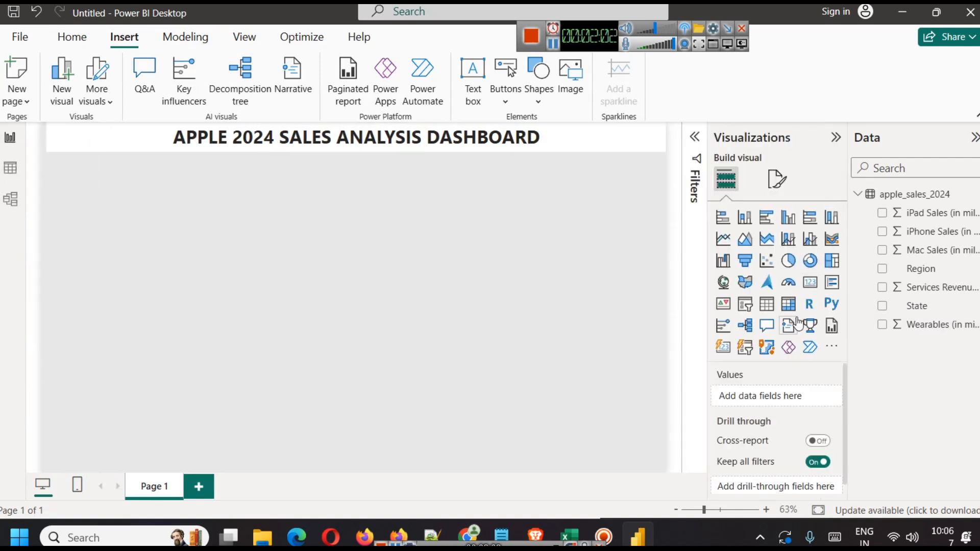
click(812, 284)
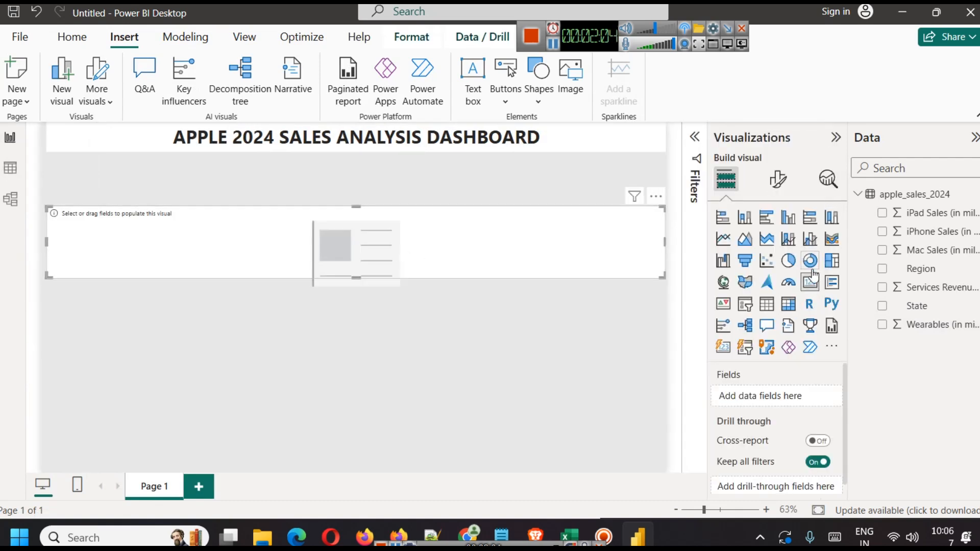
drag(663, 241, 216, 241)
drag(149, 244, 140, 200)
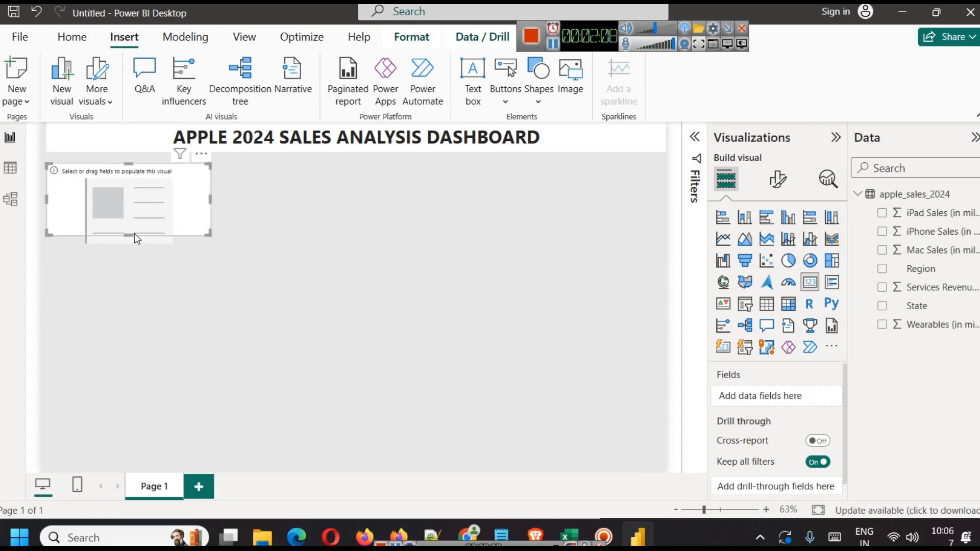
drag(134, 234, 130, 211)
drag(212, 194, 139, 189)
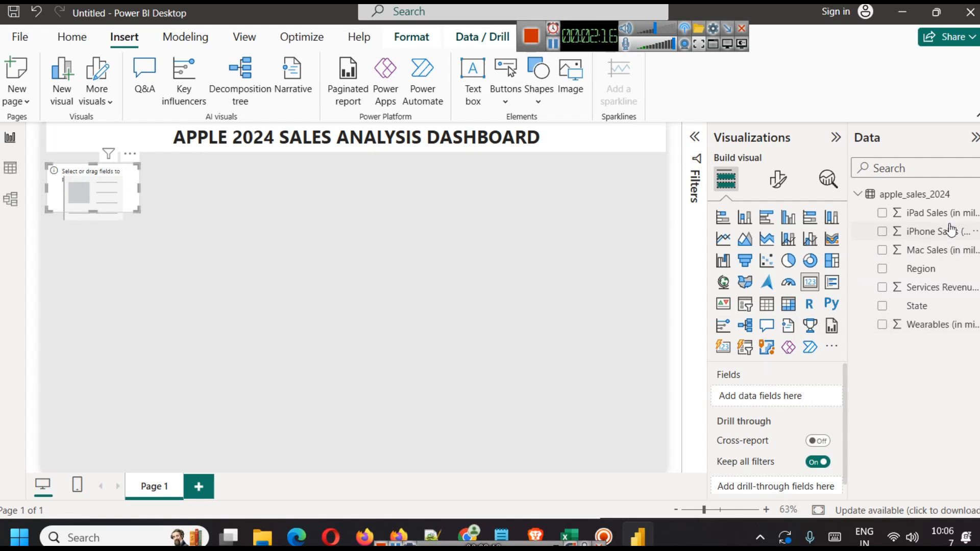
drag(943, 214, 769, 397)
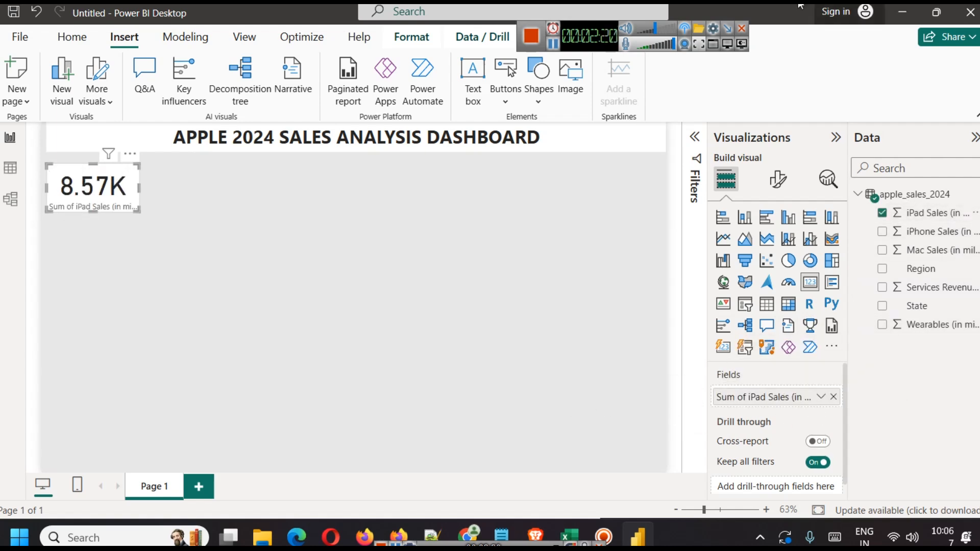
Step: Make the iPad Sales card's callout value bold, size 32, in dark purple
click(821, 396)
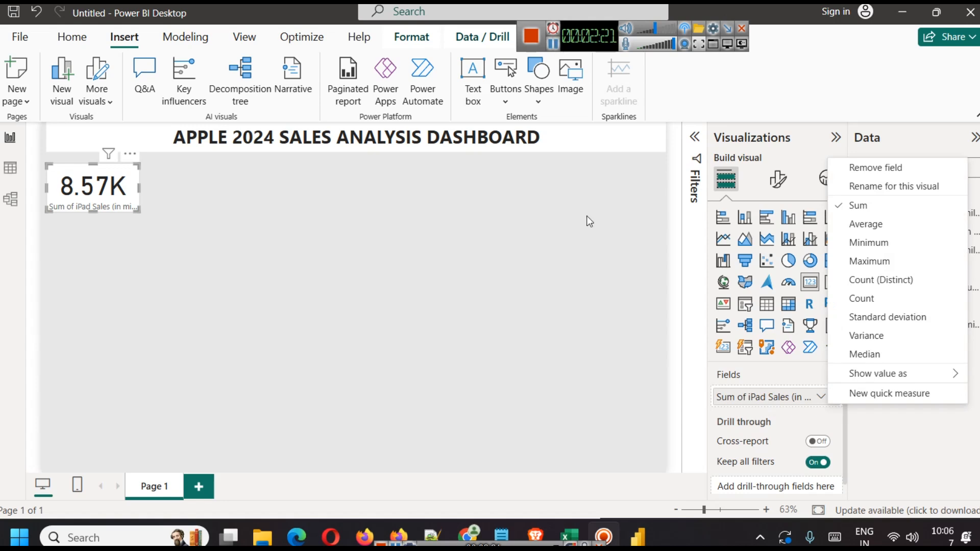
click(778, 183)
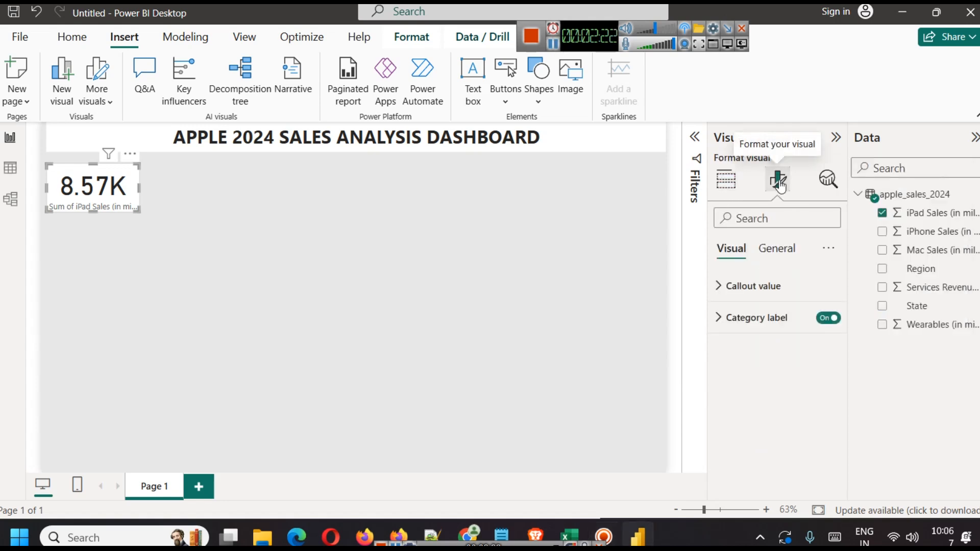
click(779, 285)
double_click(815, 339)
text(32)
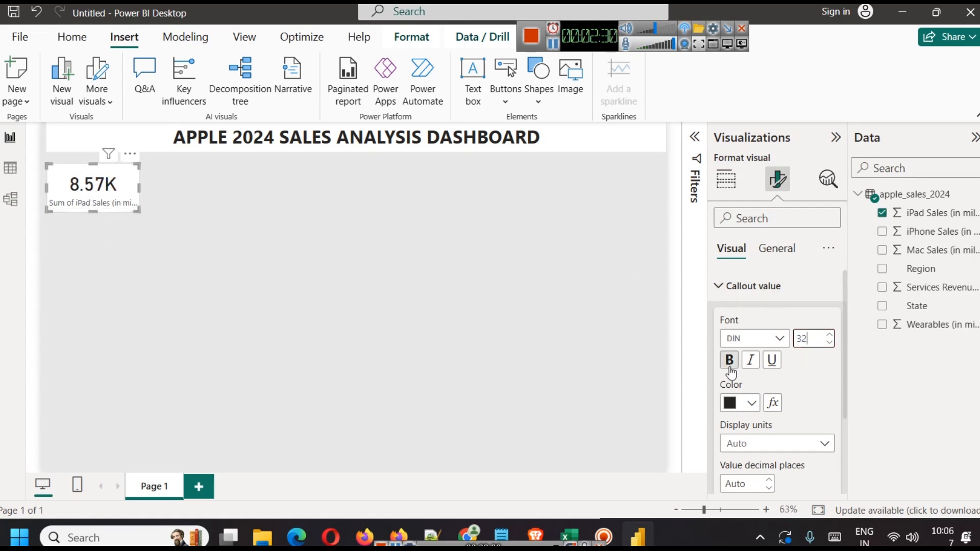
click(751, 405)
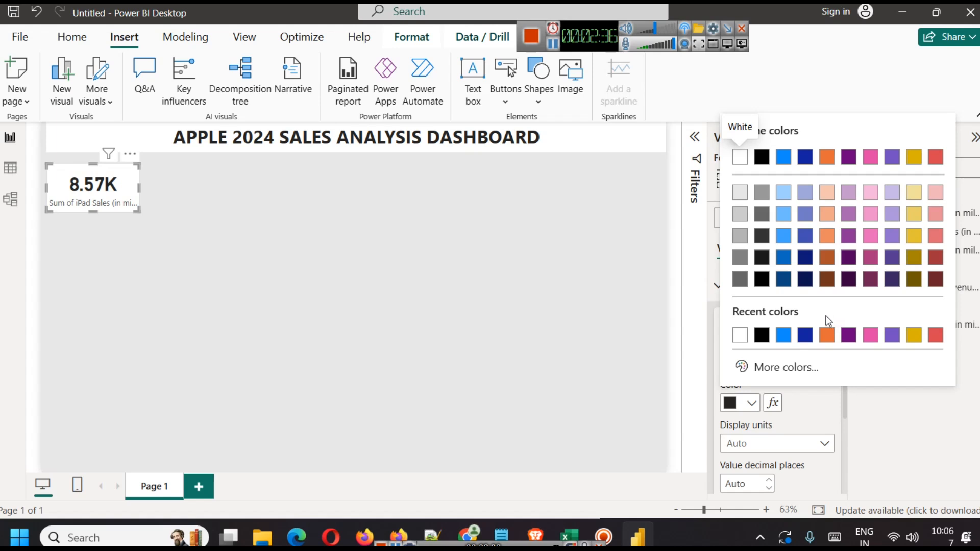
click(892, 280)
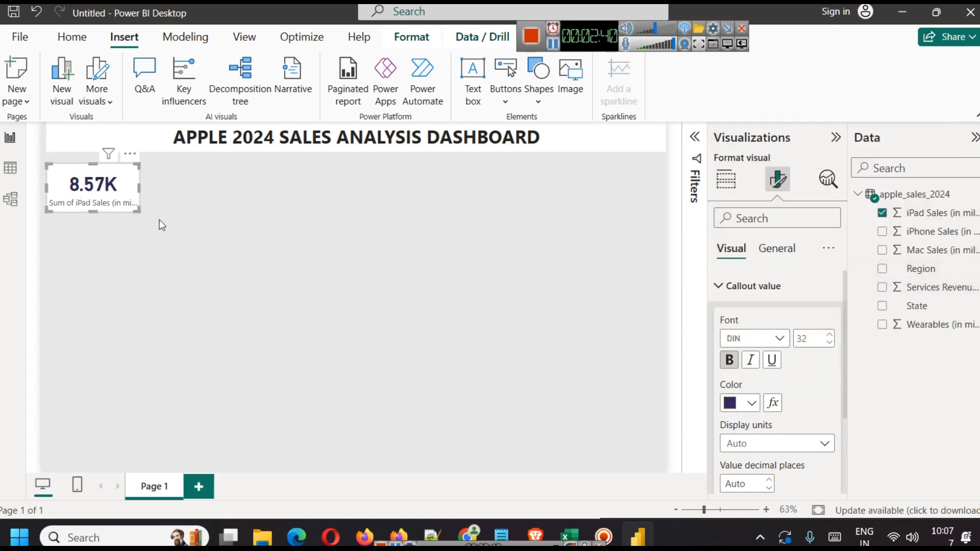
Step: Rename the card's field for this visual to drop 'Sum of', leaving 'iPad Sales'
click(726, 179)
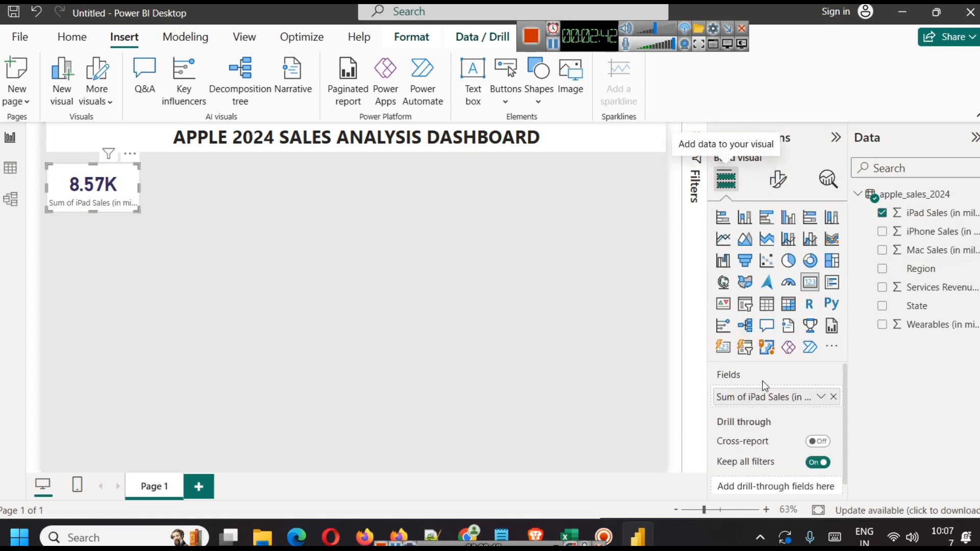
click(820, 398)
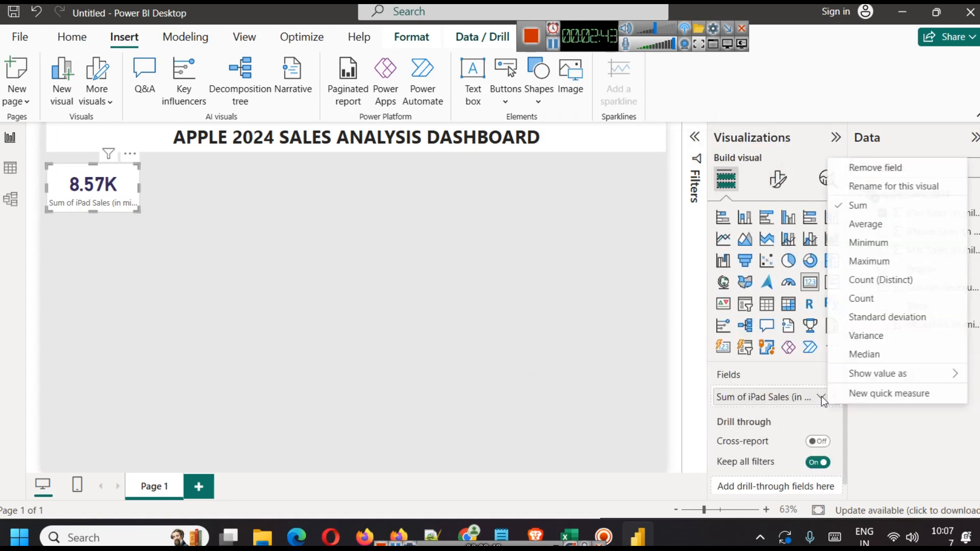
click(868, 186)
key(Left)
key(shift+Right)
key(shift+Right)
key(shift+Right)
key(shift+Right)
key(shift+Right)
key(shift+Right)
key(Delete)
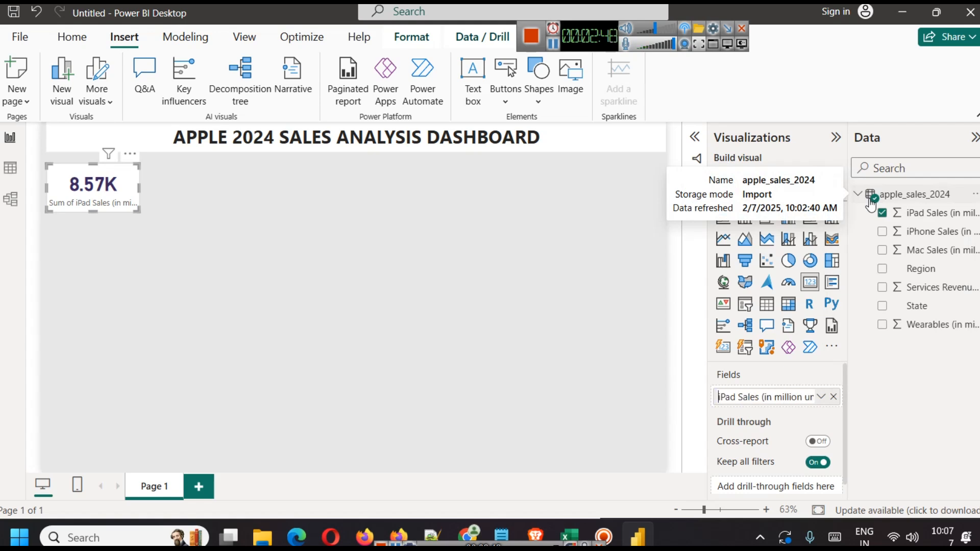
click(376, 279)
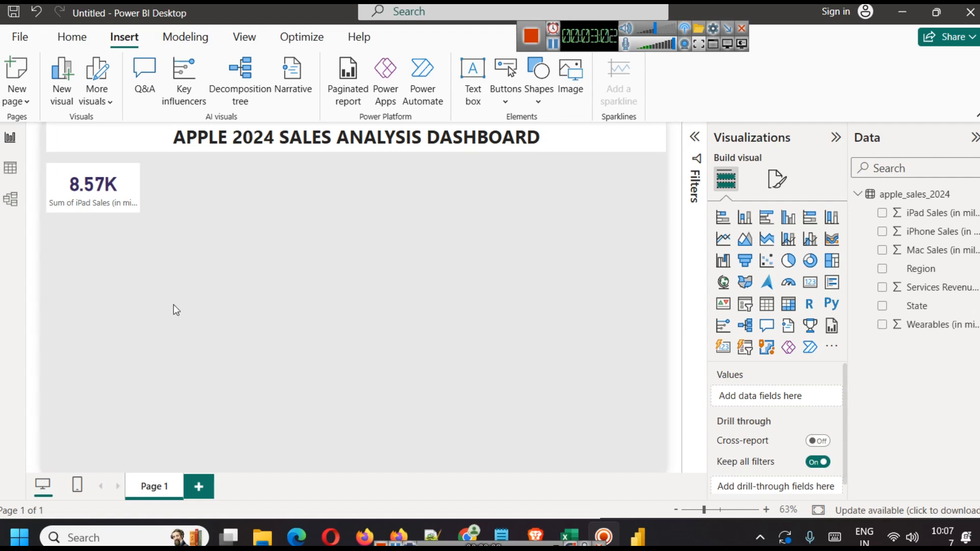
Step: Insert a wide rectangle beneath the title and place the 8.57K card on it
click(534, 103)
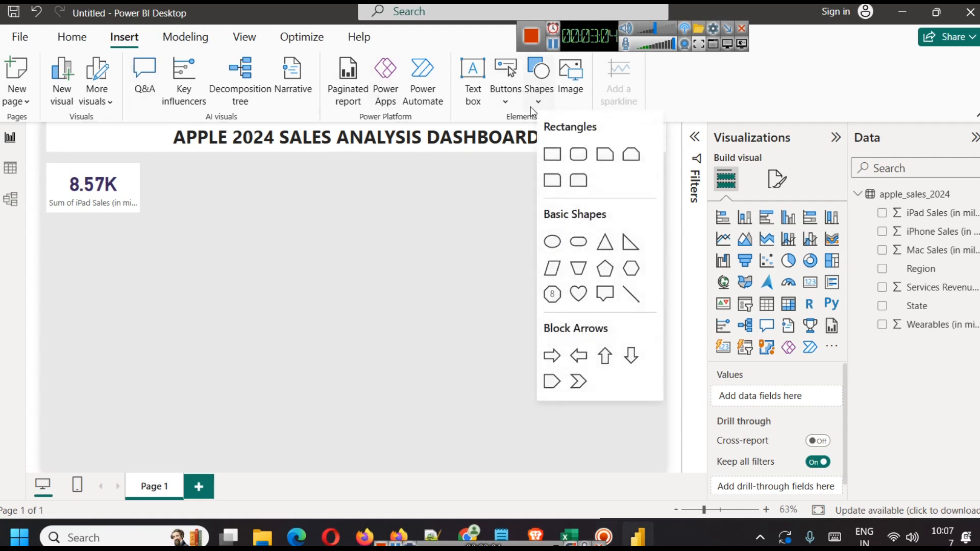
click(554, 156)
drag(141, 289, 486, 294)
drag(262, 262, 259, 231)
click(225, 188)
drag(75, 191, 95, 280)
drag(234, 235, 236, 167)
drag(94, 294, 97, 218)
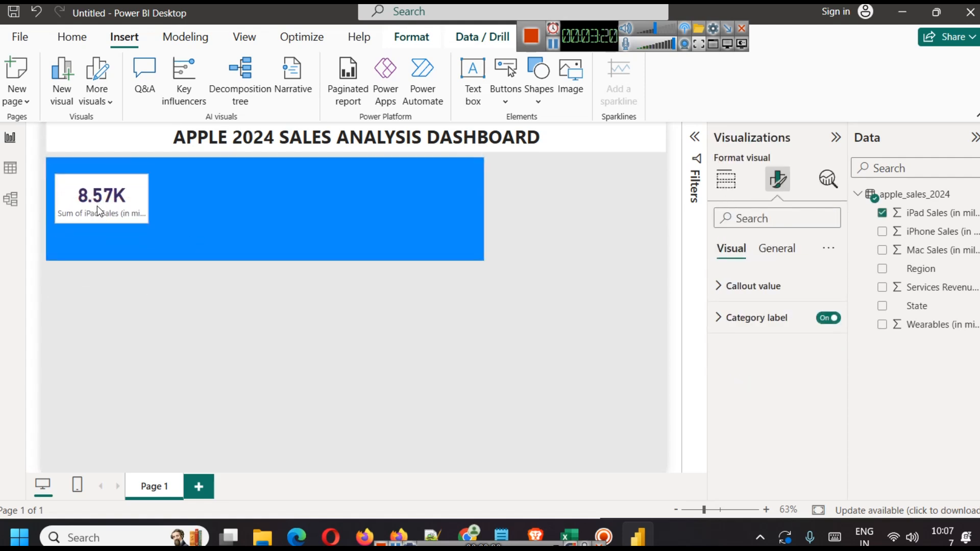
Step: Shorten the blue rectangle and send it backward so the card shows on top
click(148, 256)
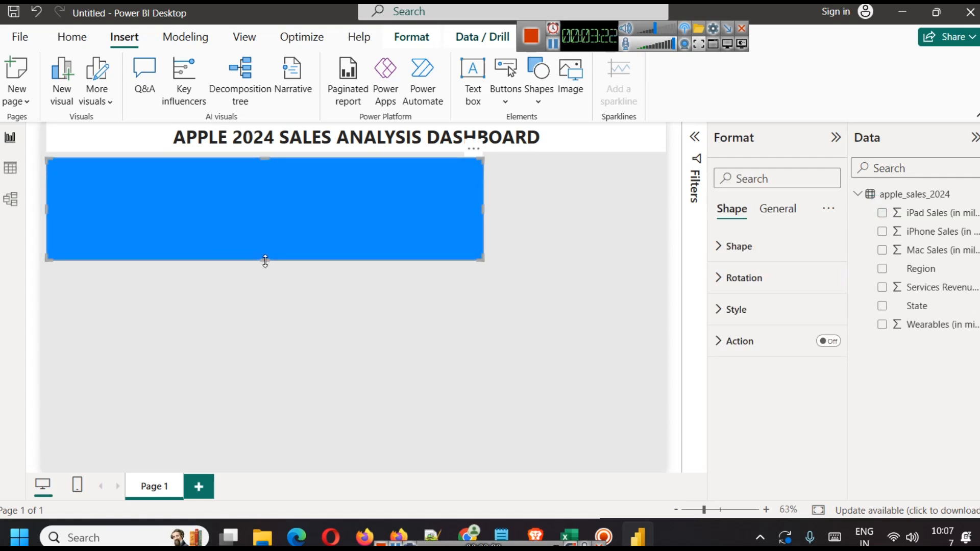
drag(264, 261, 258, 235)
click(256, 283)
click(155, 212)
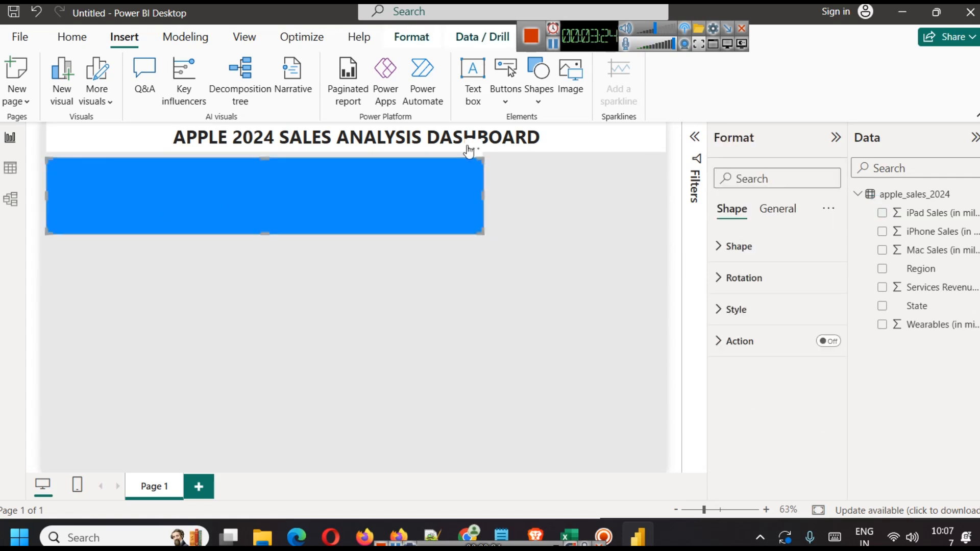
click(411, 37)
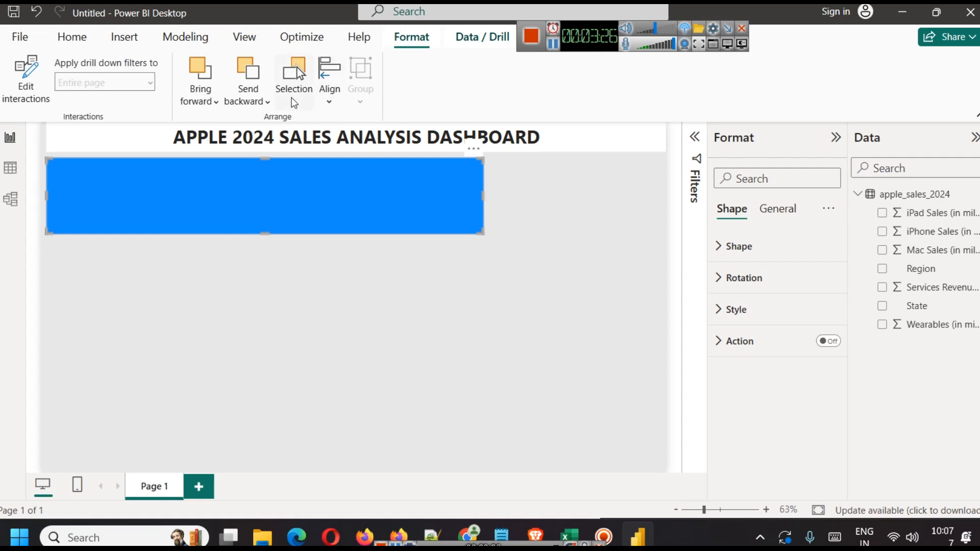
click(258, 102)
click(271, 127)
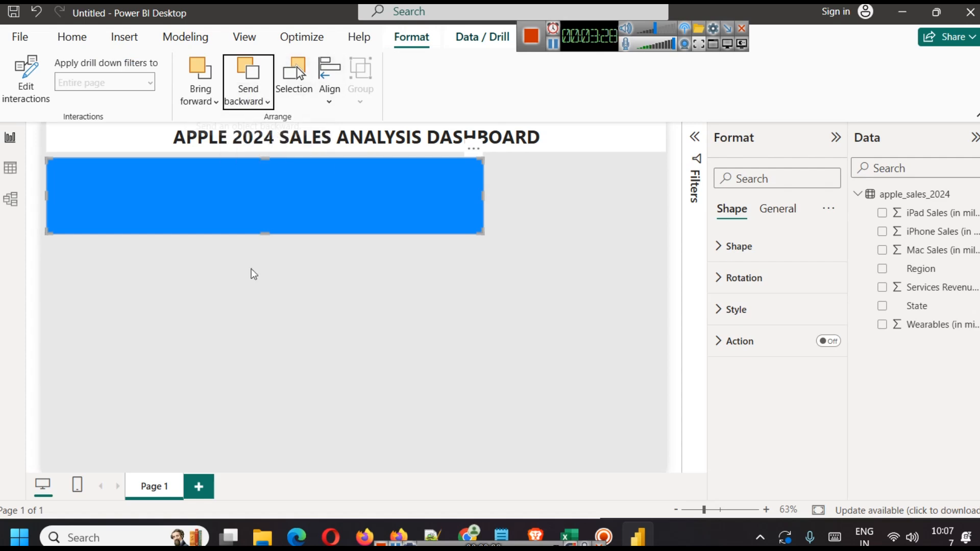
click(250, 354)
click(225, 186)
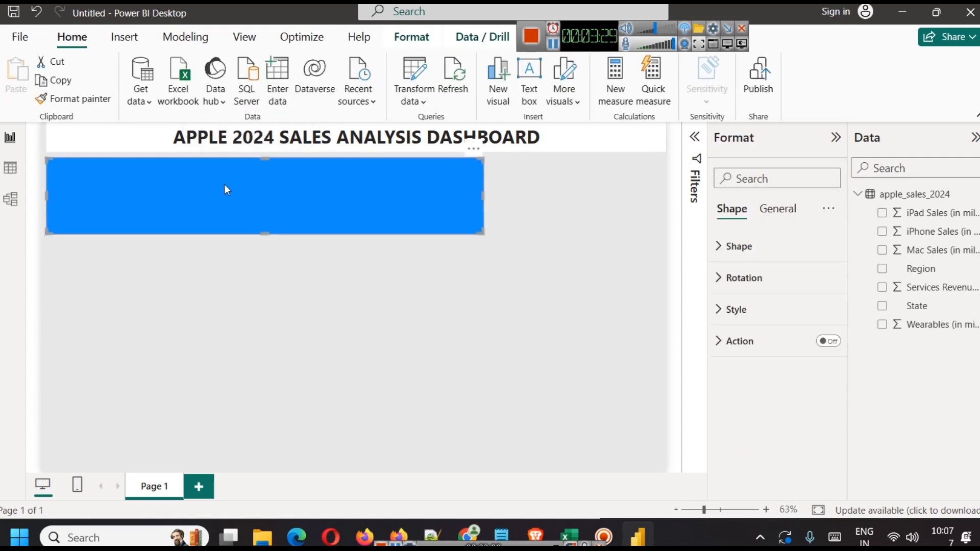
click(124, 313)
click(79, 185)
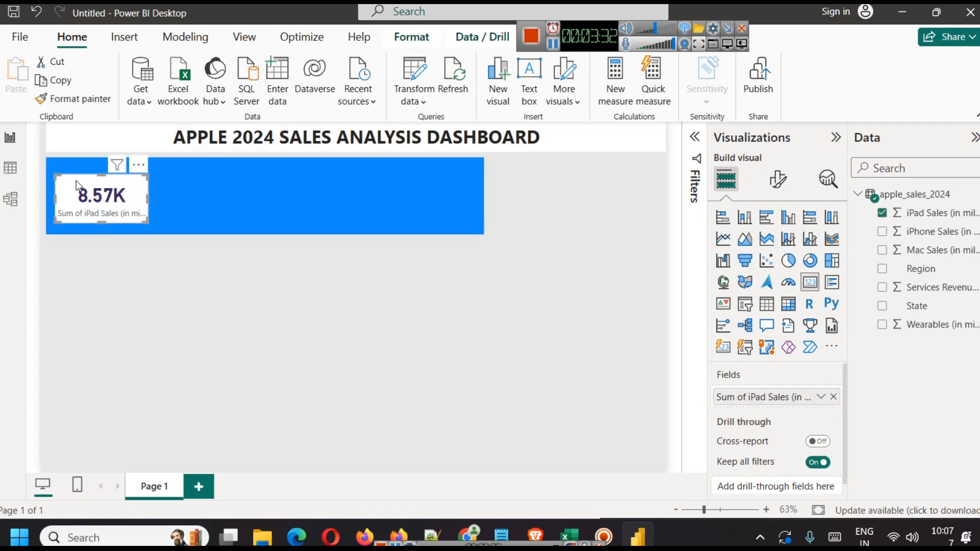
click(62, 164)
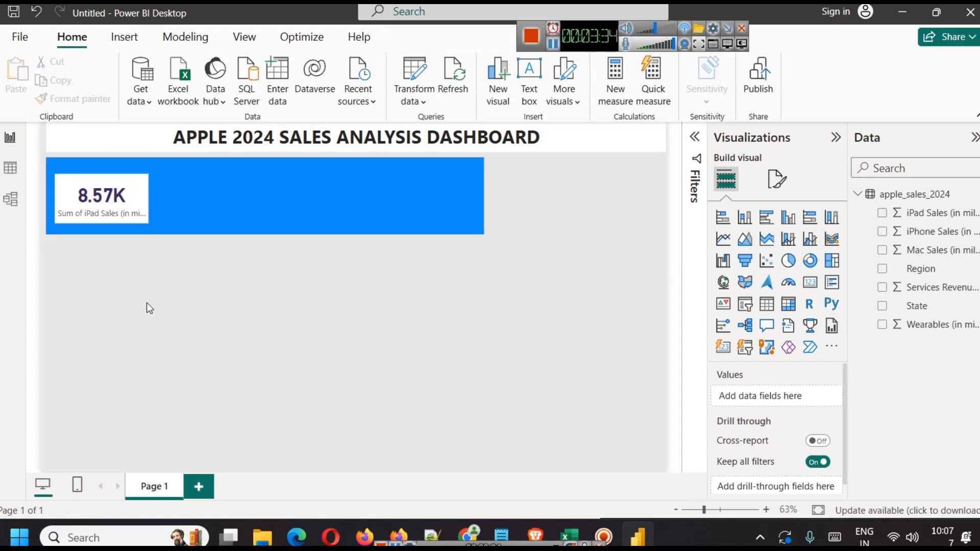
Step: Group the 8.57K card and the blue rectangle into one panel
click(90, 187)
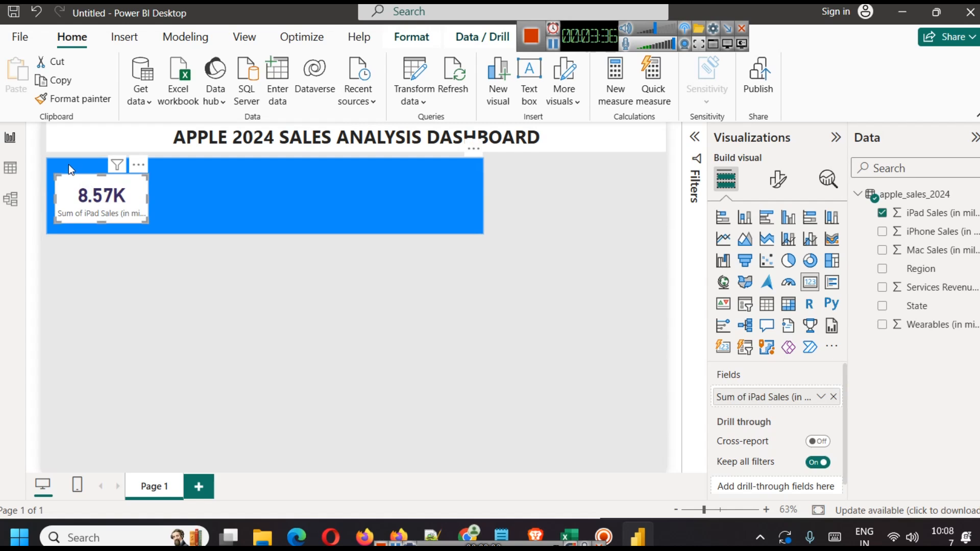
click(68, 164)
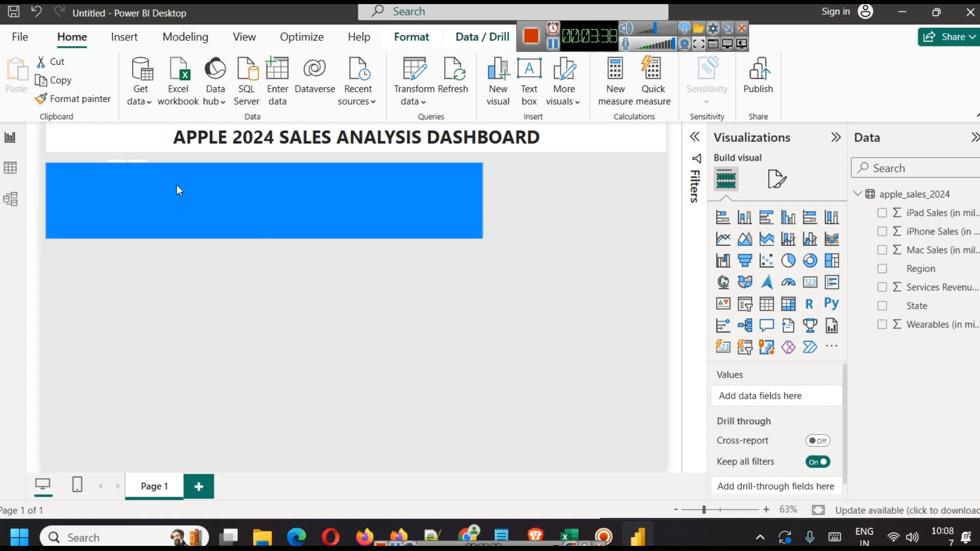
click(108, 266)
click(102, 198)
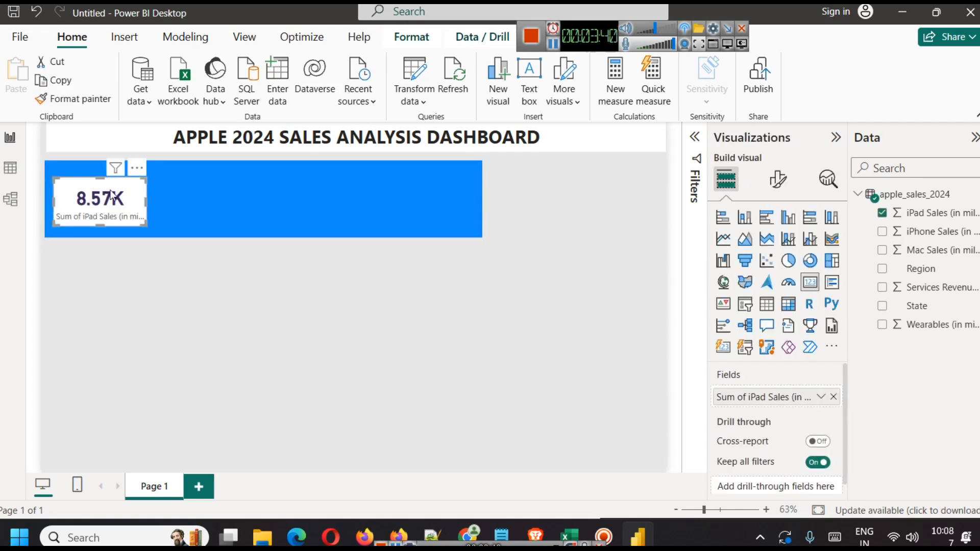
drag(553, 51, 718, 51)
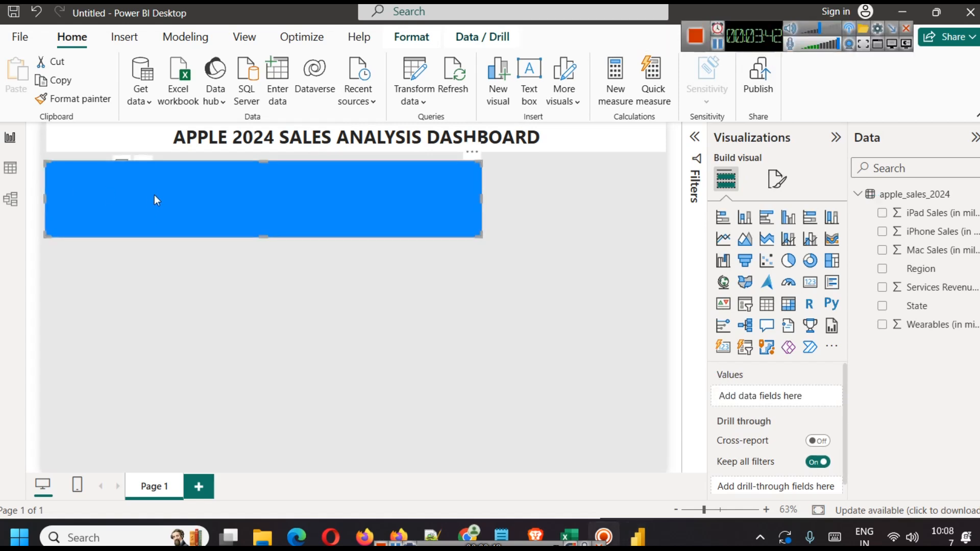
click(411, 37)
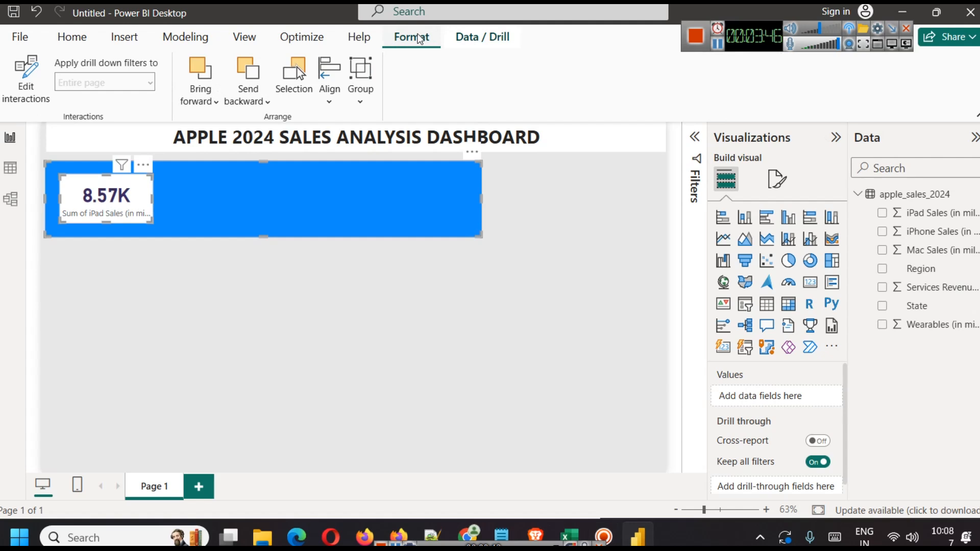
click(360, 97)
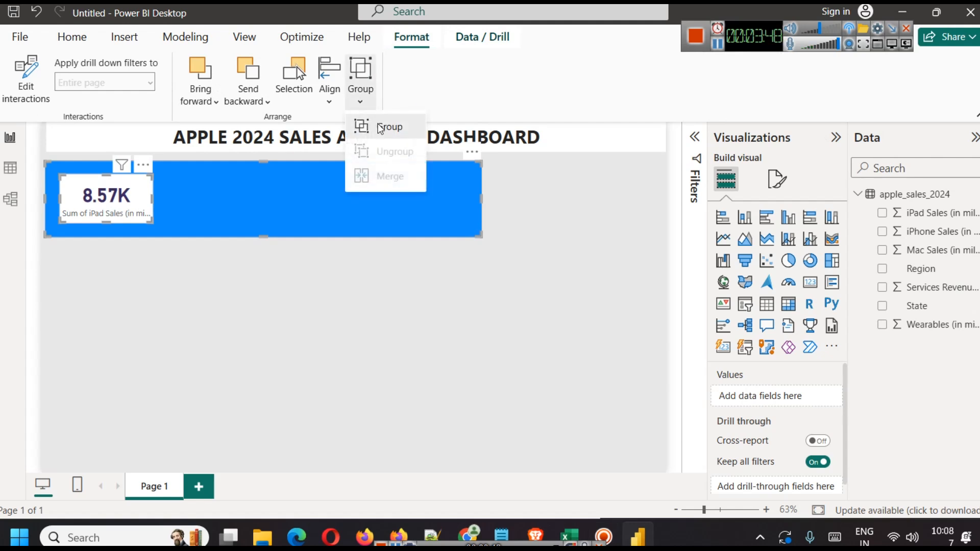
click(378, 128)
Step: Shift the grouped card-and-rectangle panel slightly lower on the page
click(342, 282)
mouse_move(274, 216)
mouse_down()
mouse_move(297, 256)
mouse_move(236, 236)
mouse_move(262, 219)
mouse_move(284, 223)
mouse_move(271, 217)
mouse_up()
click(295, 353)
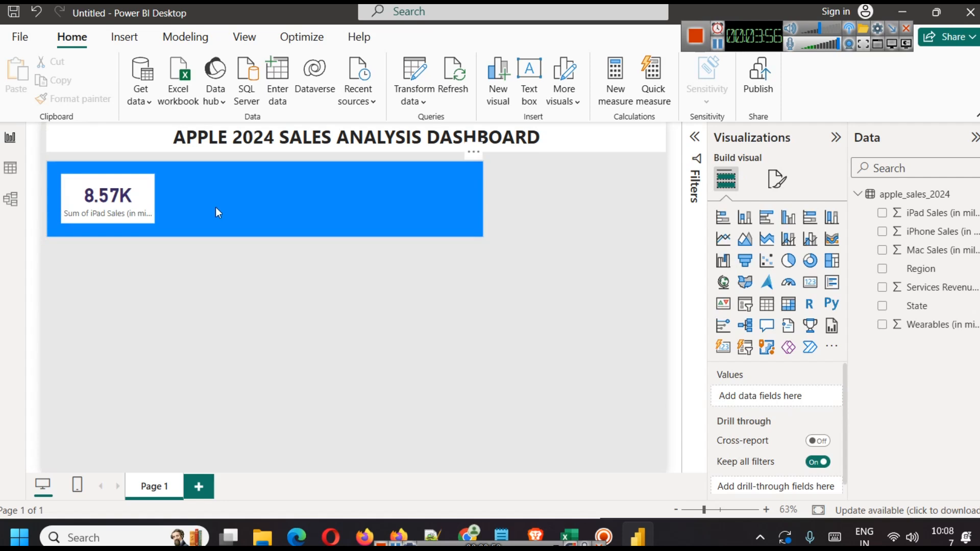
click(234, 182)
drag(117, 209, 120, 211)
click(274, 192)
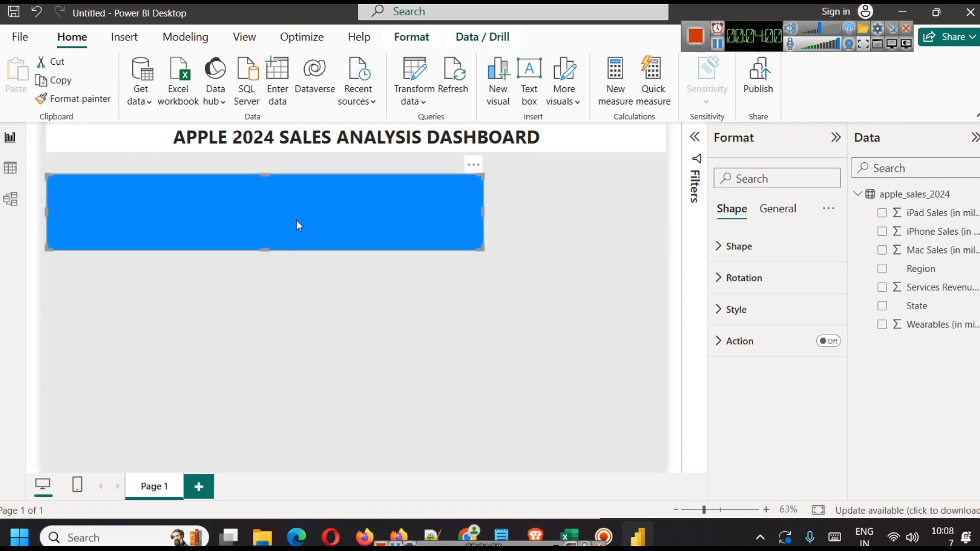
click(384, 292)
click(356, 218)
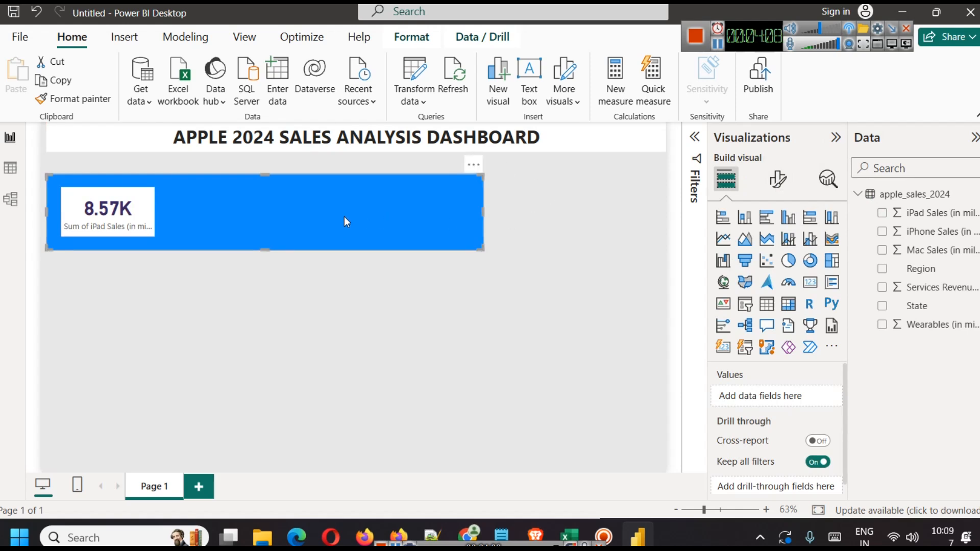
click(773, 178)
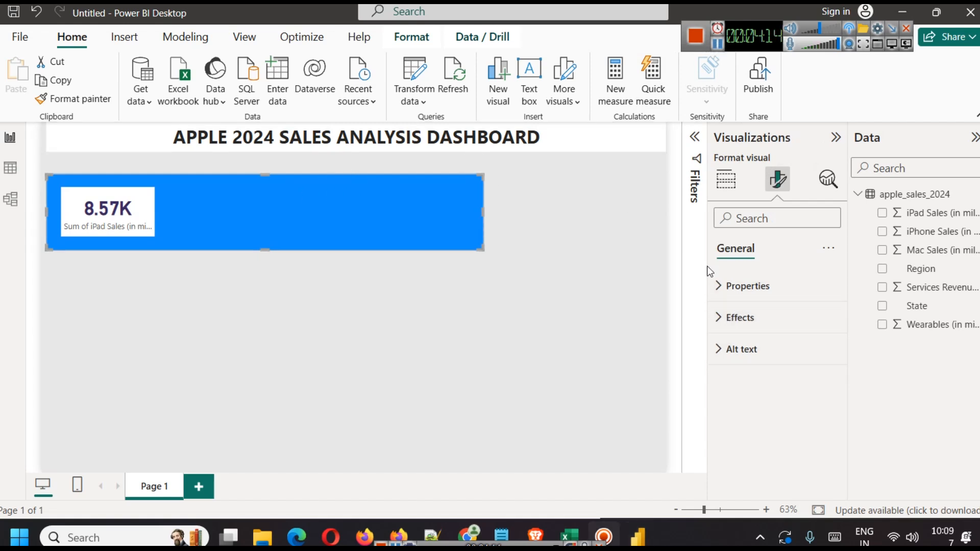
Step: Set the group's height to 164 and give it a light purple background
click(725, 286)
scroll(770, 394, down, 2)
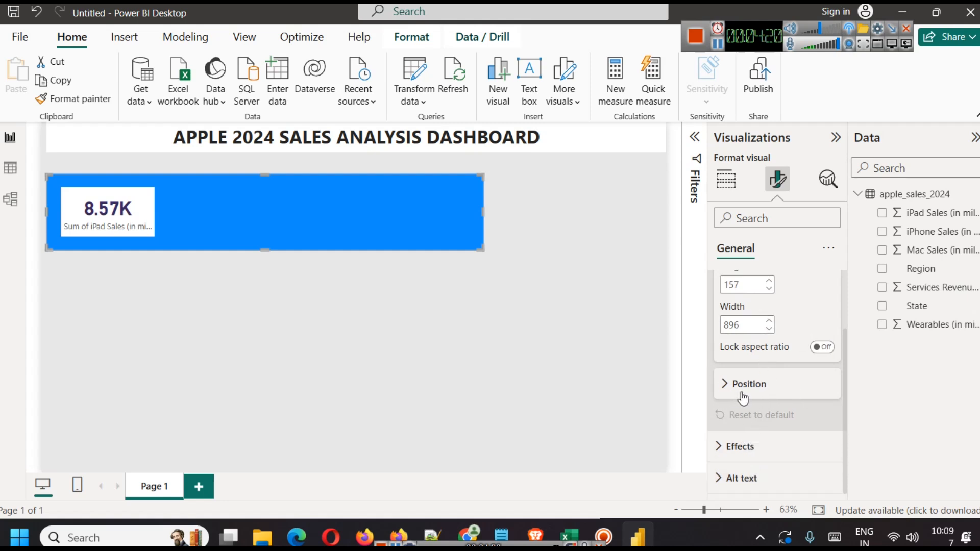
scroll(748, 388, up, 2)
double_click(769, 359)
double_click(770, 360)
click(770, 360)
double_click(770, 360)
scroll(746, 401, down, 3)
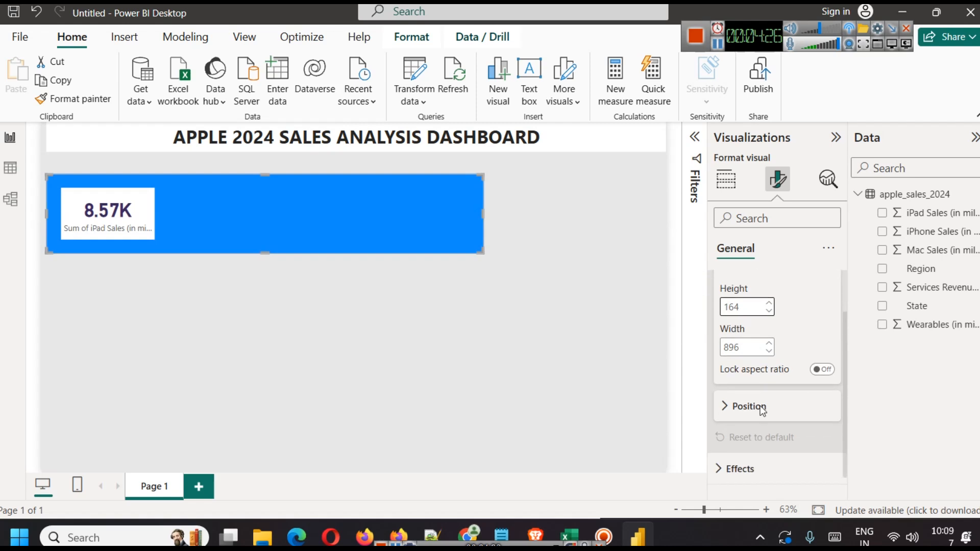
click(761, 449)
scroll(764, 434, down, 3)
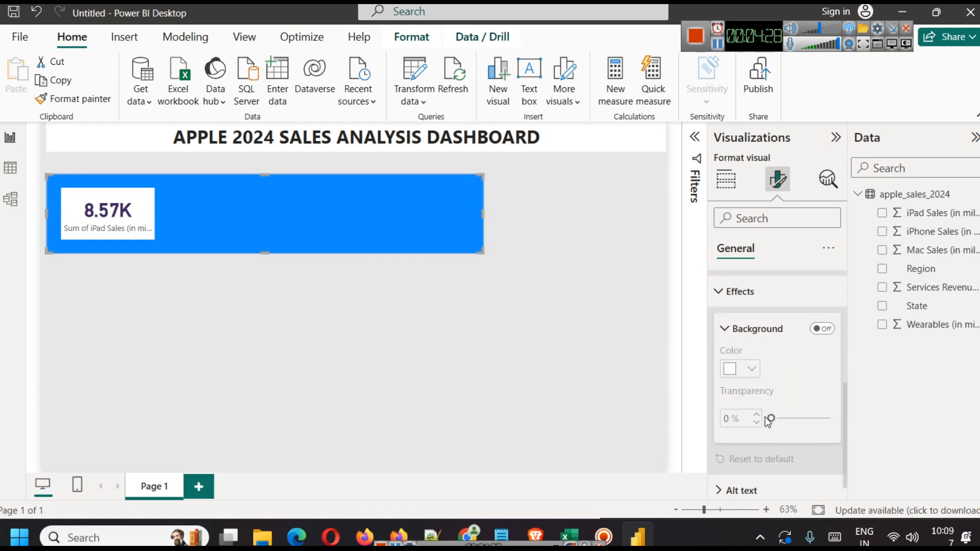
click(813, 333)
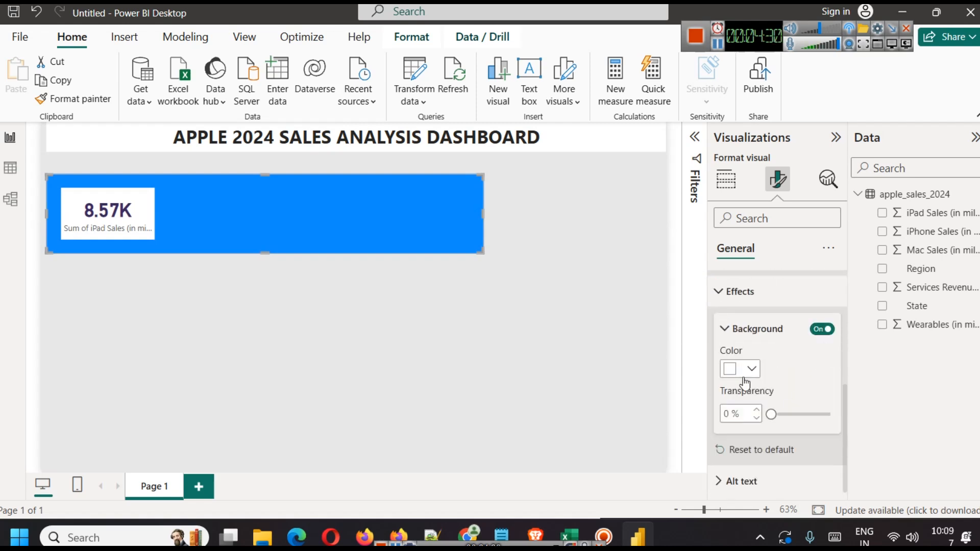
click(751, 370)
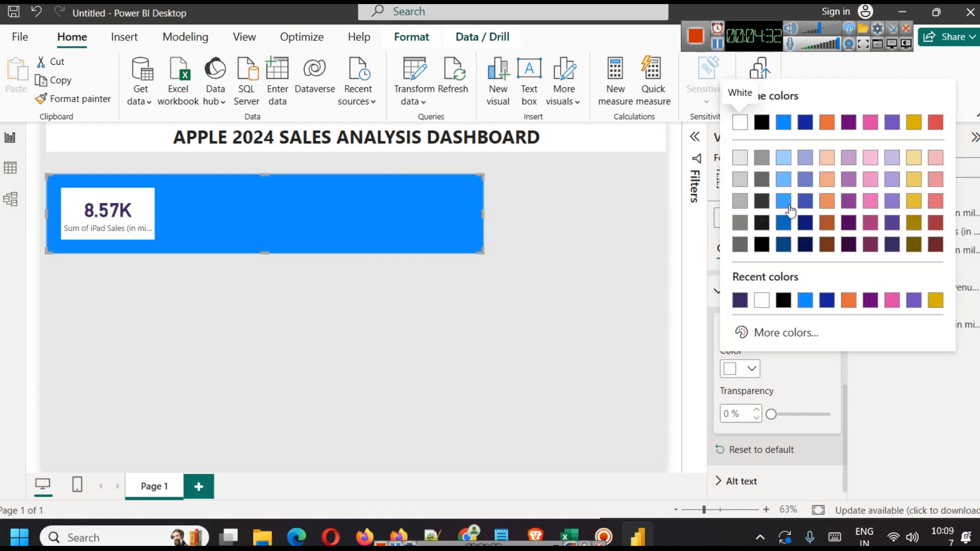
click(891, 159)
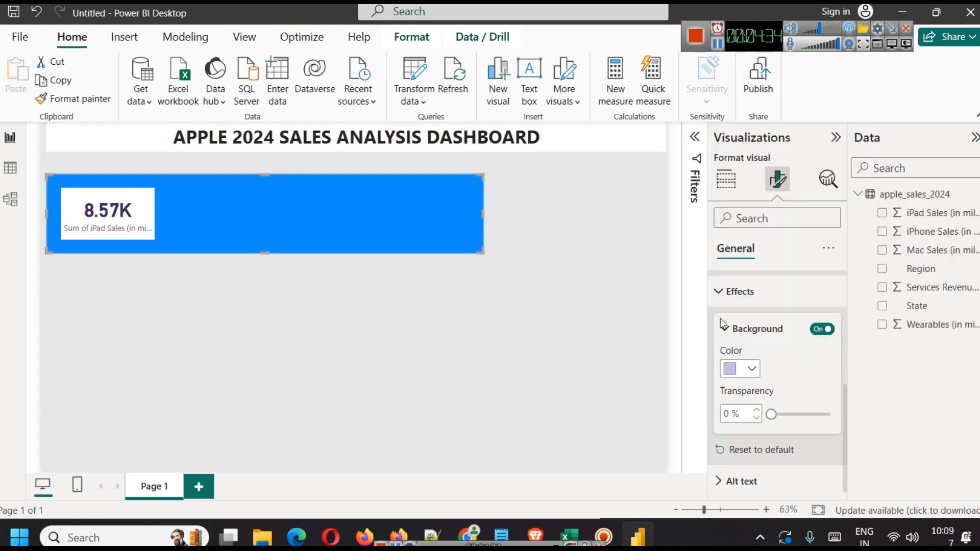
click(589, 322)
Step: Fill the rectangle light purple, move it under the title, and nudge the 8.57K card onto it
click(360, 207)
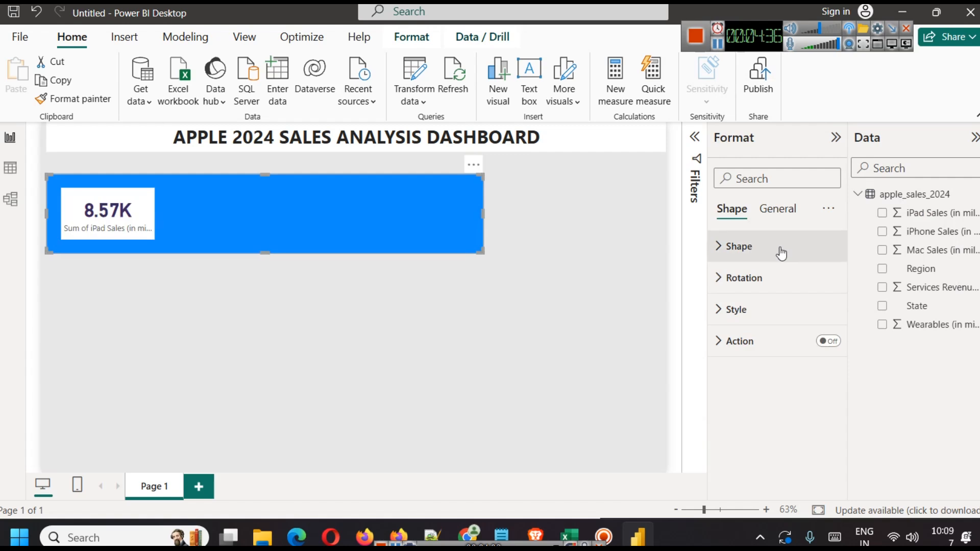
click(764, 309)
click(752, 388)
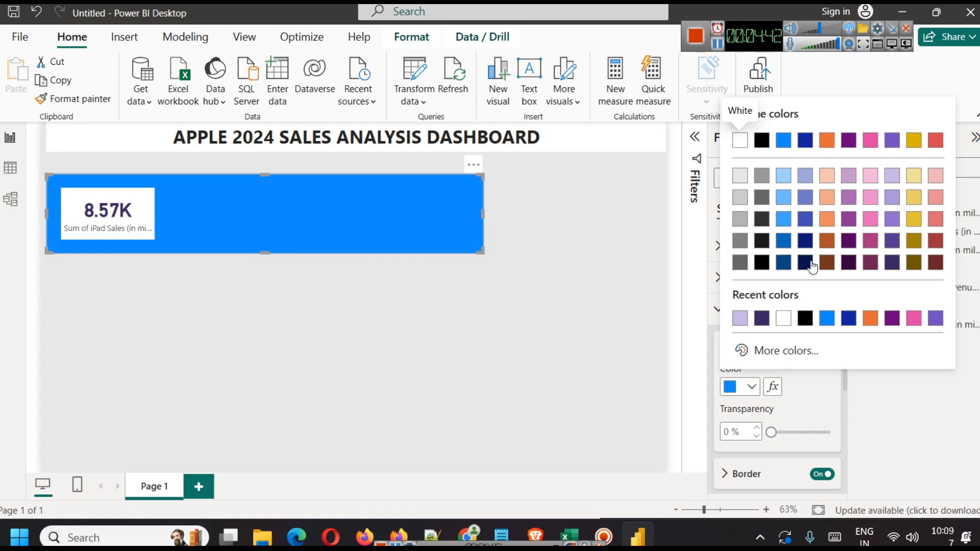
click(891, 177)
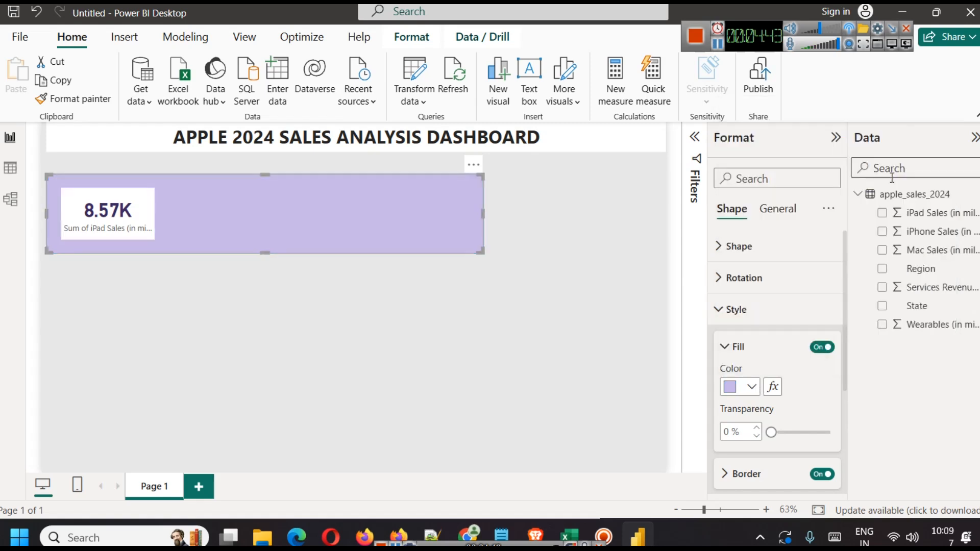
click(380, 343)
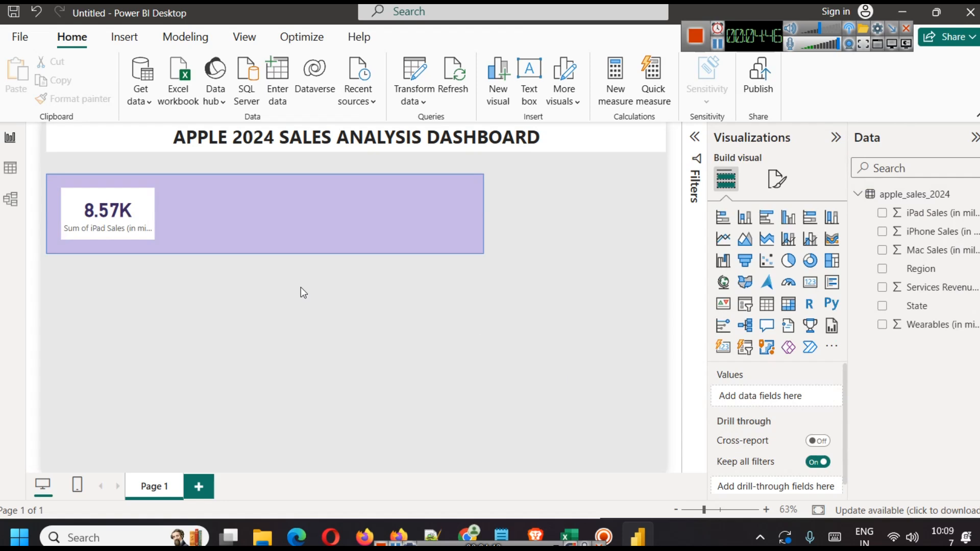
mouse_move(240, 217)
mouse_down()
mouse_move(249, 189)
mouse_move(243, 203)
mouse_up()
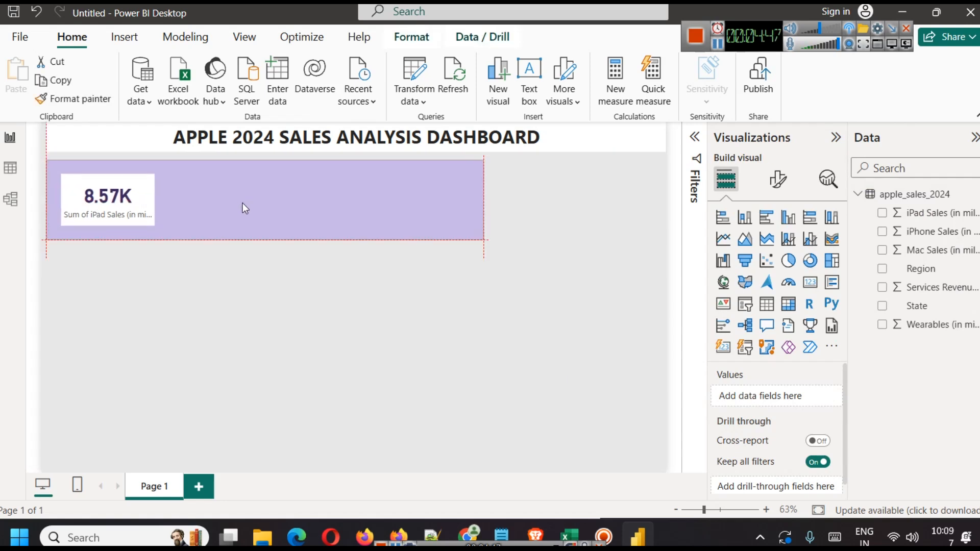
click(322, 320)
click(131, 190)
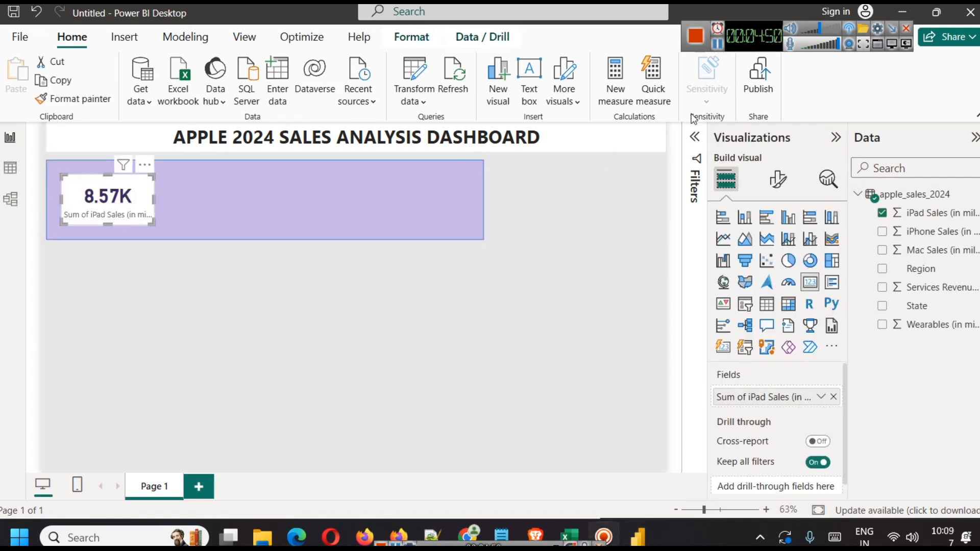
drag(131, 189, 125, 191)
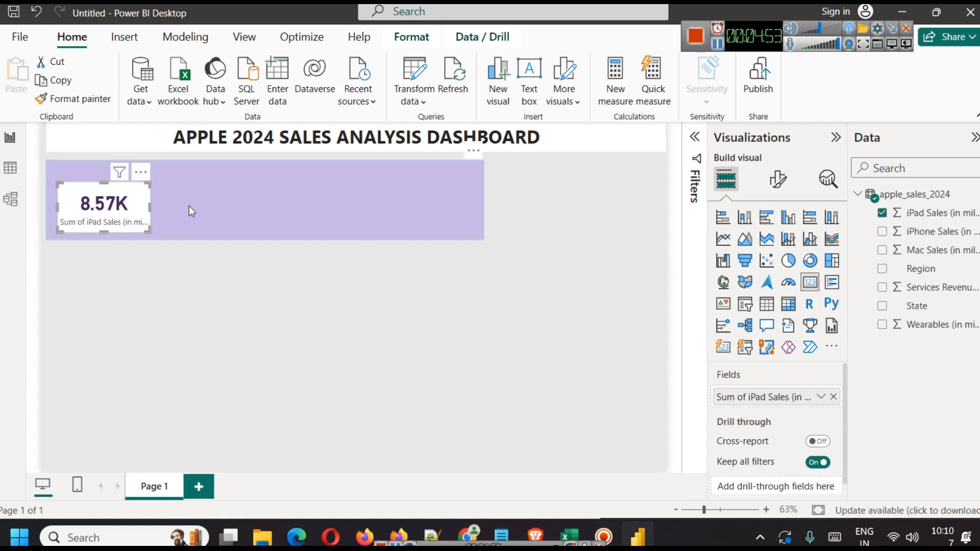
Step: Duplicate the iPad Sales card three times and space the four copies evenly across the panel
click(258, 274)
click(135, 202)
key(ctrl+c)
key(ctrl+v)
drag(224, 207, 244, 201)
click(100, 227)
key(ctrl+v)
drag(105, 207, 314, 193)
key(ctrl+v)
drag(112, 199, 451, 202)
drag(321, 186, 327, 187)
drag(186, 186, 193, 190)
click(203, 269)
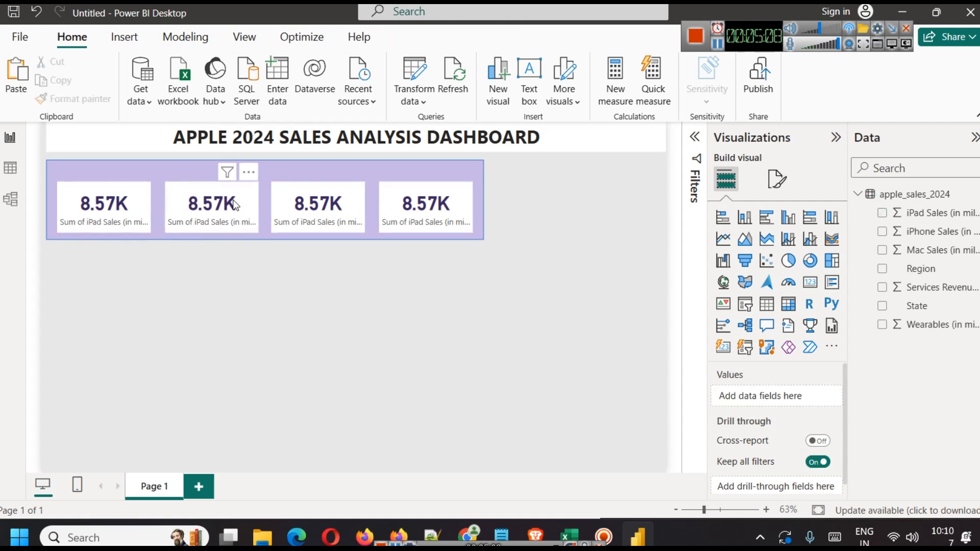
Step: Select all four KPI cards and group them into one visual
click(123, 221)
ctrl+click(223, 226)
ctrl+click(323, 226)
ctrl+click(423, 225)
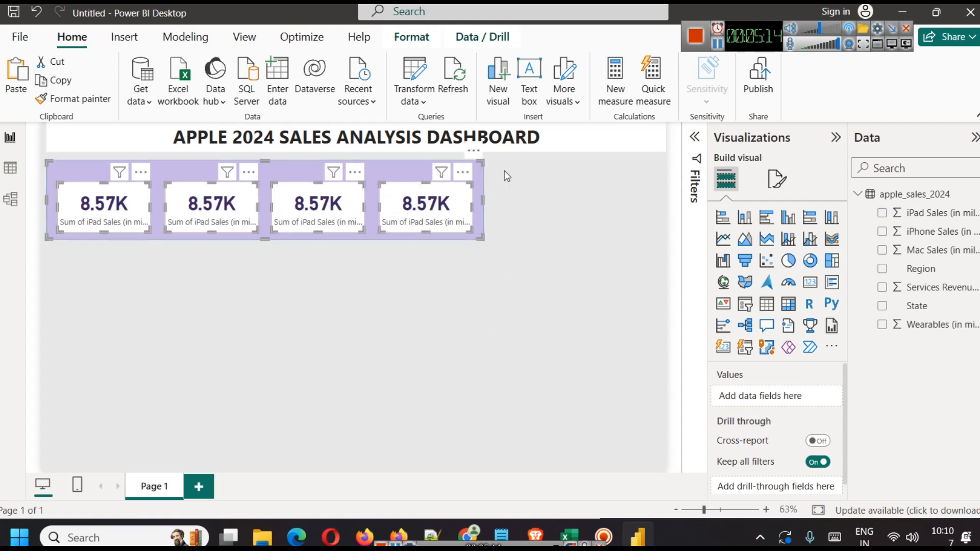
click(412, 37)
click(360, 99)
click(382, 135)
click(397, 306)
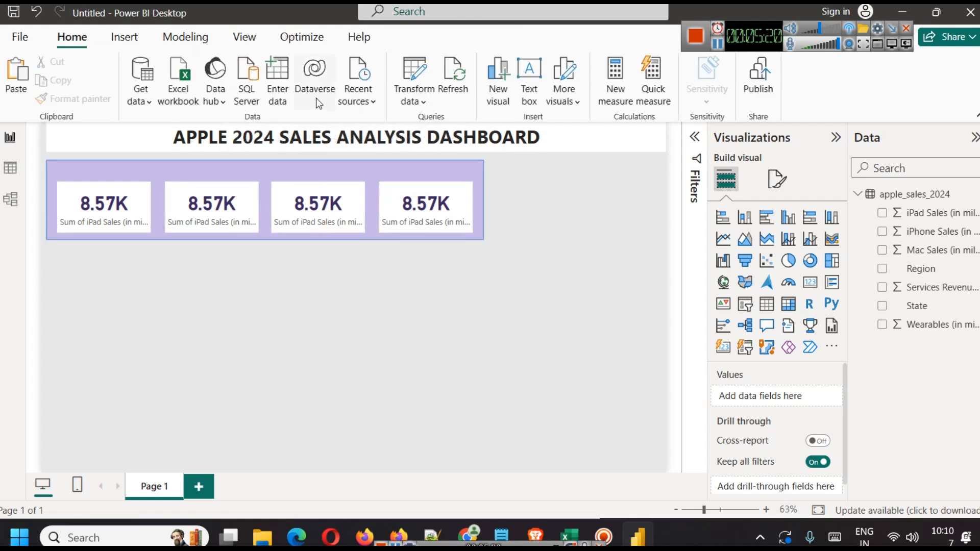
Step: Add an 'In Million Units' text box, styled bold, size 14, coloured and centred
click(531, 94)
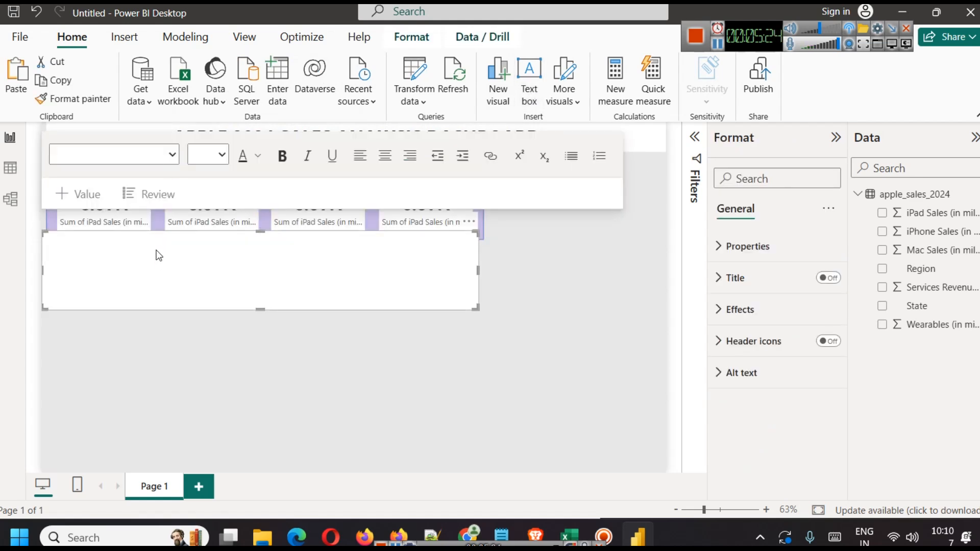
text(In Million Units)
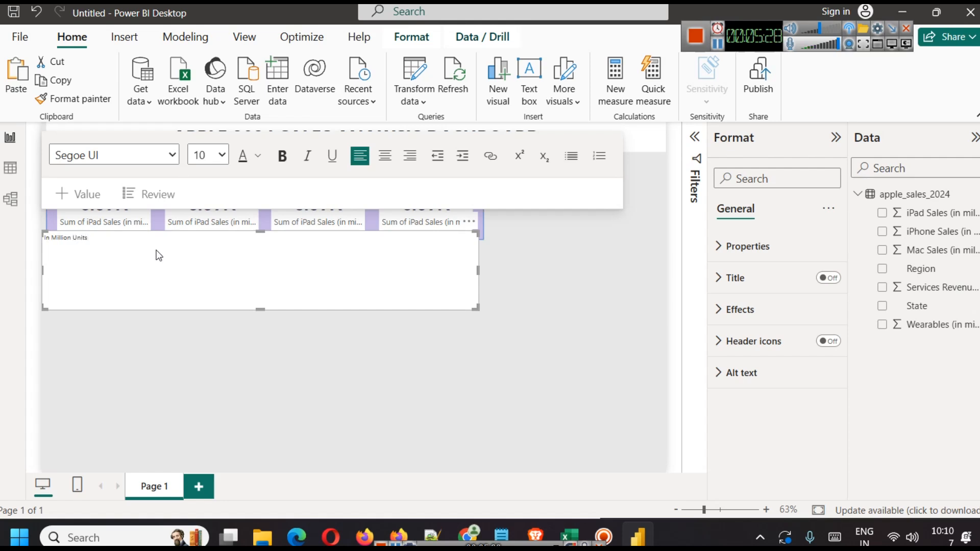
key(ctrl+a)
click(282, 156)
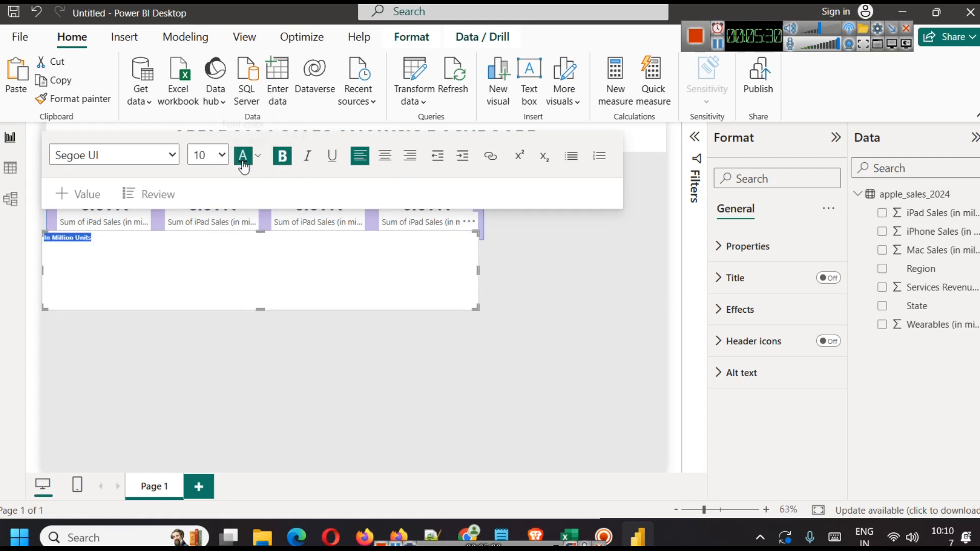
click(221, 155)
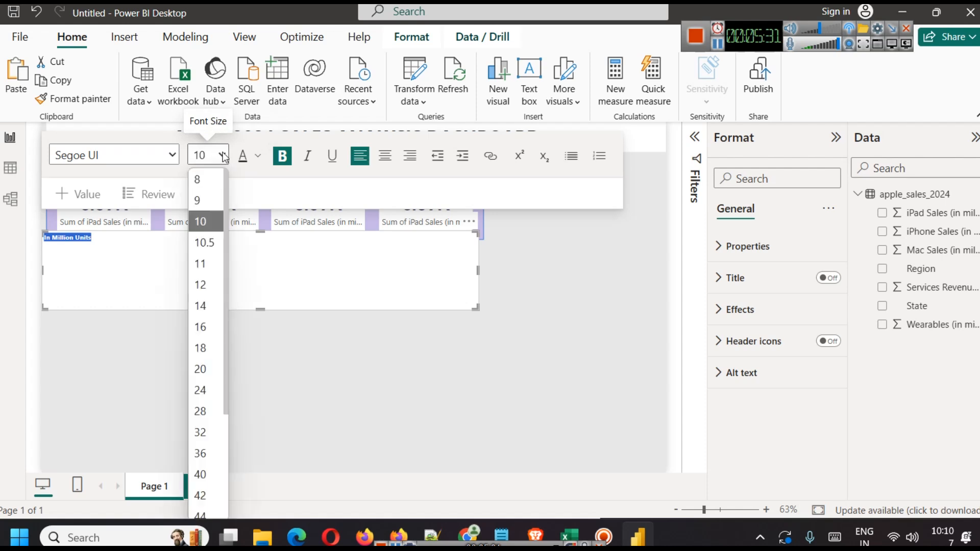
click(204, 306)
click(257, 155)
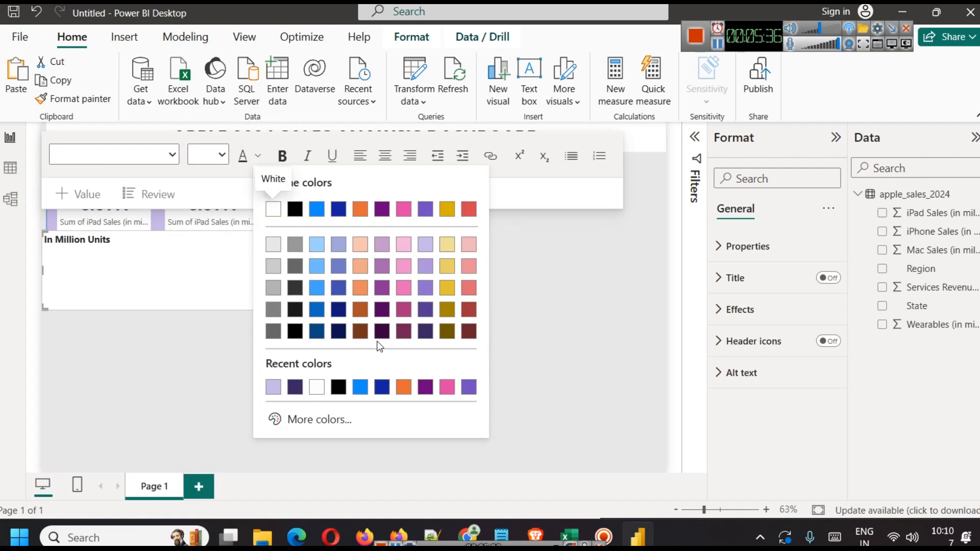
click(426, 341)
drag(260, 309, 256, 251)
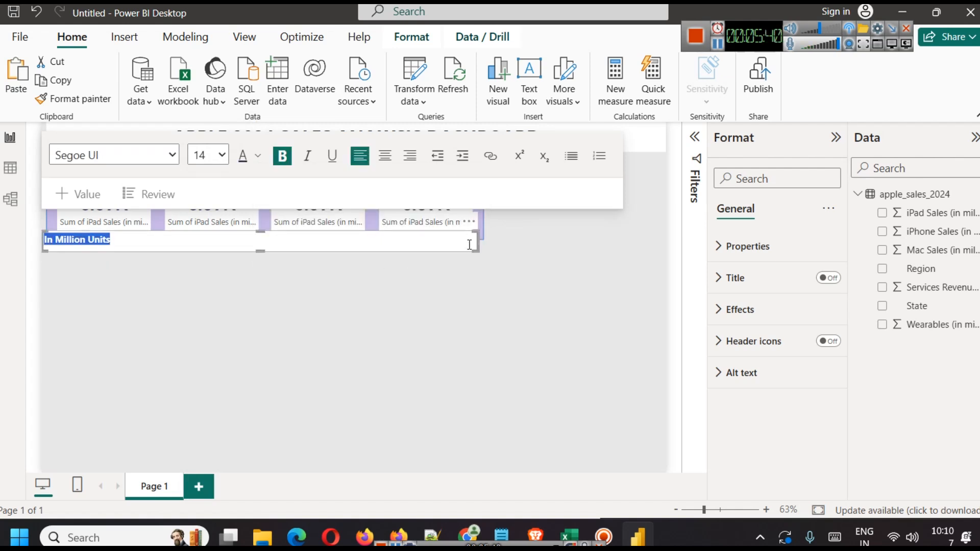
click(385, 156)
click(427, 314)
Step: Place the heading above the four cards, narrow it, and turn off its background
click(342, 249)
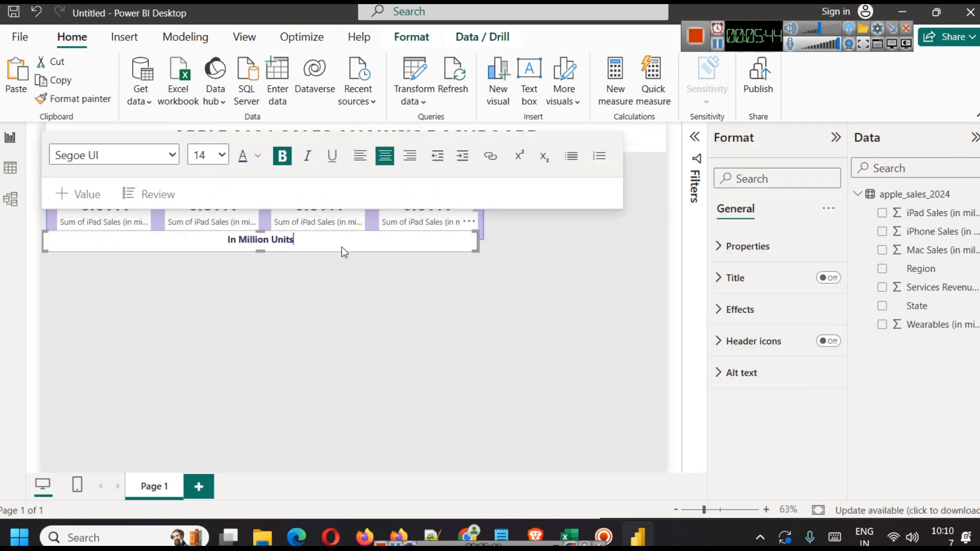
drag(468, 233, 471, 160)
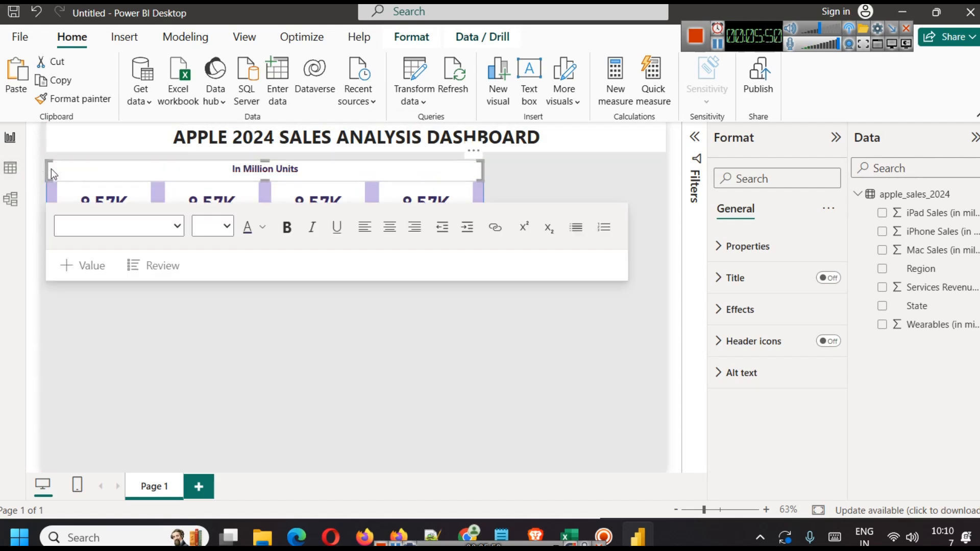
drag(50, 169, 59, 168)
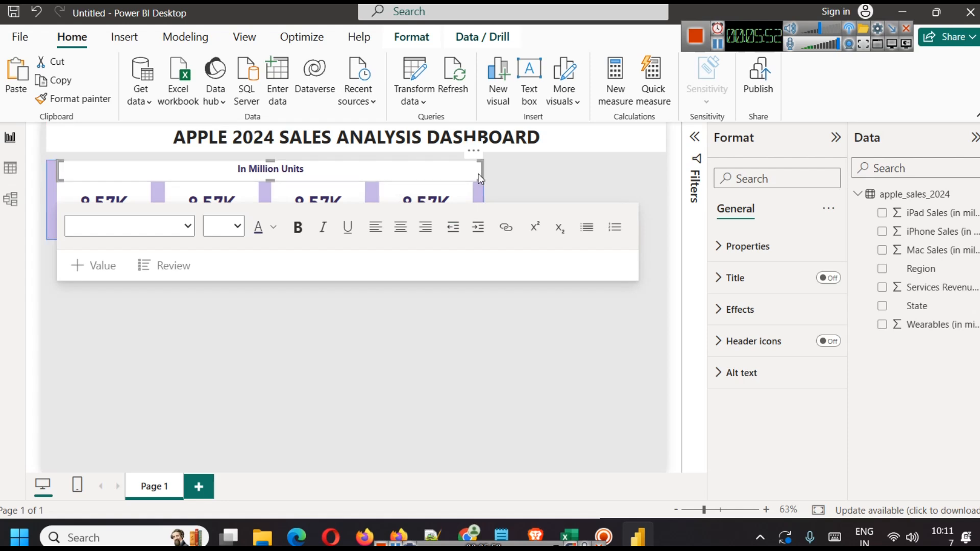
drag(482, 174, 470, 170)
click(424, 375)
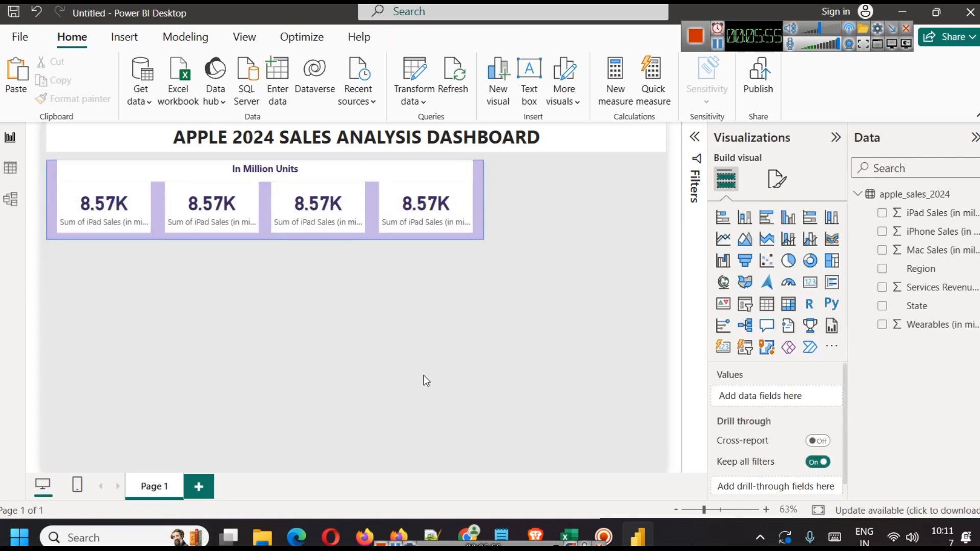
click(370, 165)
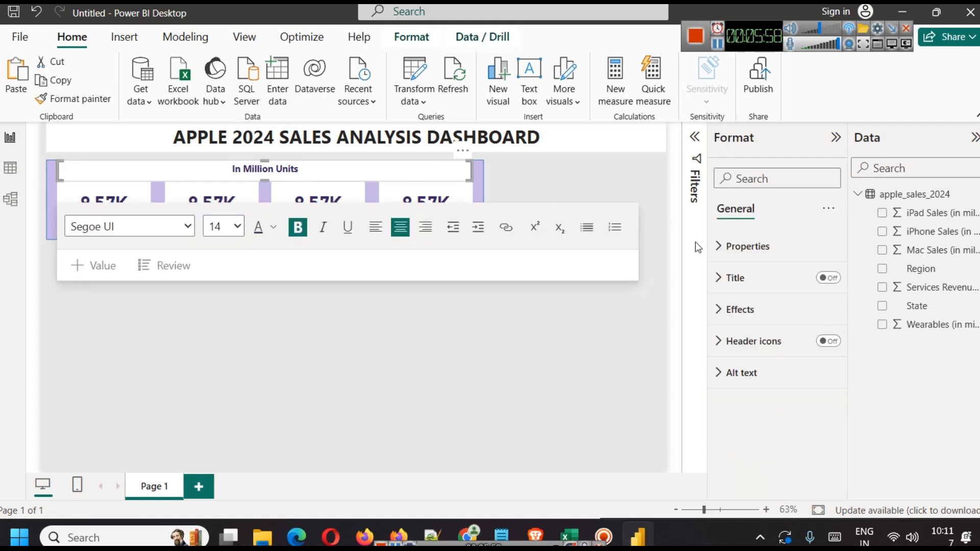
click(777, 316)
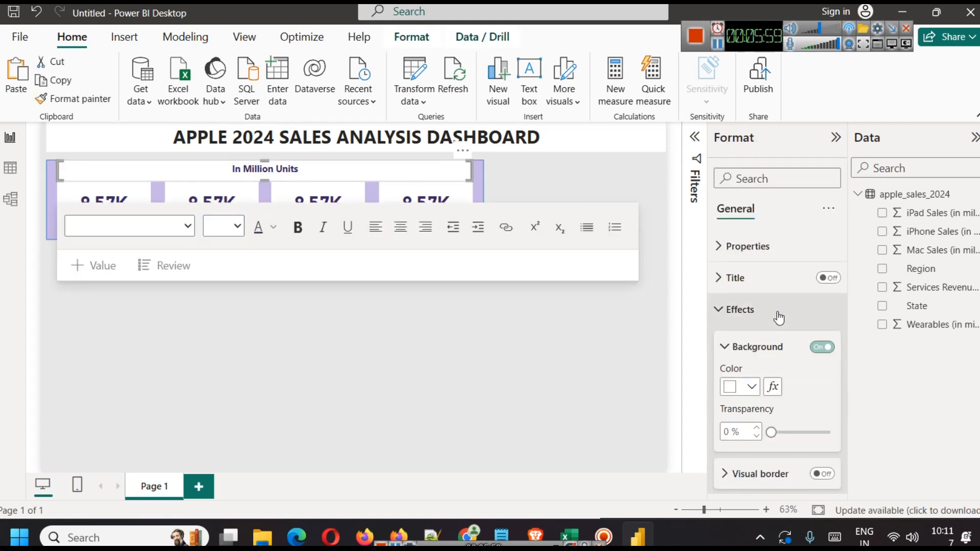
click(822, 348)
click(501, 360)
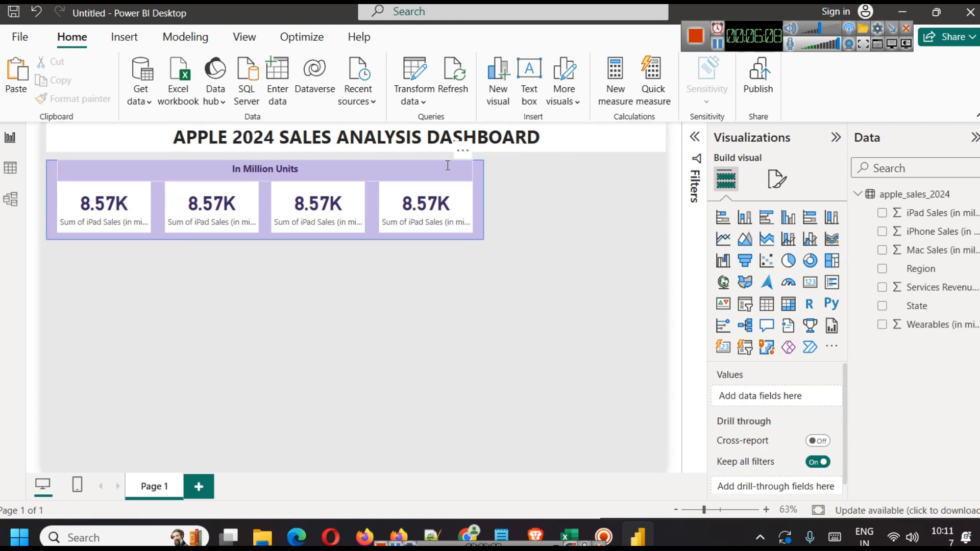
Step: Ungroup the four grouped KPI cards
click(102, 206)
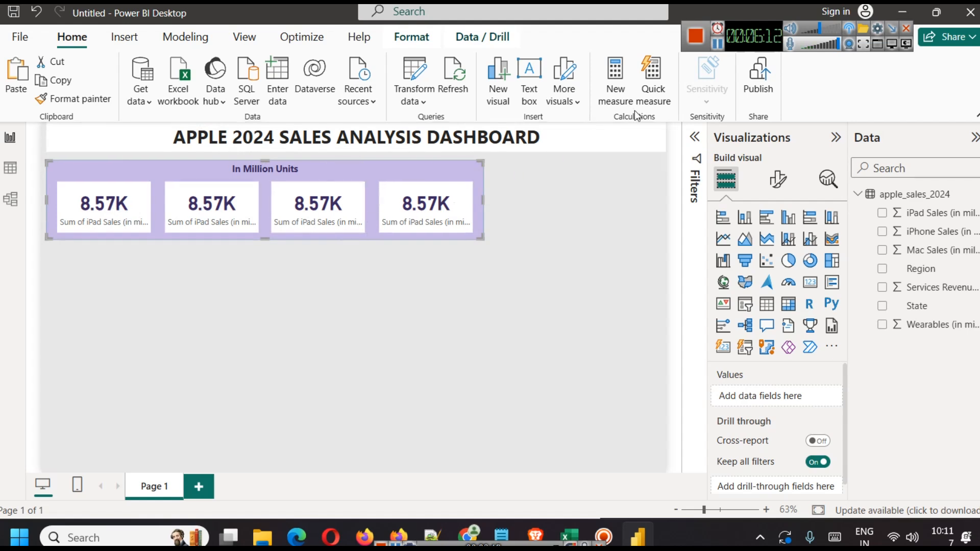
click(409, 39)
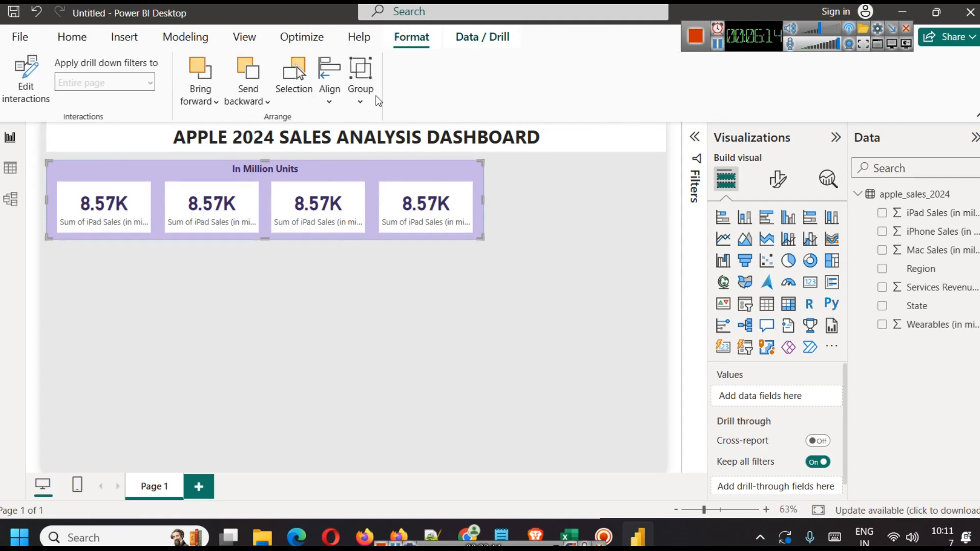
click(362, 100)
Step: Ungroup the four cards and rename the first card's field to iPad Sales
click(342, 149)
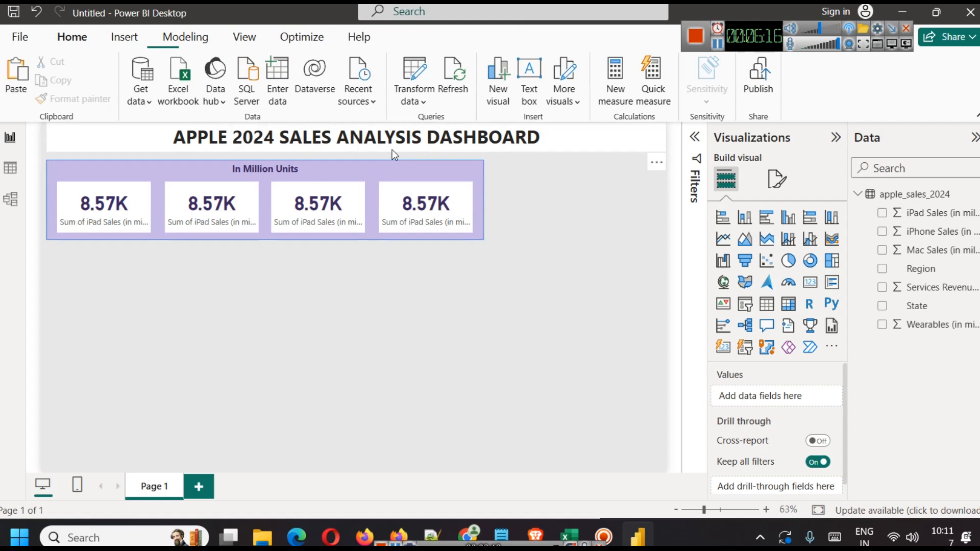
click(228, 204)
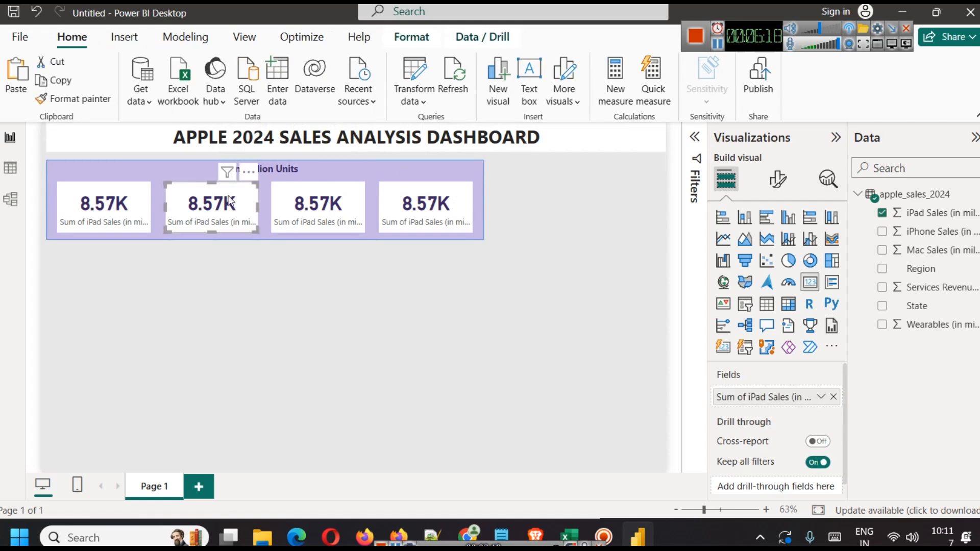
click(123, 209)
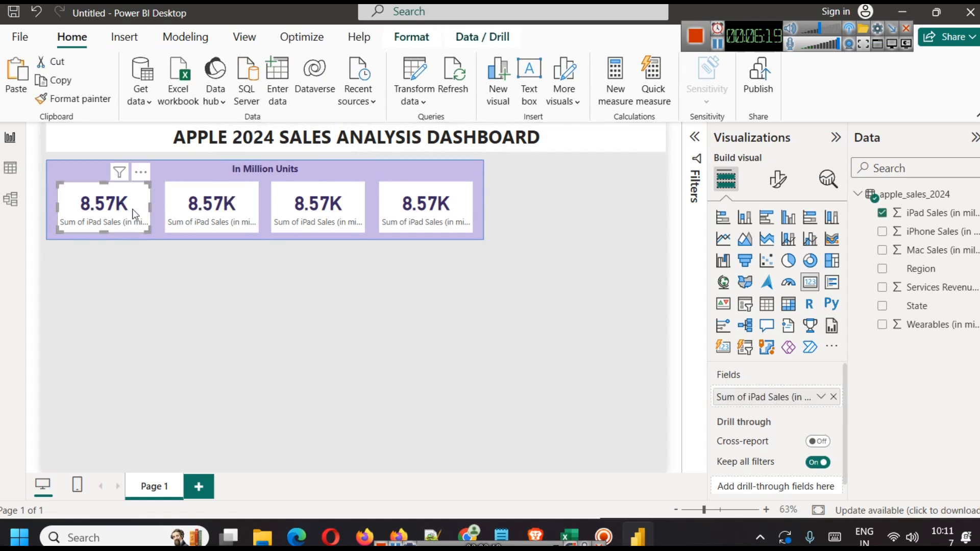
click(821, 397)
click(874, 186)
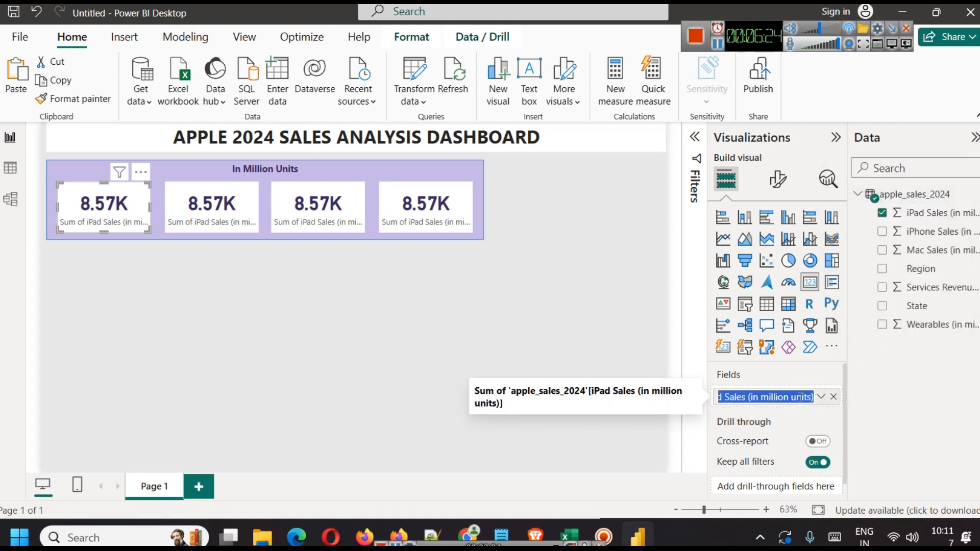
key(Right)
key(BackSpace)
key(BackSpace)
key(BackSpace)
key(BackSpace)
key(BackSpace)
key(BackSpace)
key(BackSpace)
key(BackSpace)
key(BackSpace)
key(BackSpace)
key(BackSpace)
key(BackSpace)
key(BackSpace)
key(BackSpace)
key(BackSpace)
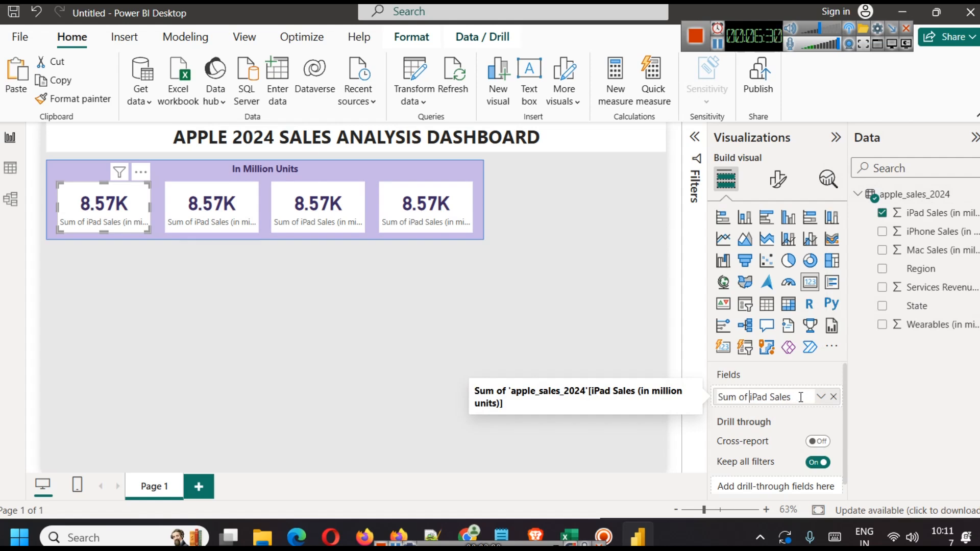
key(shift+Left)
key(shift+Left)
key(shift+Left)
key(shift+Left)
key(shift+Left)
key(shift+Left)
key(BackSpace)
key(Return)
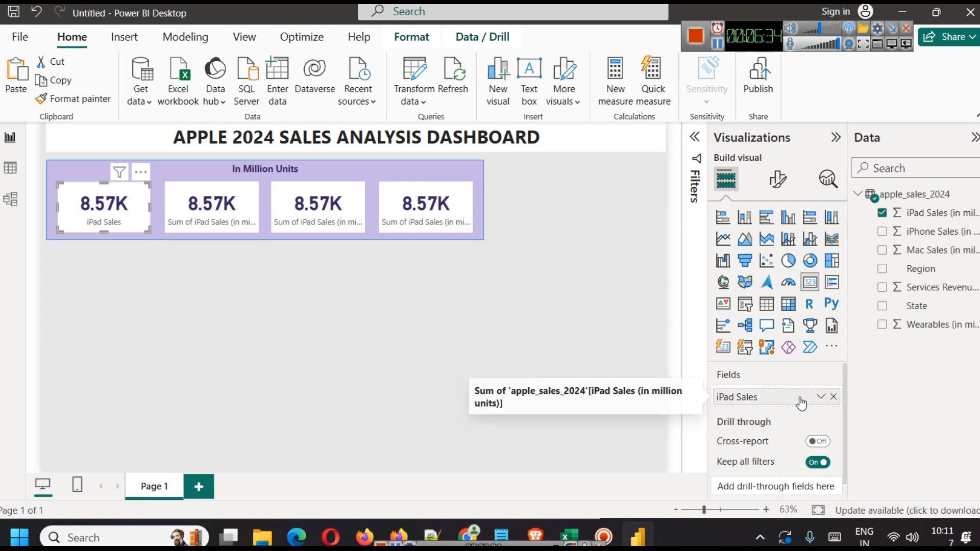
click(489, 313)
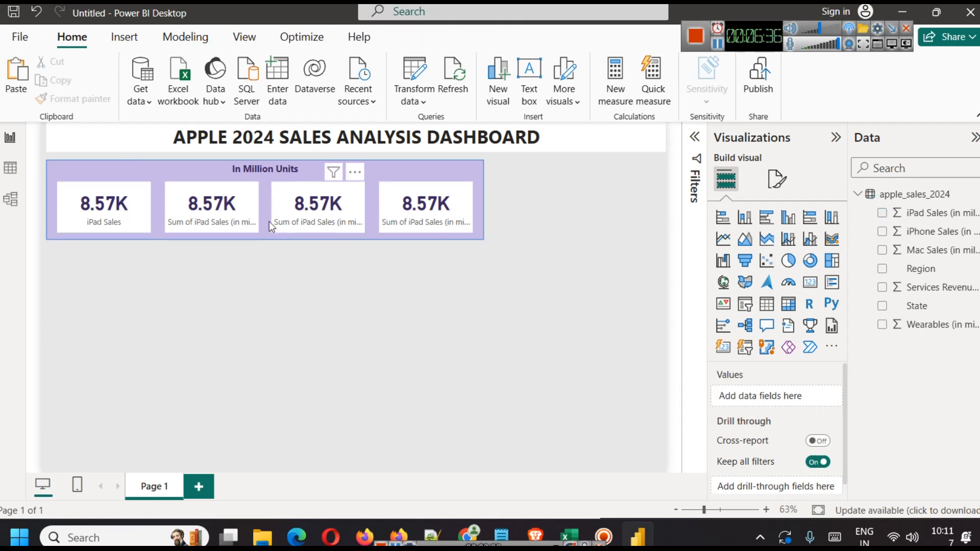
Step: Swap the second card's field for iPhone Sales and rename it iPhone Sales
click(228, 220)
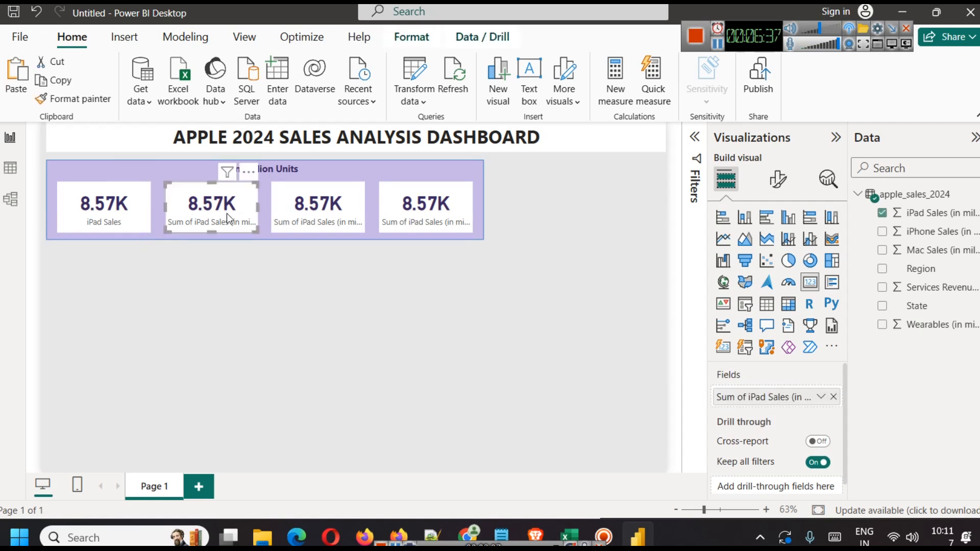
click(833, 397)
drag(927, 232, 781, 402)
click(821, 397)
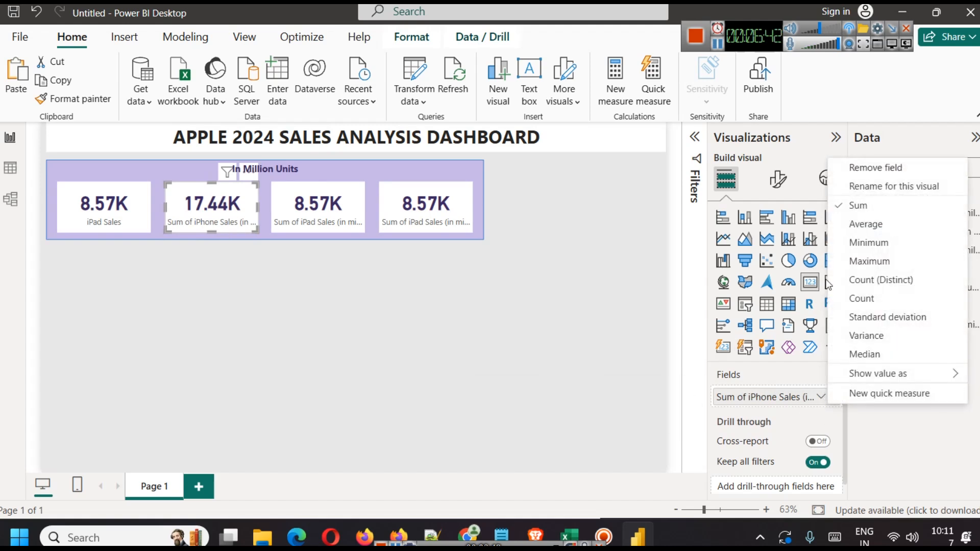
click(883, 190)
key(Home)
key(shift+Right)
key(shift+Right)
key(shift+Right)
key(shift+Right)
key(shift+Right)
key(shift+Right)
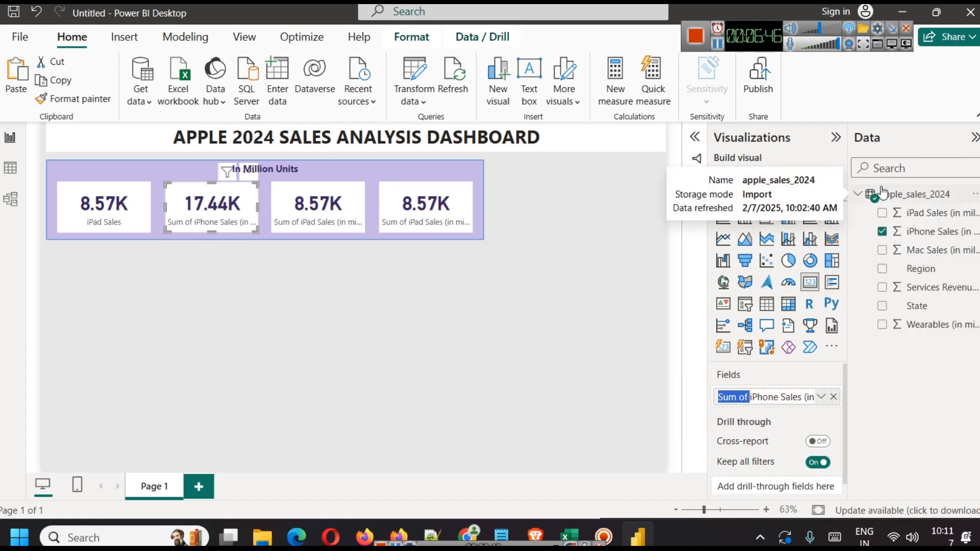
key(Delete)
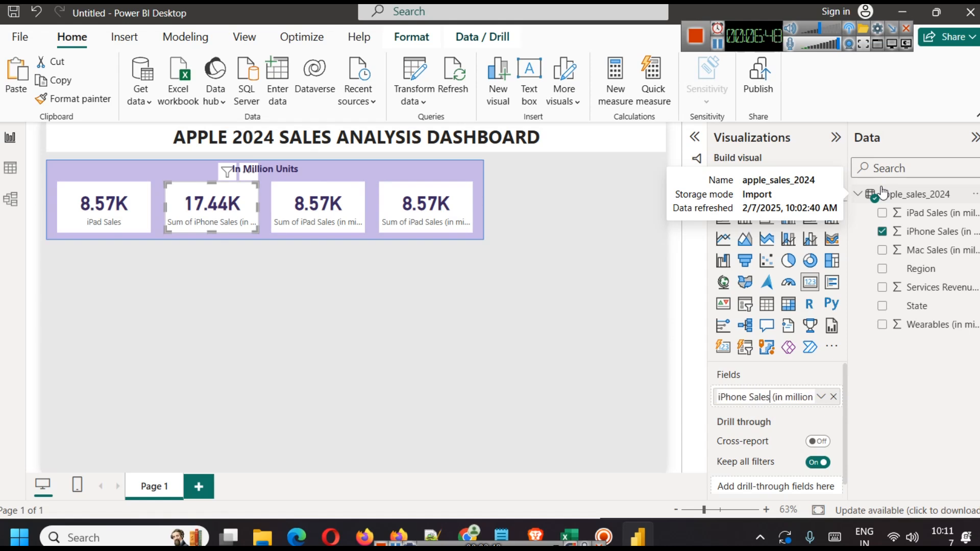
key(shift+End)
key(Delete)
key(Return)
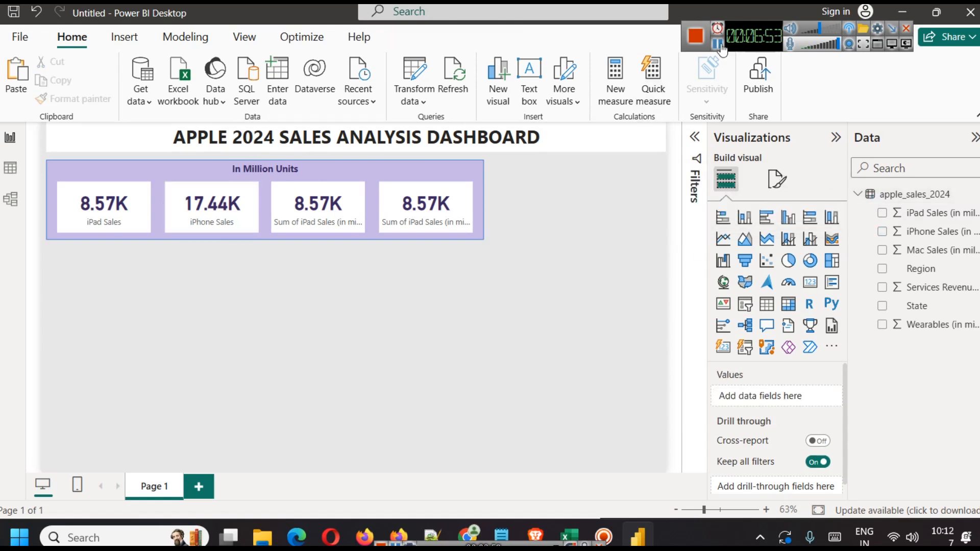
scroll(725, 56, down, 1)
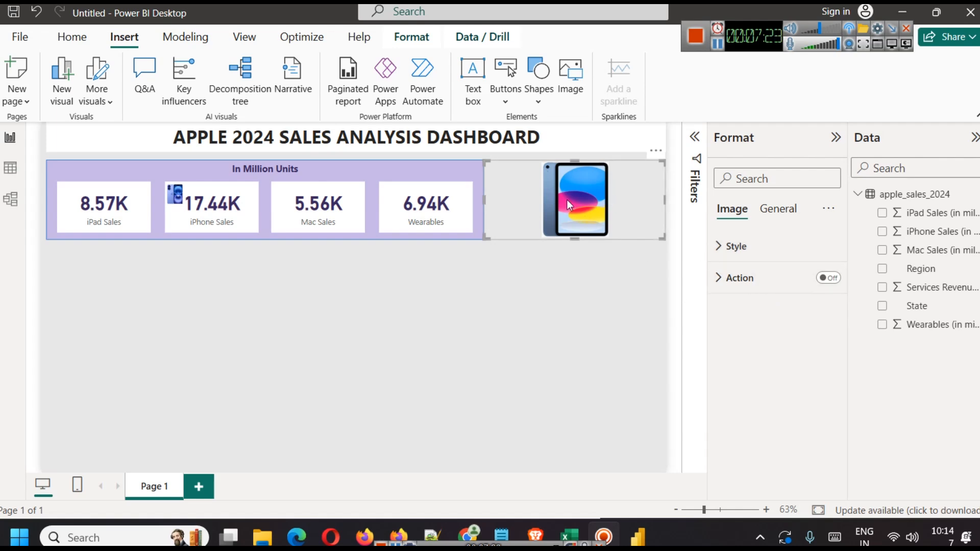
Step: Shrink the iPad picture into a small icon placed on the iPad Sales card
click(750, 258)
click(783, 300)
click(766, 355)
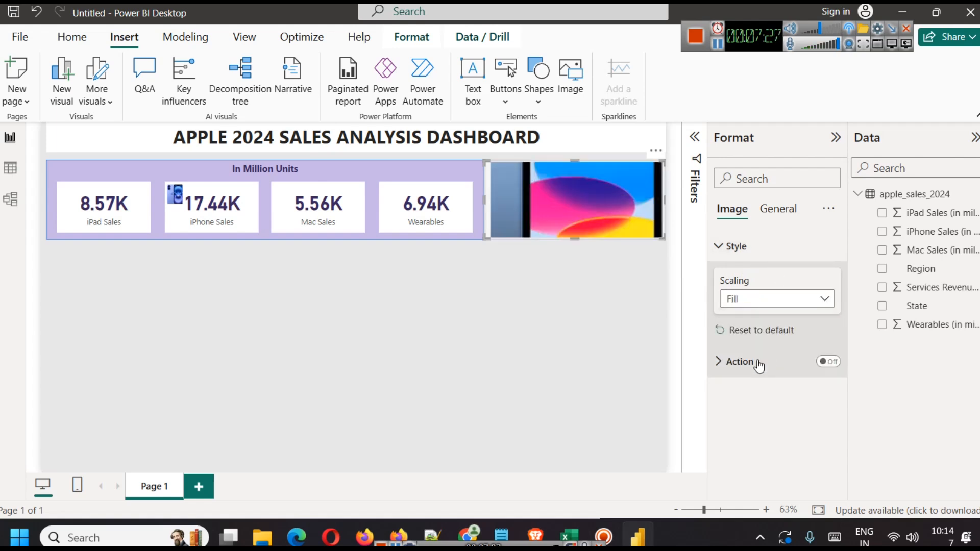
drag(574, 238, 583, 365)
drag(666, 164, 78, 203)
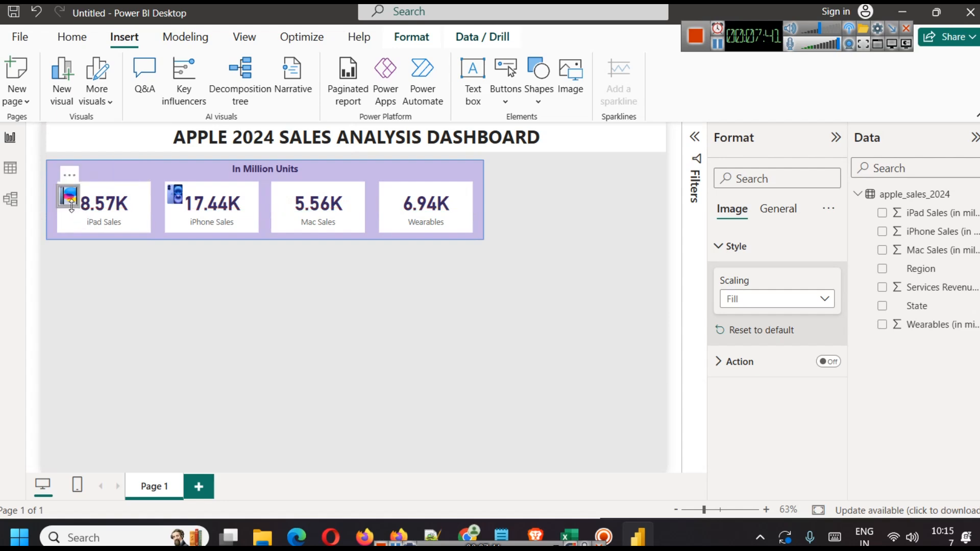
drag(71, 207, 84, 201)
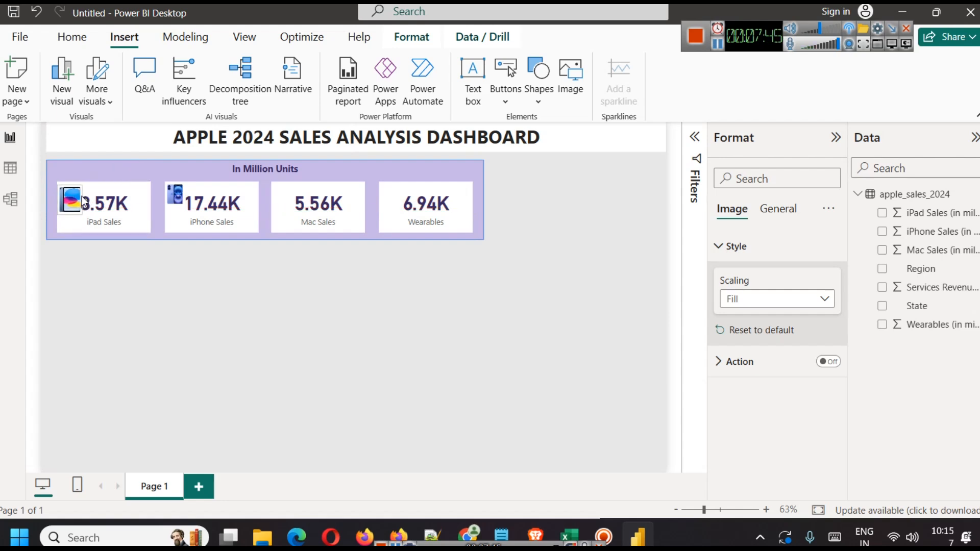
click(131, 274)
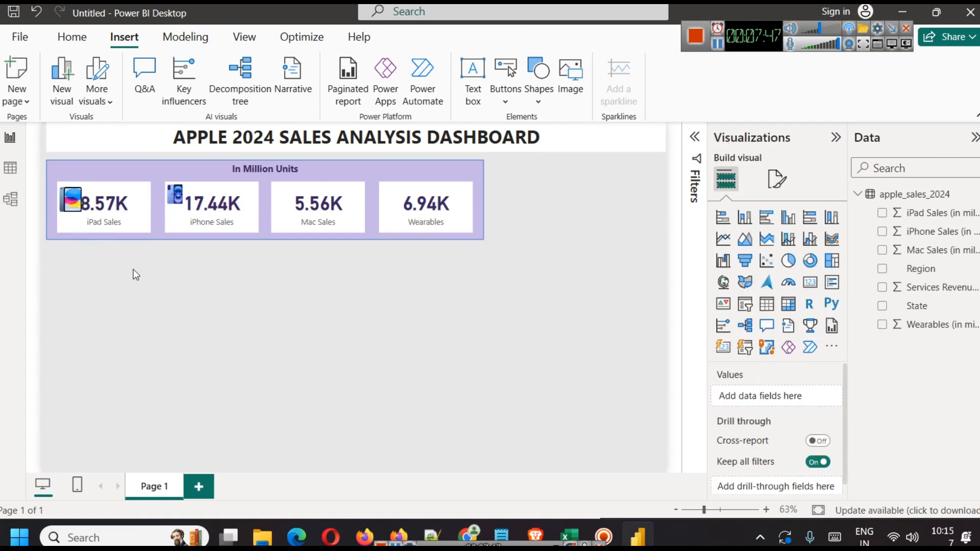
click(75, 193)
drag(66, 187, 72, 197)
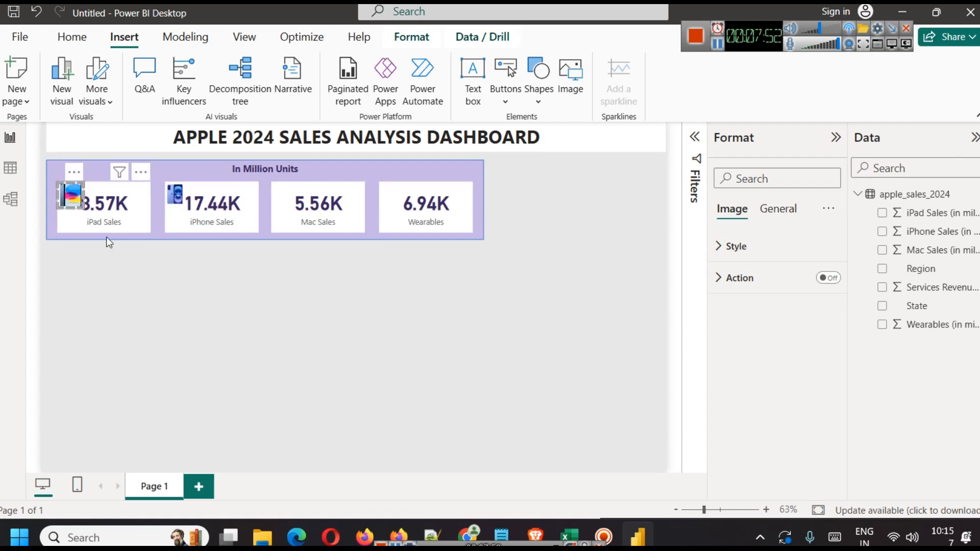
click(207, 308)
Step: Set the iPad icon's image scaling to Fit and fine-tune its frame width
scroll(262, 316, up, 3)
scroll(262, 316, up, 3)
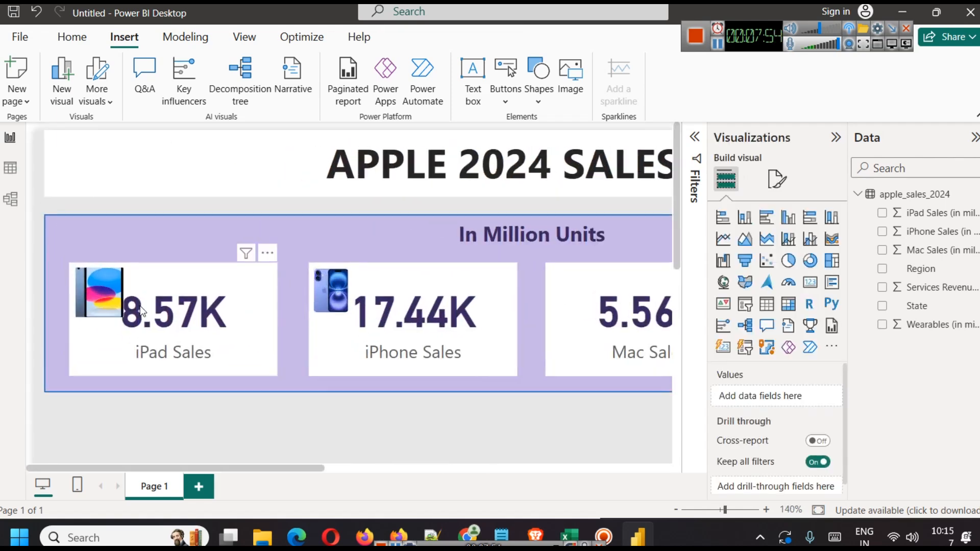
click(91, 283)
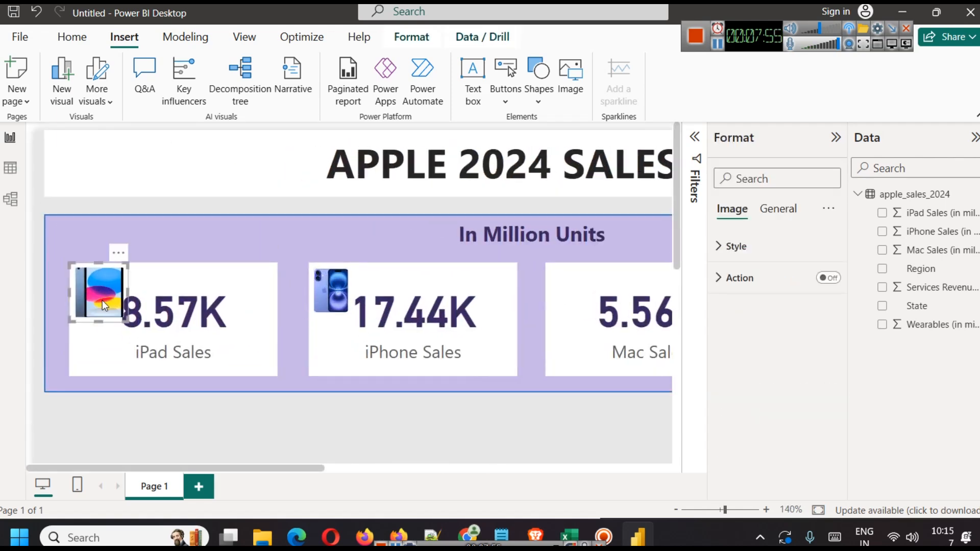
click(751, 248)
click(770, 296)
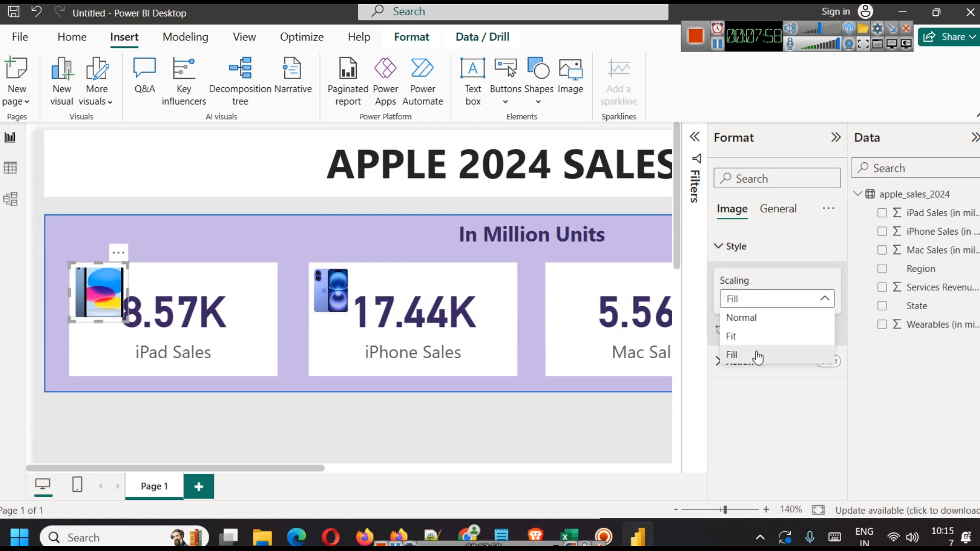
click(753, 336)
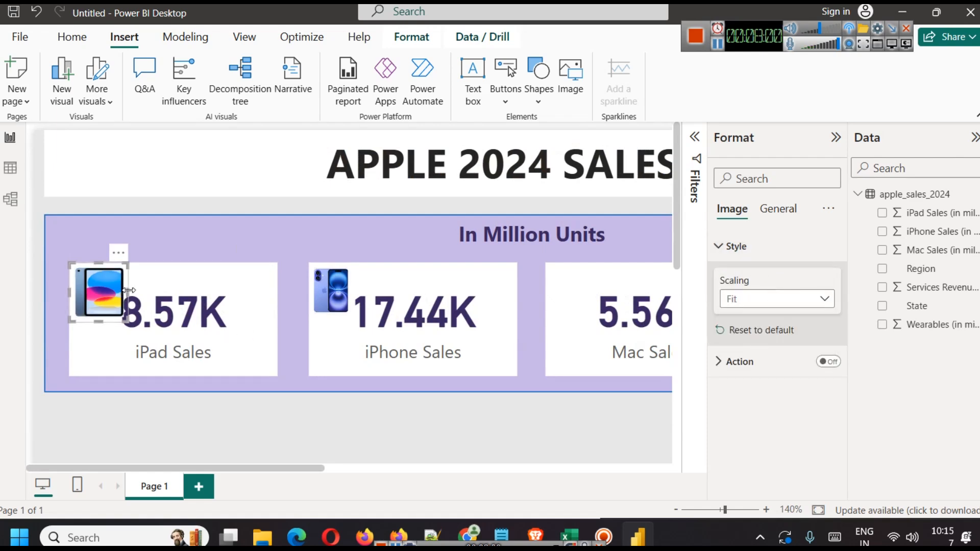
drag(121, 291, 112, 290)
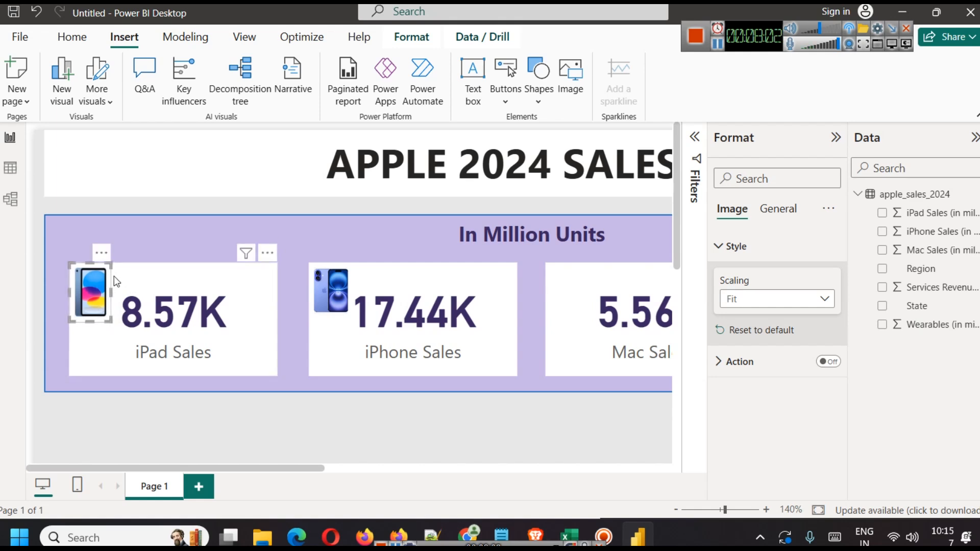
drag(113, 277, 115, 276)
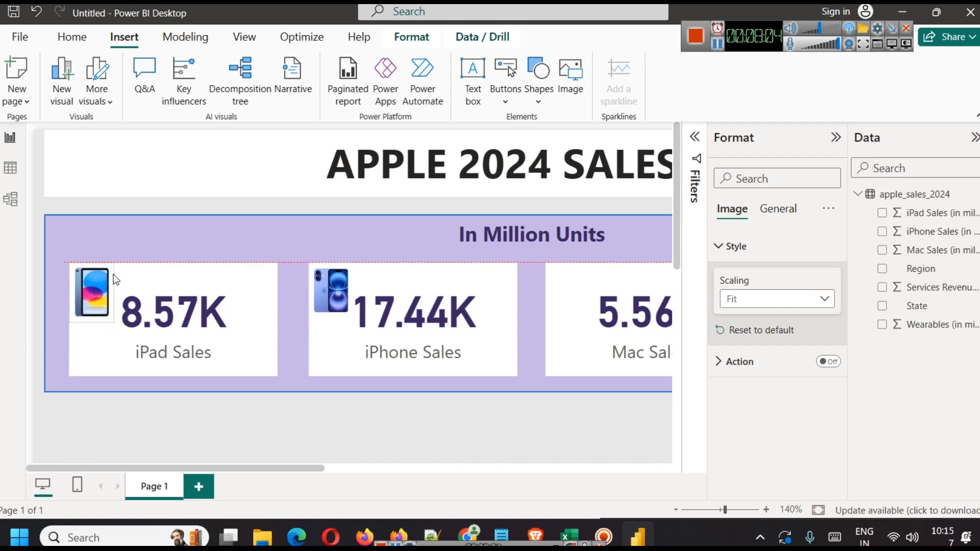
Step: Set the MacBook picture's image scaling to Fit
click(125, 243)
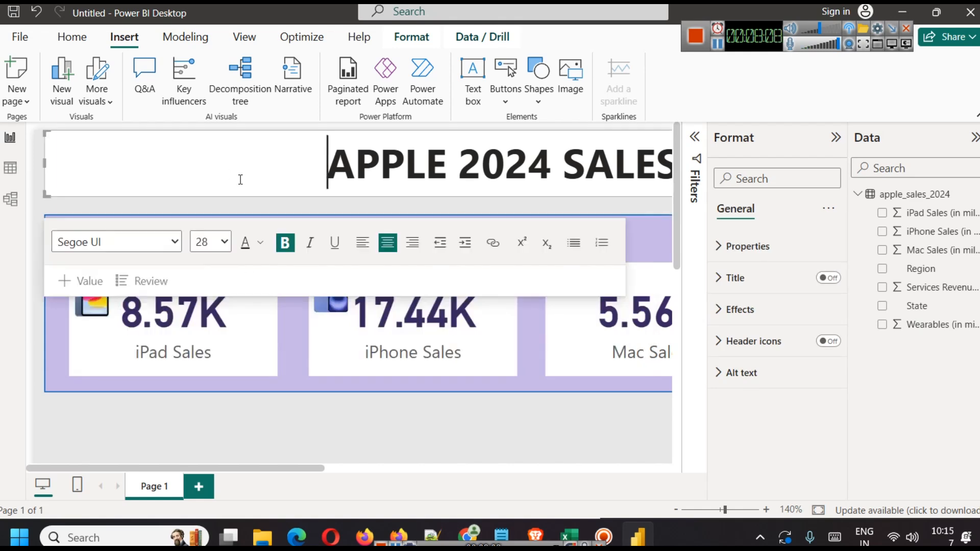
ctrl+scroll(459, 210, down, 2)
ctrl+scroll(426, 199, down, 3)
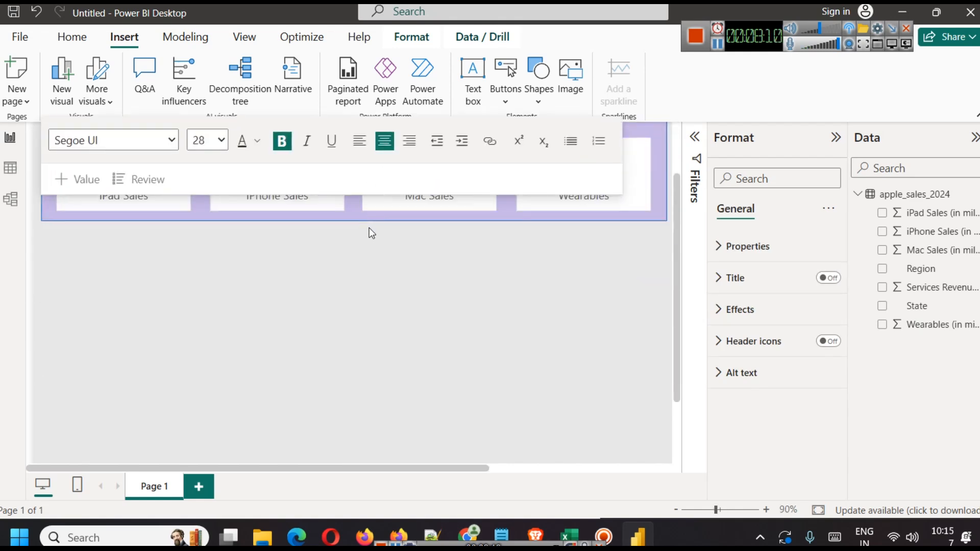
click(451, 265)
click(836, 137)
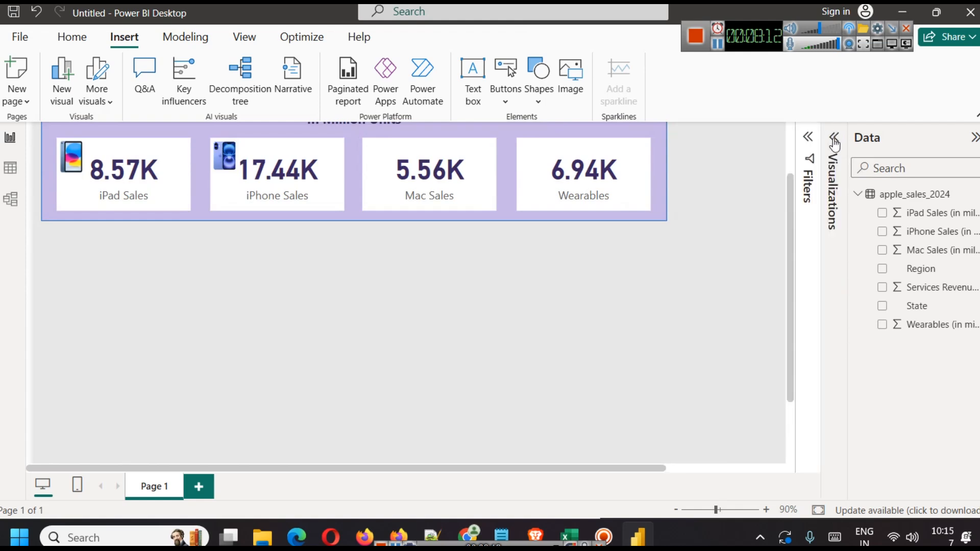
scroll(563, 363, up, 2)
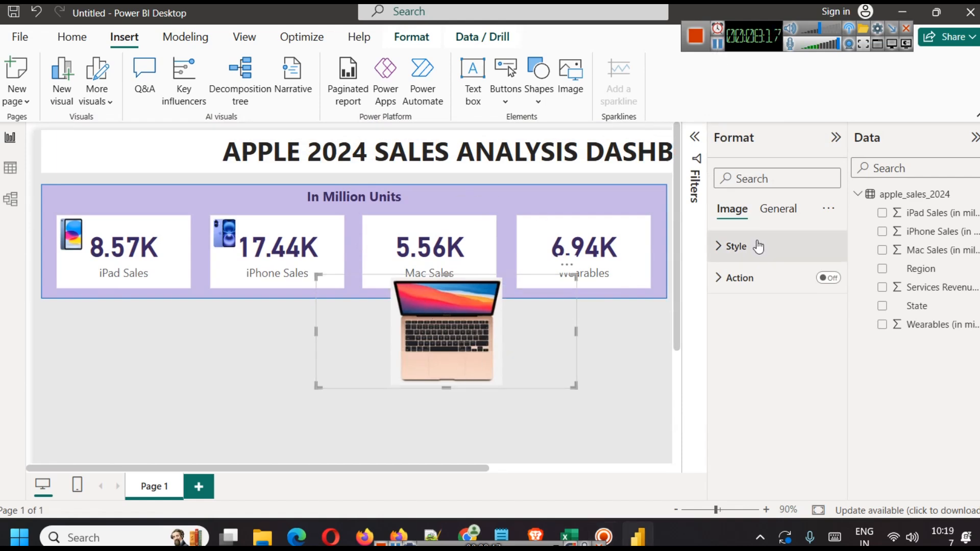
click(759, 246)
click(766, 300)
click(759, 336)
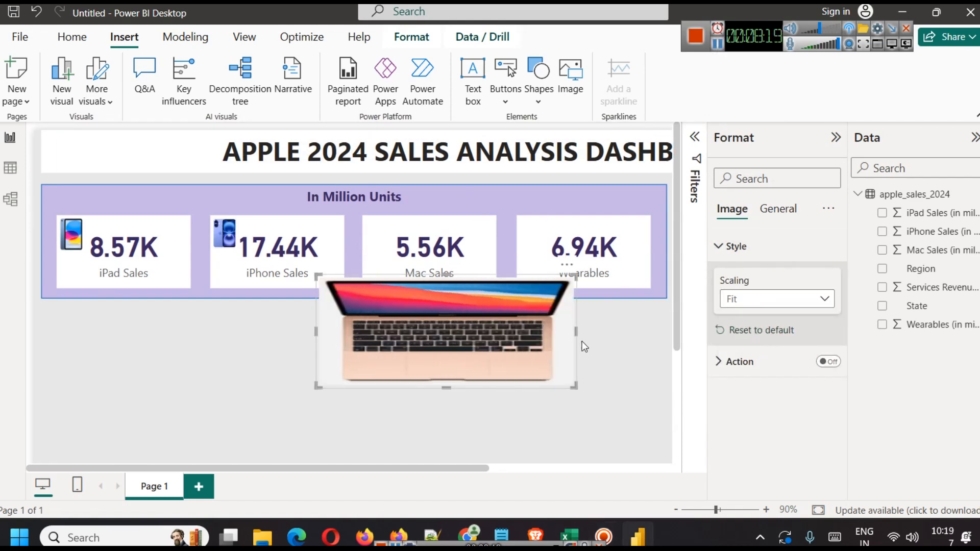
Step: Resize the MacBook picture into a small icon on the Mac Sales card
drag(577, 333, 395, 331)
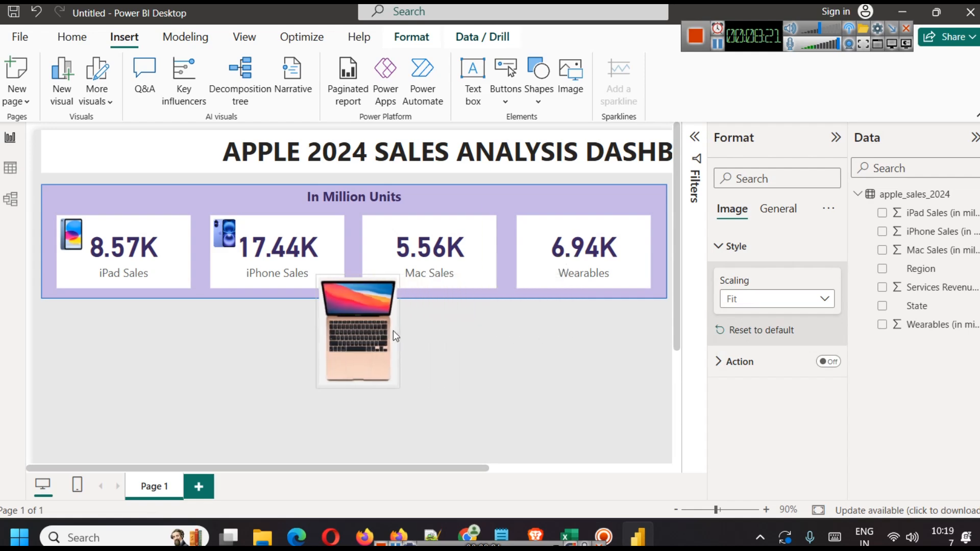
drag(359, 386, 357, 336)
drag(382, 306, 416, 244)
drag(442, 278, 397, 229)
click(414, 340)
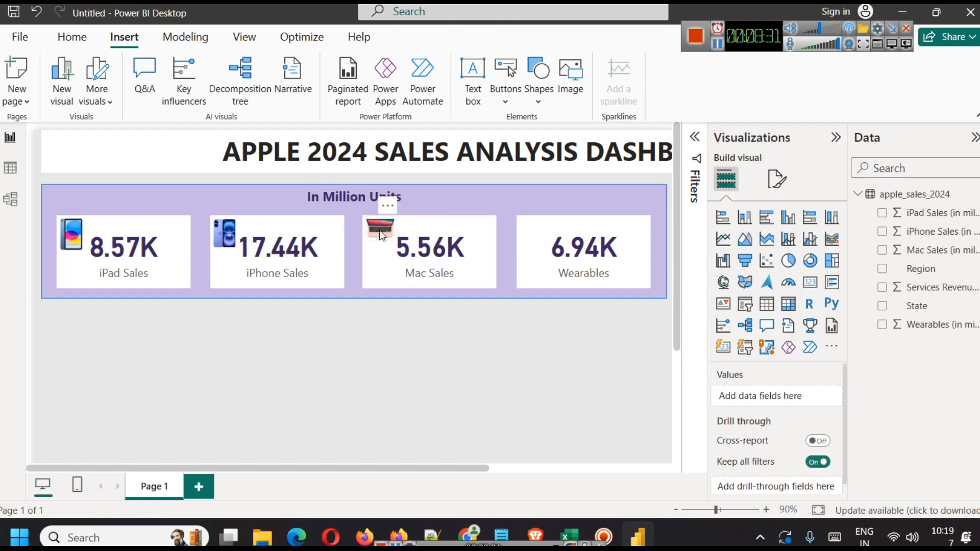
click(384, 248)
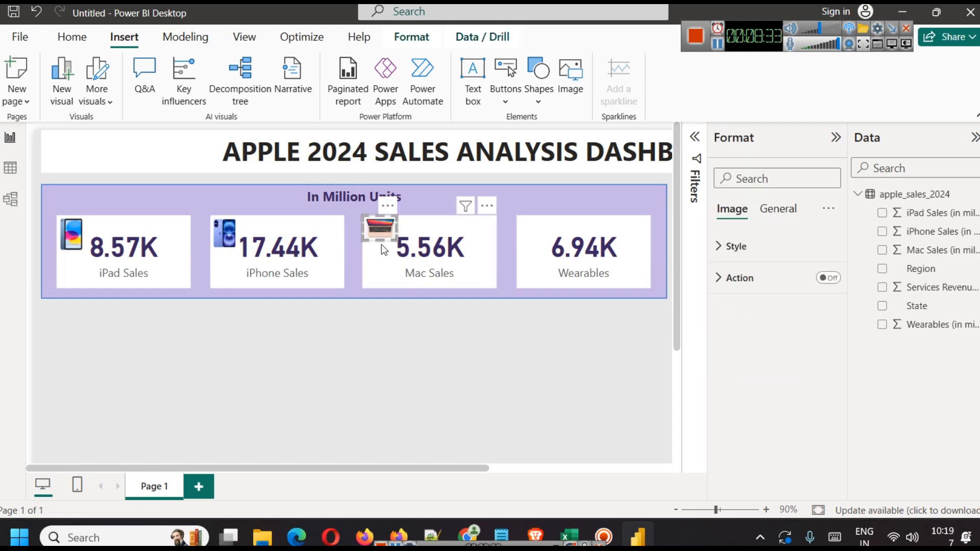
drag(378, 244, 378, 252)
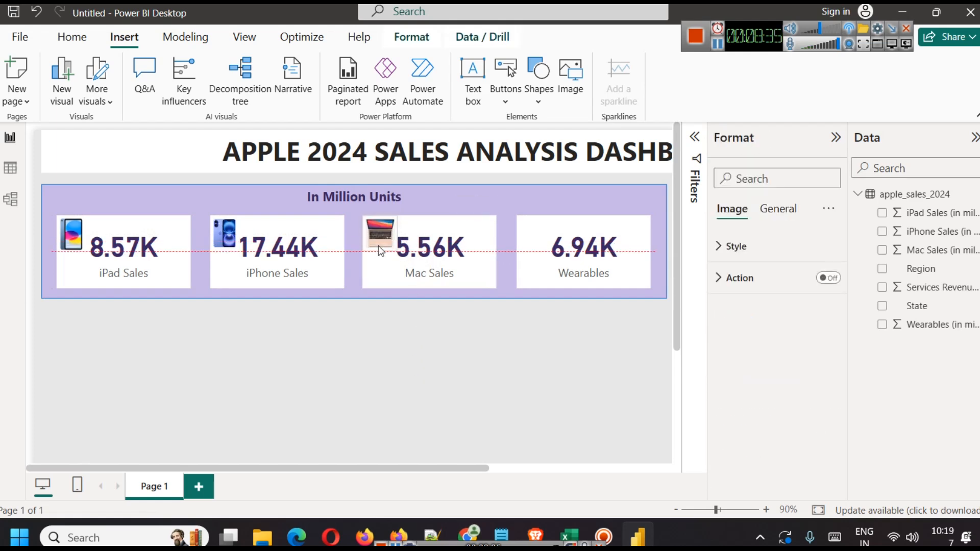
click(394, 347)
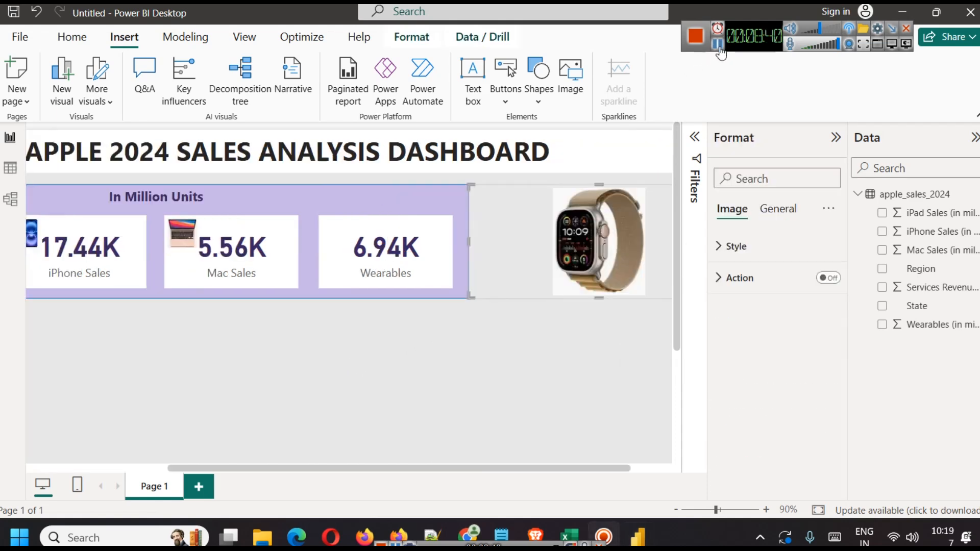
Step: Set the Apple Watch picture to Fit scaling and shrink it onto the Wearables card
drag(580, 253, 385, 347)
click(732, 247)
click(738, 300)
click(741, 338)
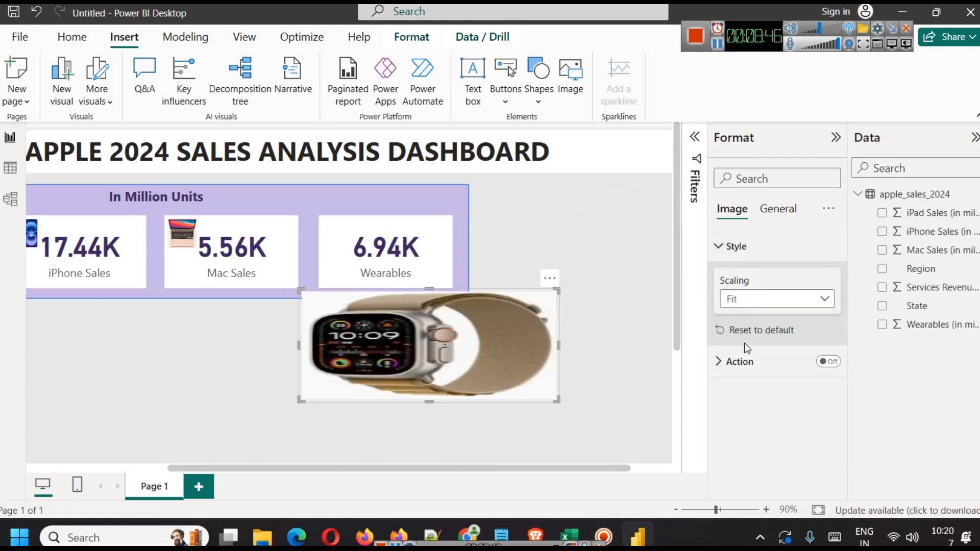
drag(559, 346, 372, 346)
drag(372, 291, 339, 236)
click(378, 349)
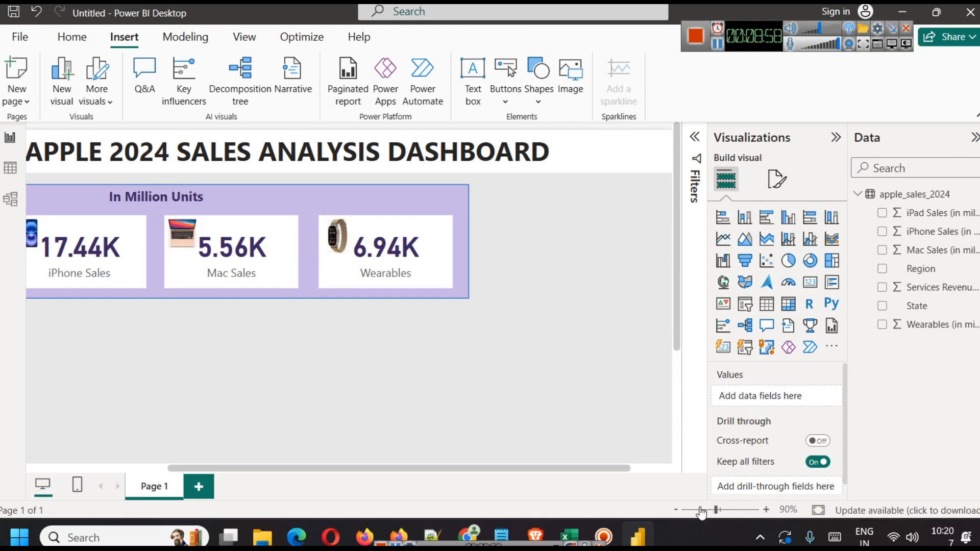
Step: Change the 'In Million Units' heading text from font size 14 to 18
click(836, 138)
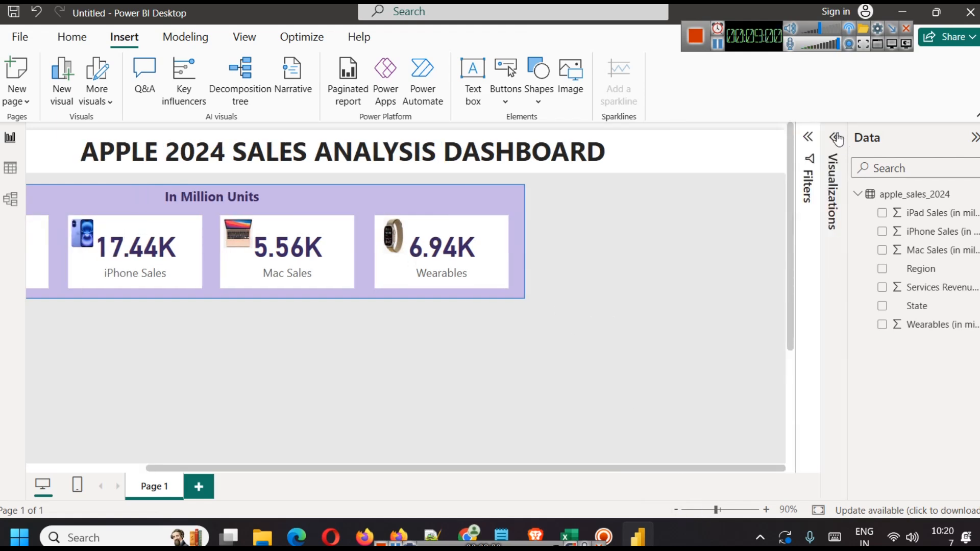
scroll(613, 282, down, 2)
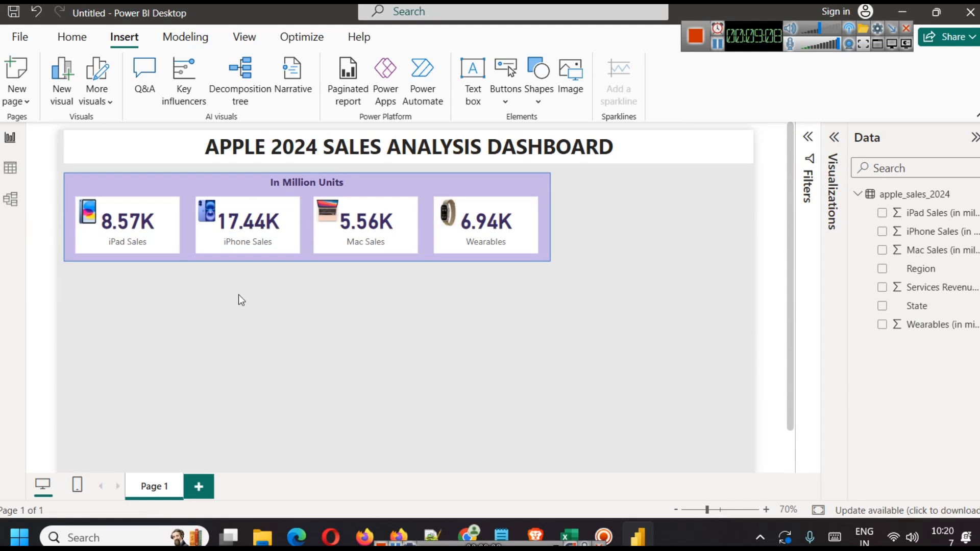
click(293, 182)
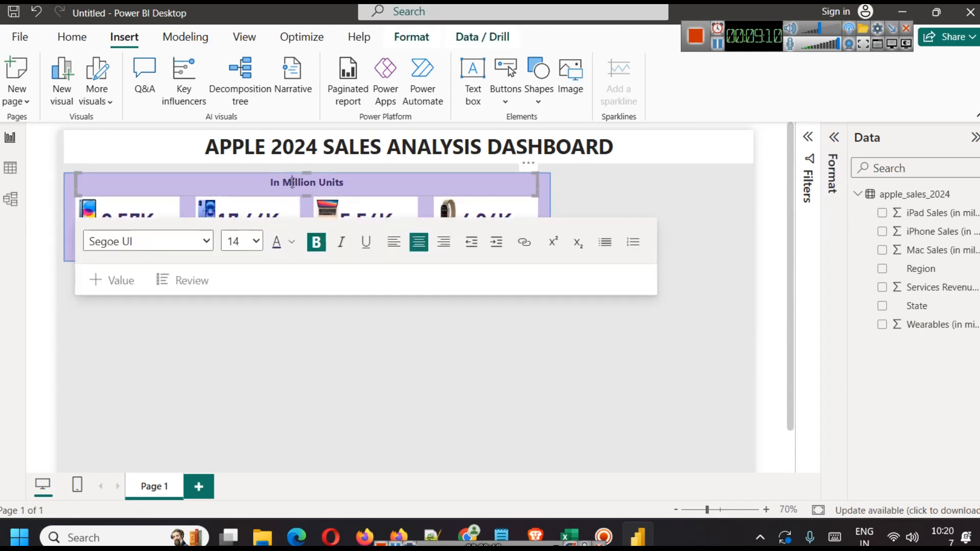
triple_click(293, 182)
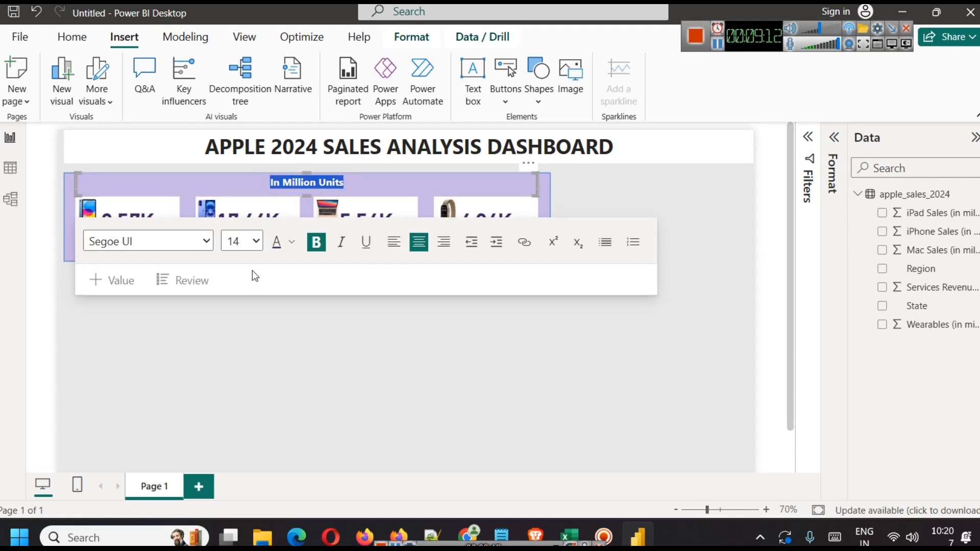
click(242, 242)
click(234, 394)
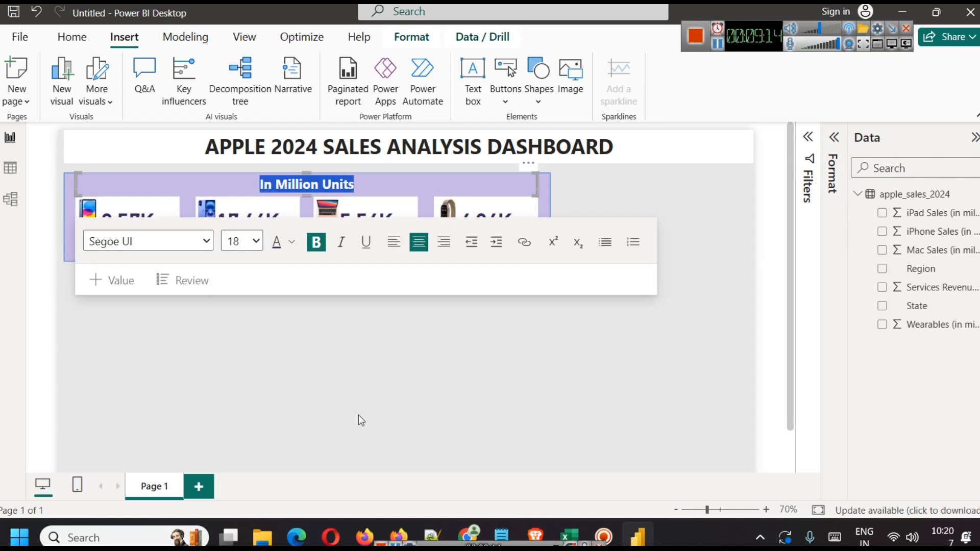
click(351, 420)
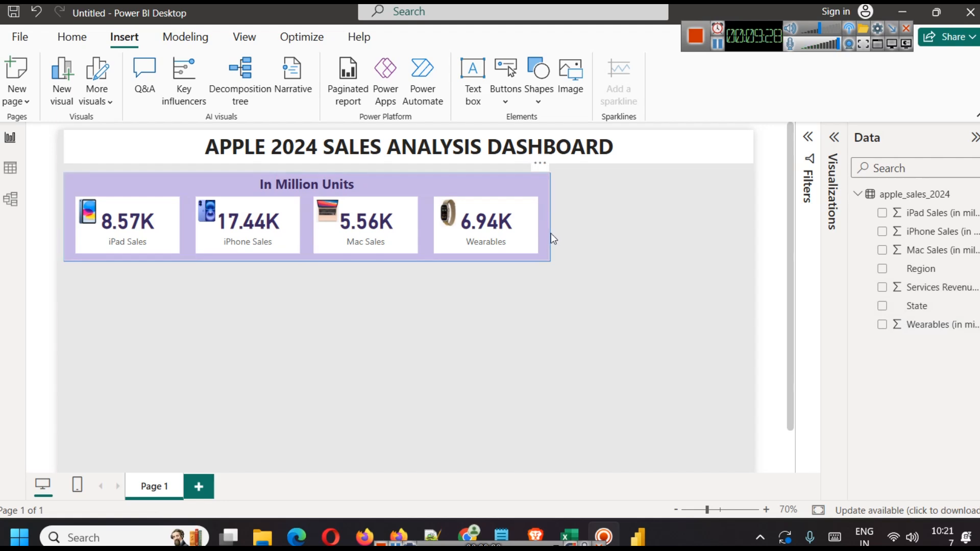
Step: Add a card next to the purple KPI panel showing Sum of Services Revenue, 12.45K
click(835, 137)
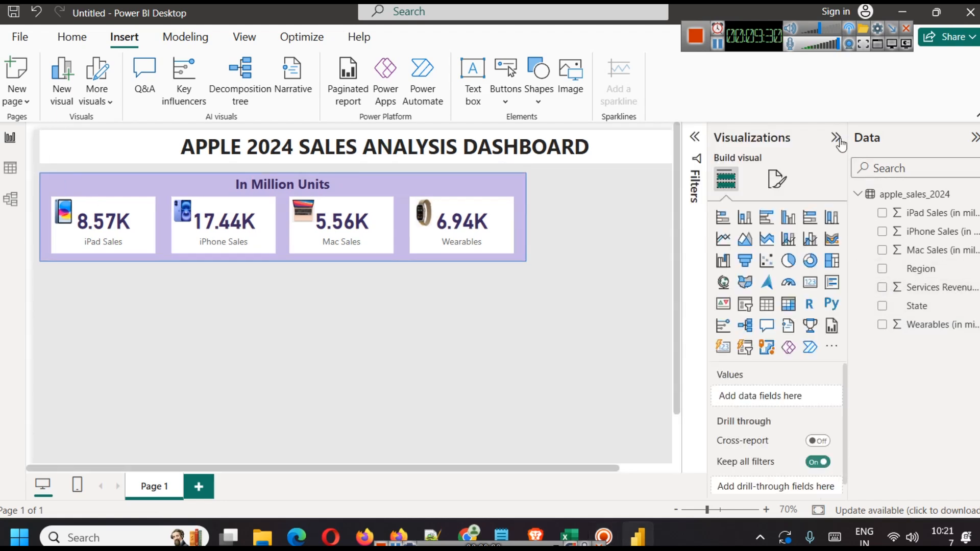
click(810, 285)
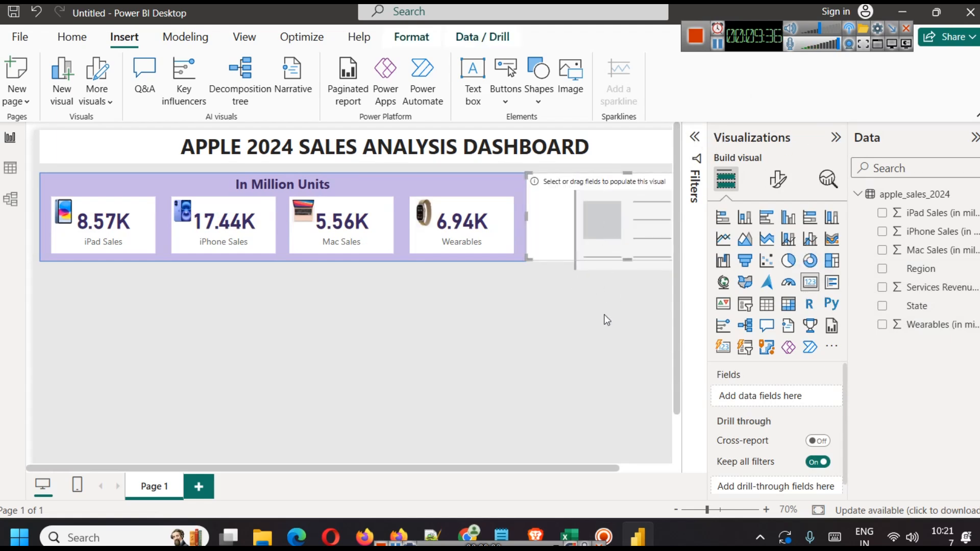
scroll(560, 379, down, 1)
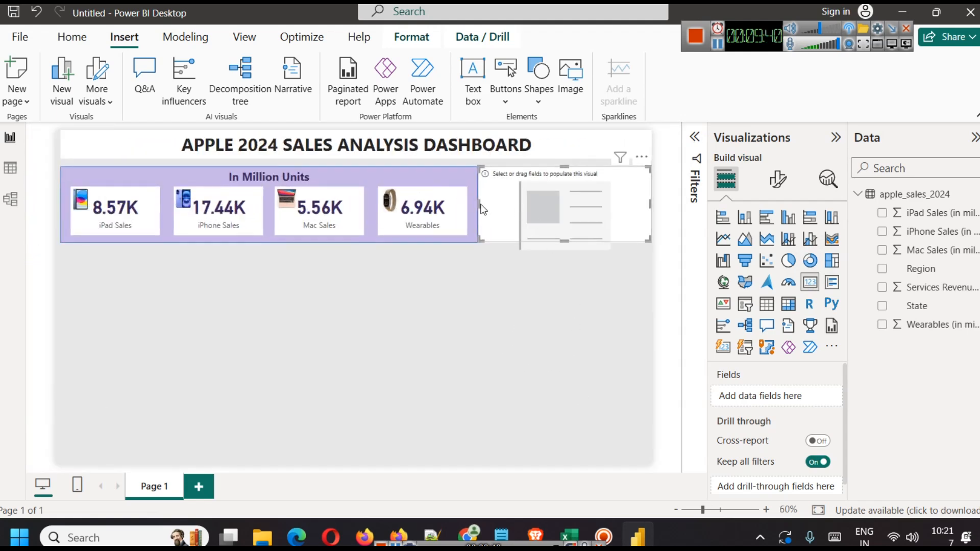
drag(479, 201, 489, 200)
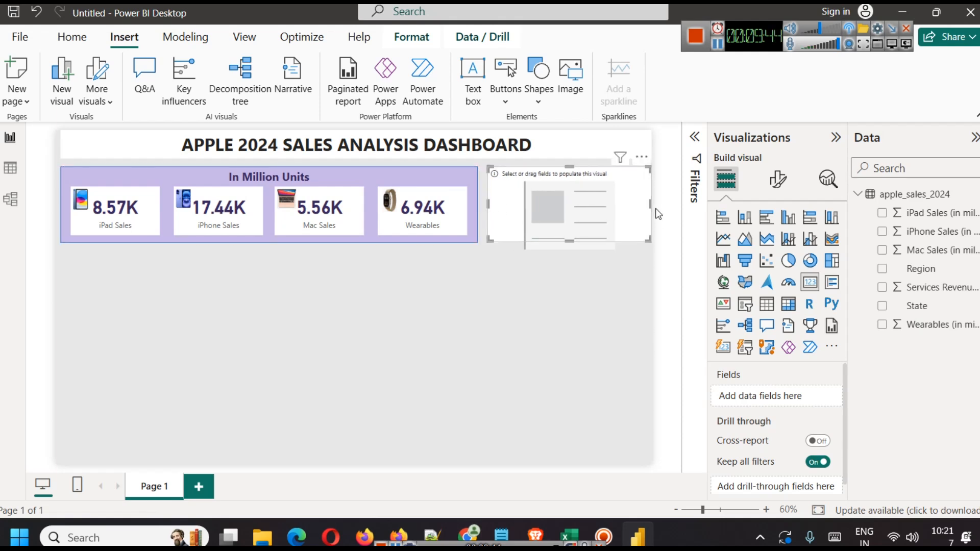
drag(638, 205, 631, 207)
click(633, 279)
click(600, 200)
key(Right)
key(Right)
key(Right)
key(Right)
key(Right)
key(Right)
key(Right)
key(Right)
key(Right)
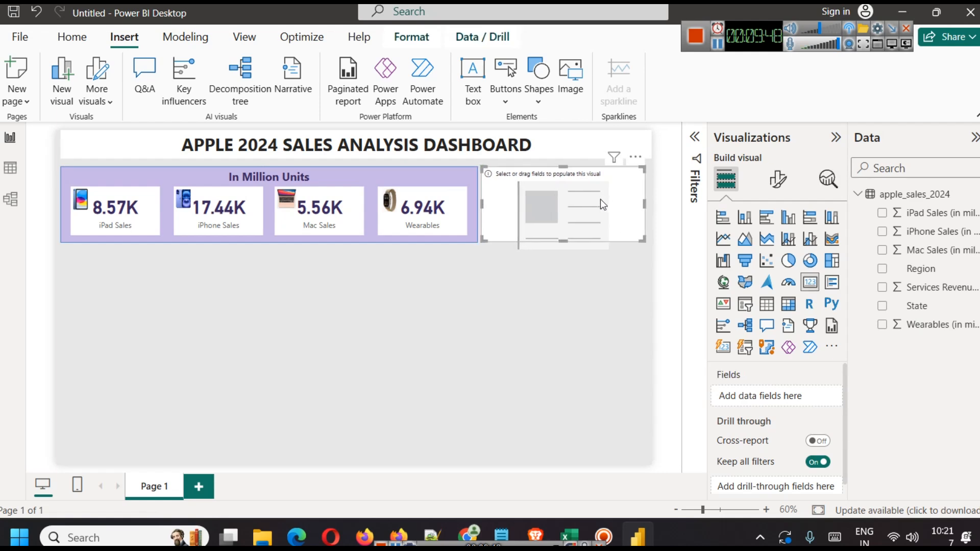
drag(938, 287, 774, 397)
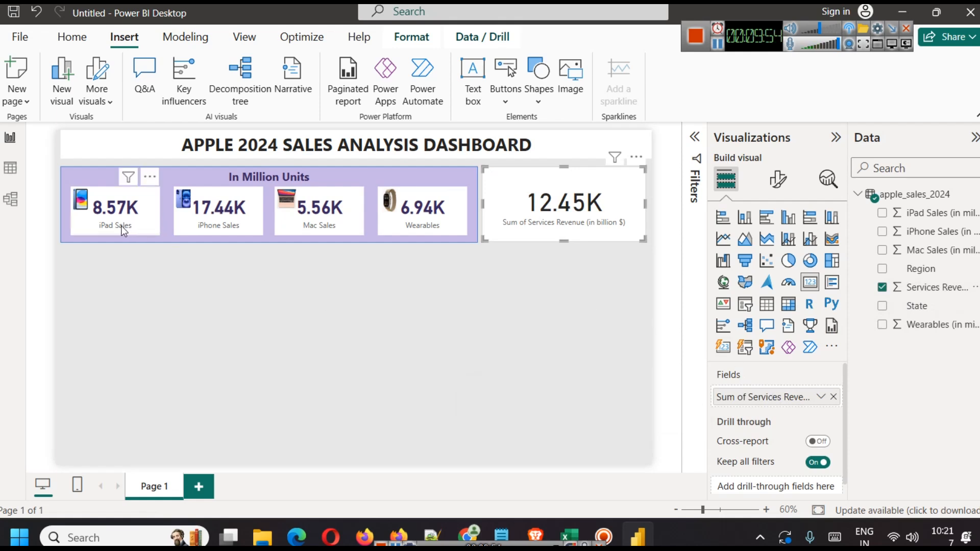
click(778, 179)
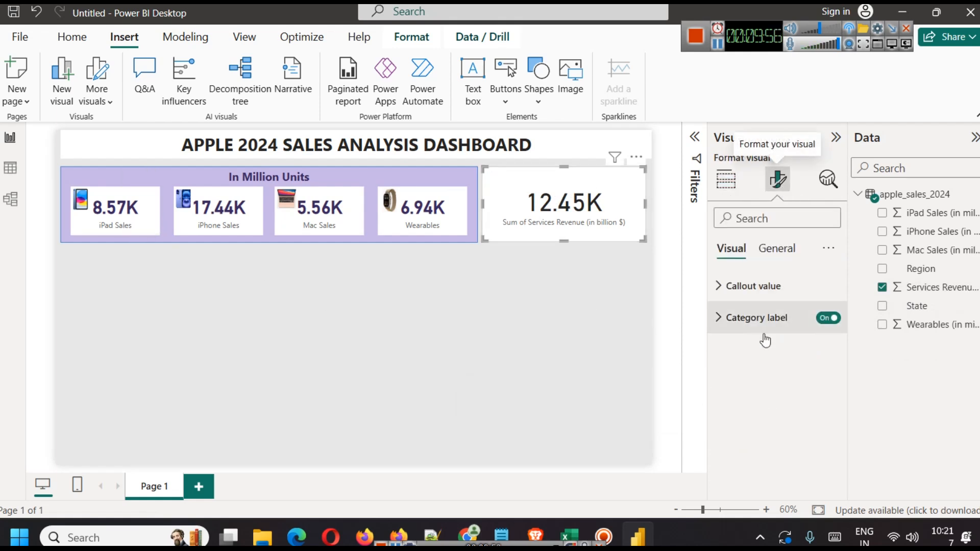
Step: Turn off the card's category label and title it 'Service Revenue'
click(825, 320)
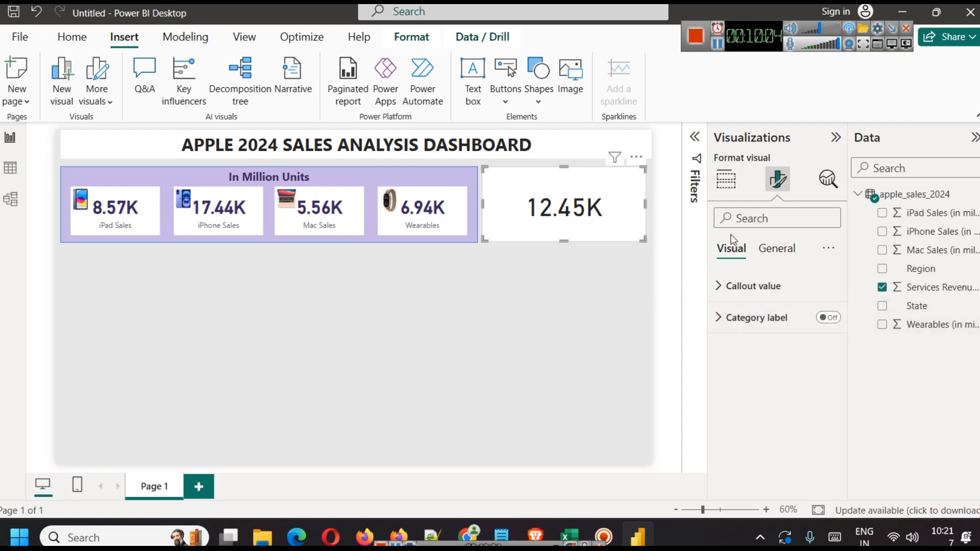
click(774, 250)
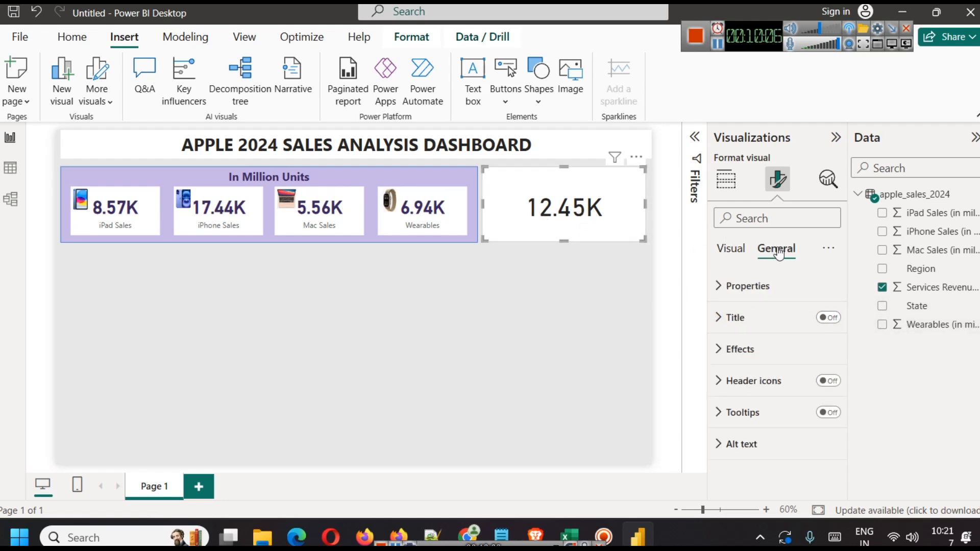
click(828, 318)
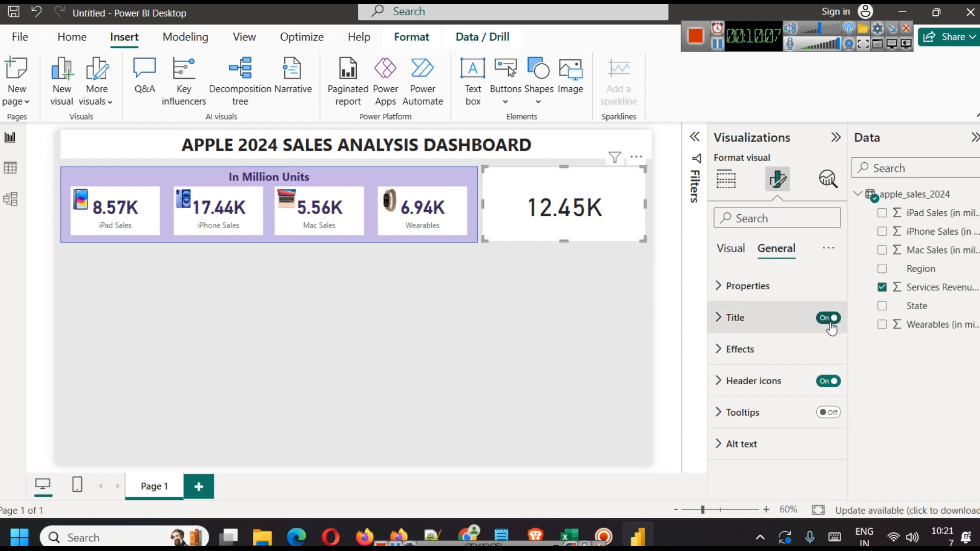
click(737, 318)
click(770, 399)
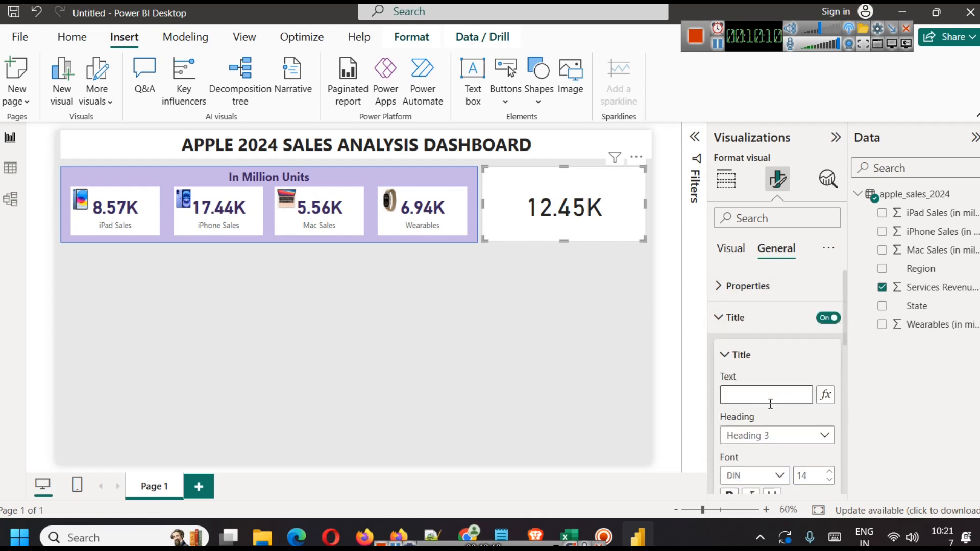
text(Service Revenue)
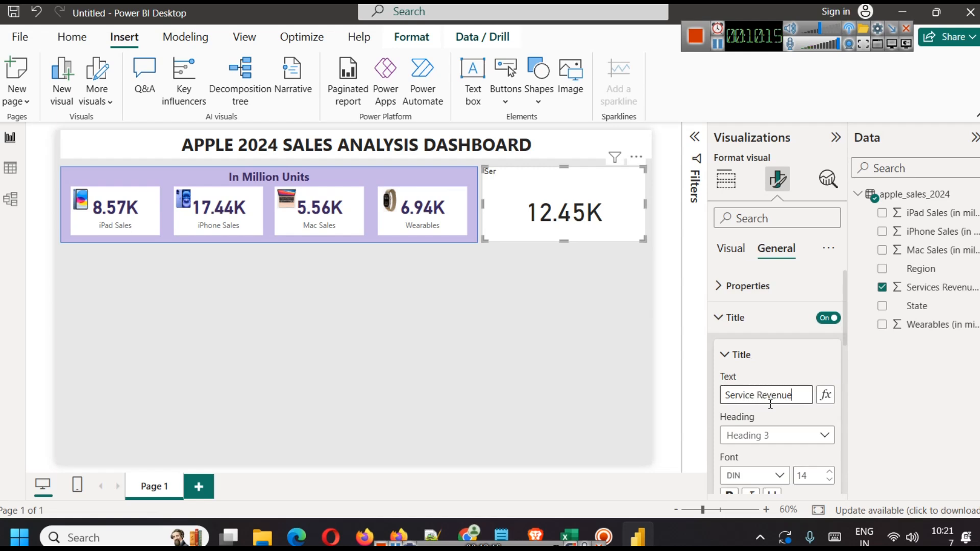
click(568, 353)
Step: Copy the full Services Revenue header text from cell G1 in the Excel sheet
click(571, 535)
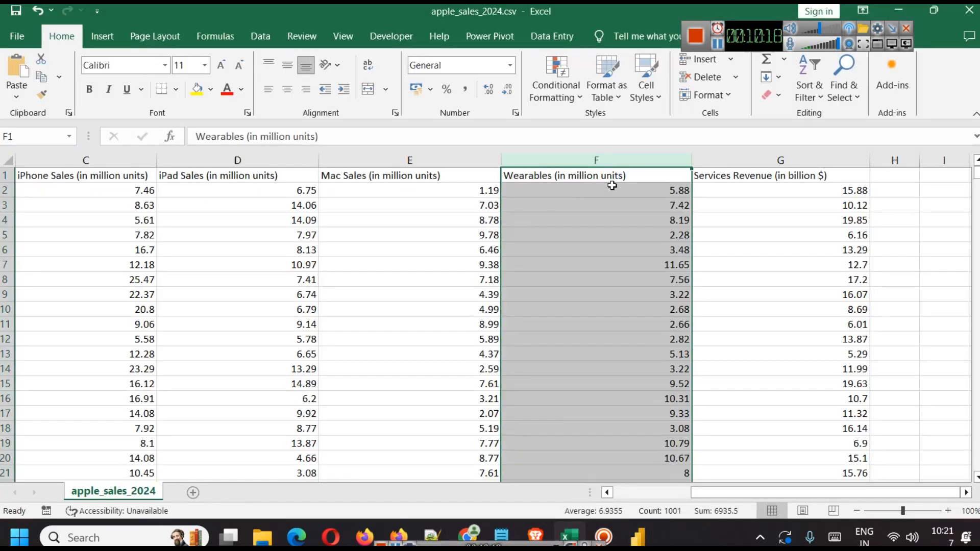
click(751, 176)
double_click(752, 176)
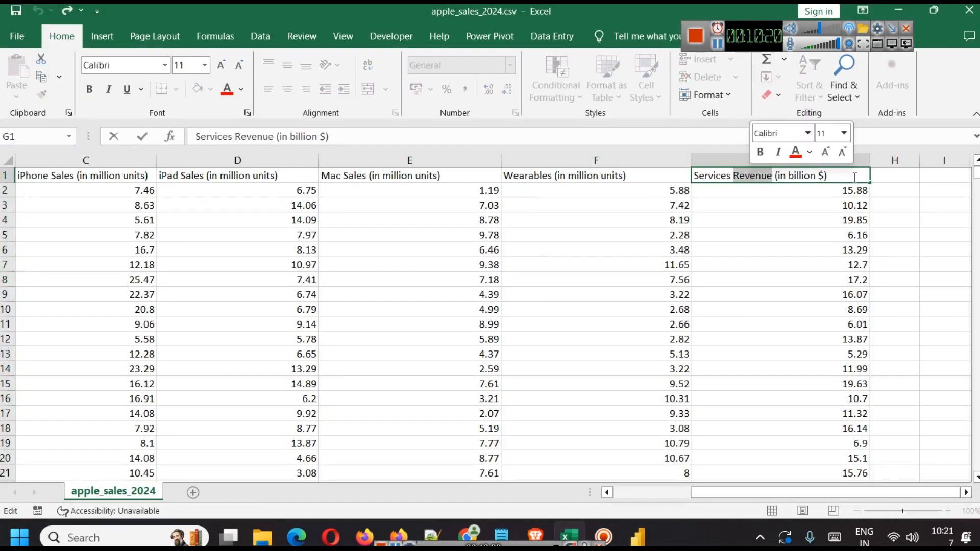
drag(855, 178, 816, 177)
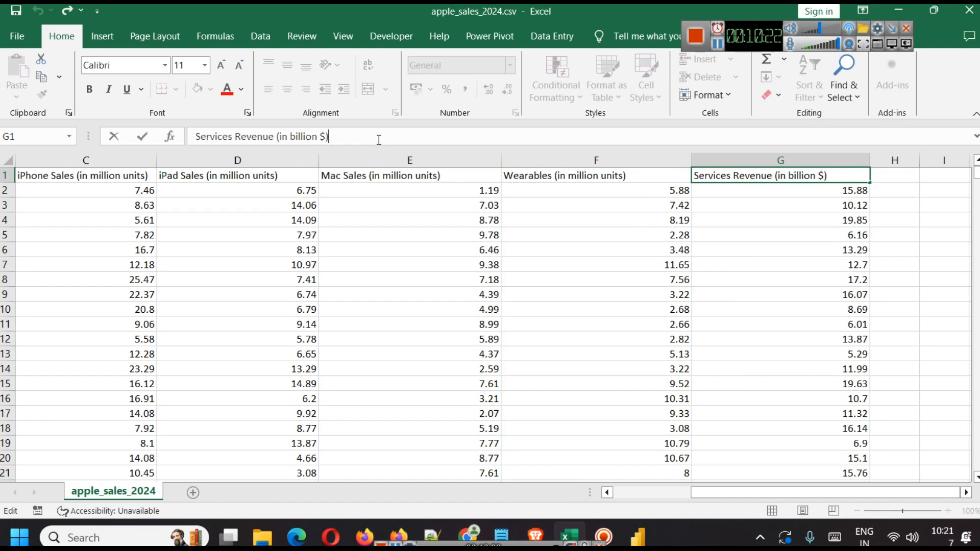
triple_click(379, 139)
key(ctrl+c)
click(641, 531)
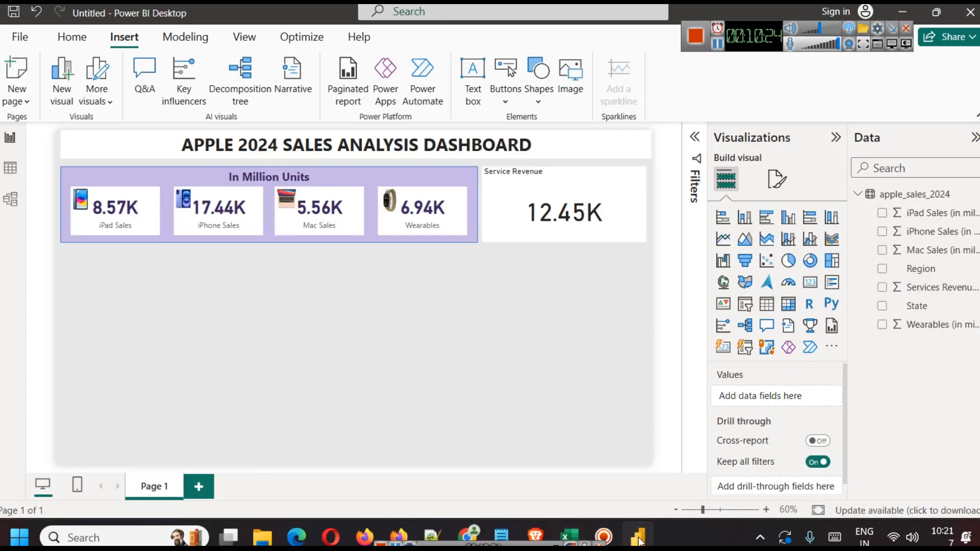
Step: Replace the card's title with the pasted 'Services Revenue (in billion $)'
click(535, 184)
click(778, 179)
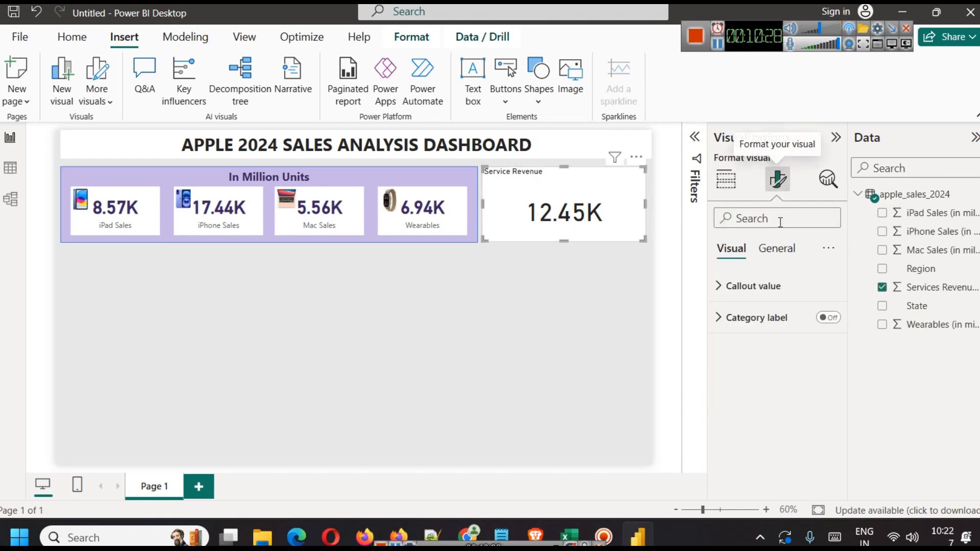
click(777, 248)
click(731, 317)
key(ctrl+a)
key(ctrl+v)
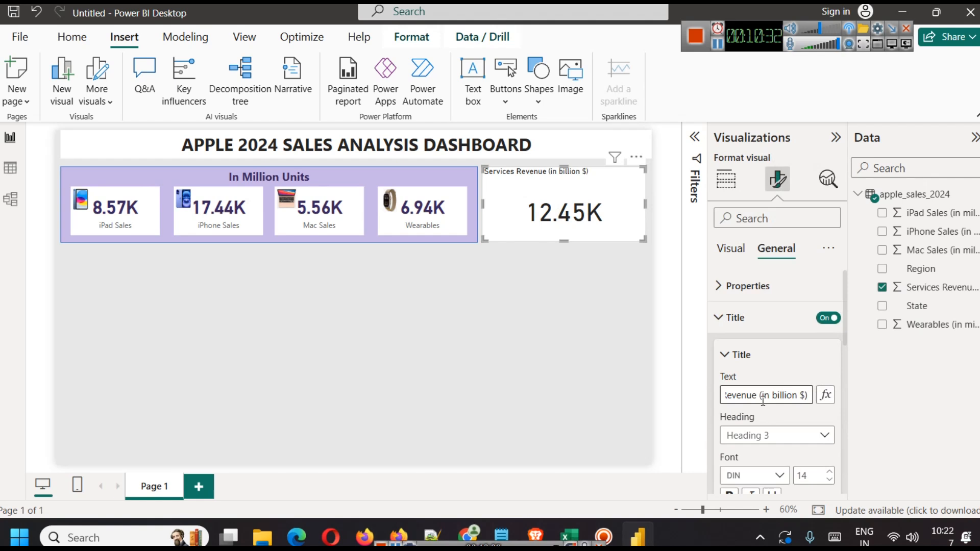
scroll(766, 403, down, 3)
Step: Make the card title bold, centred and dark navy
click(730, 342)
click(750, 467)
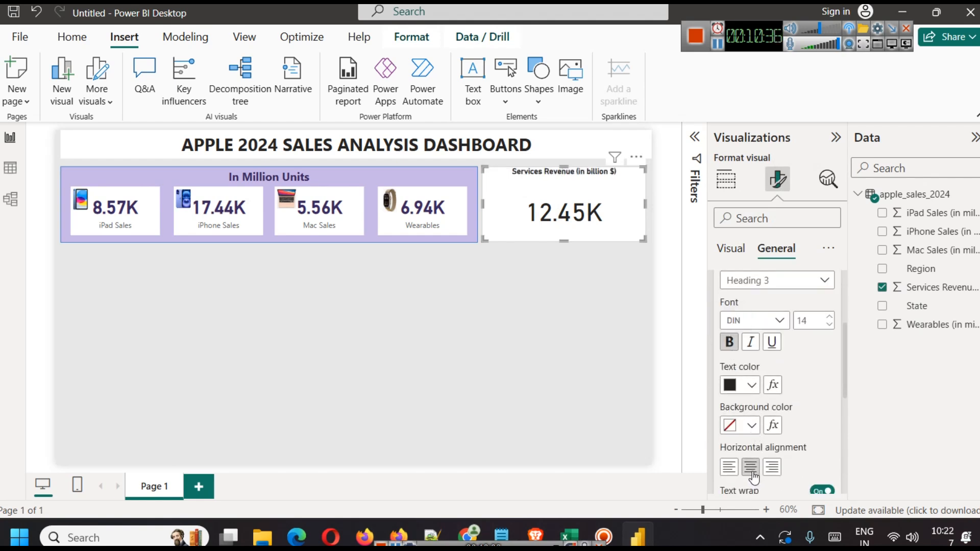
click(751, 387)
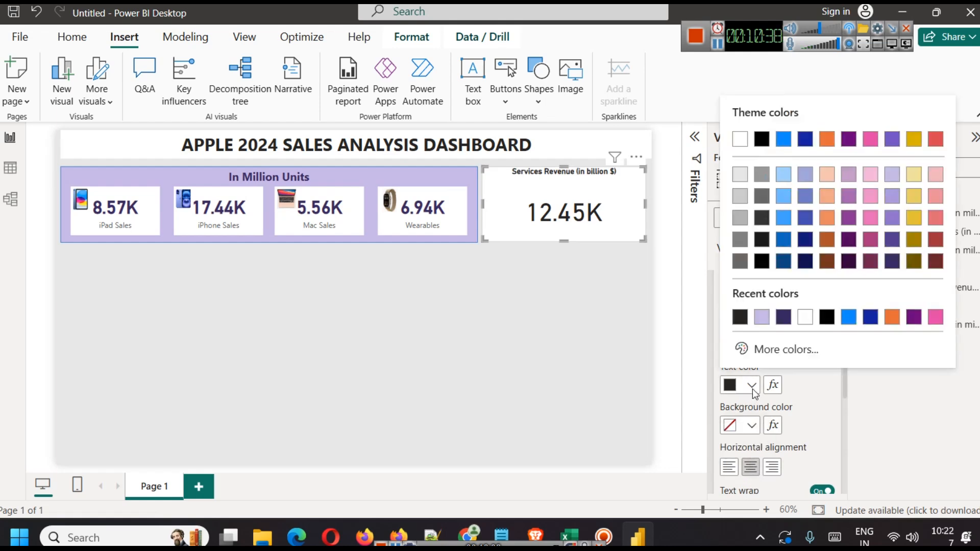
click(784, 321)
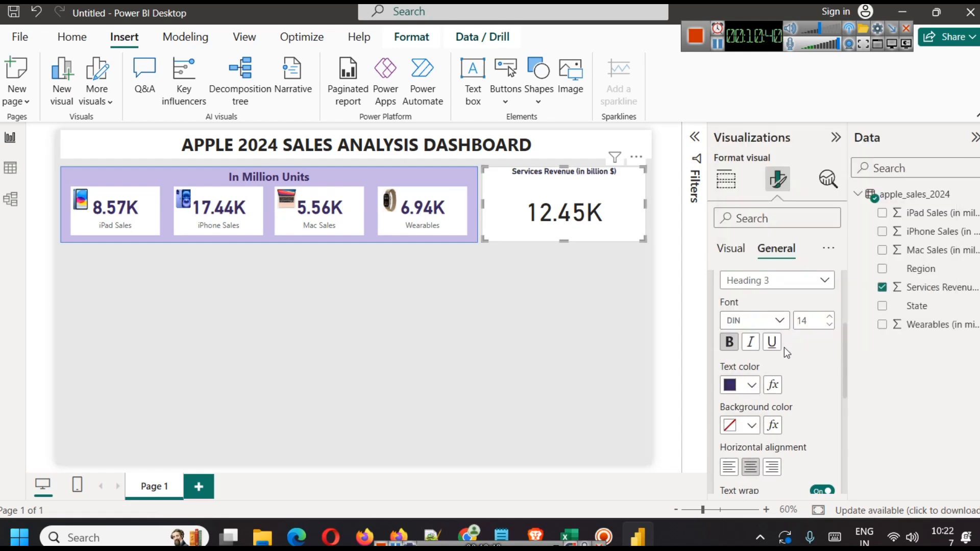
scroll(791, 380, down, 3)
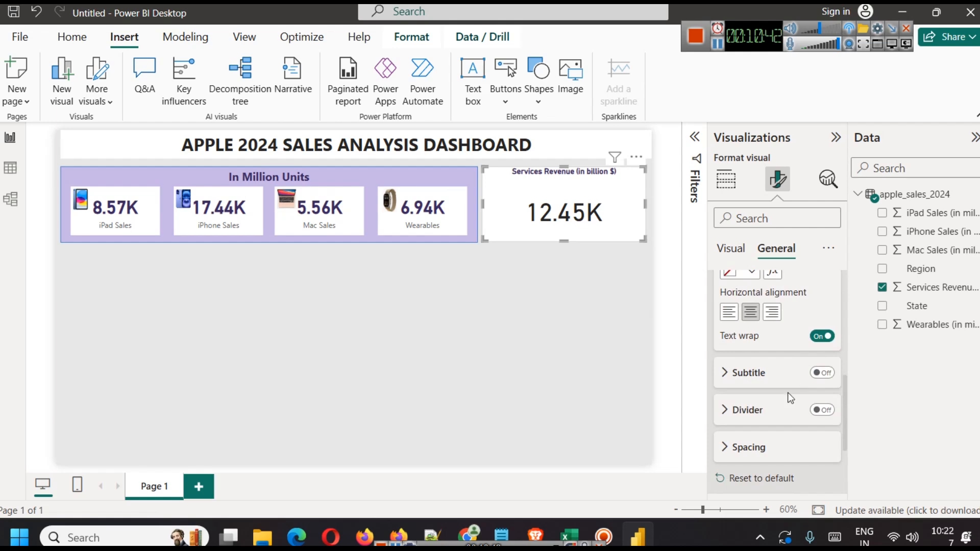
scroll(801, 433, up, 5)
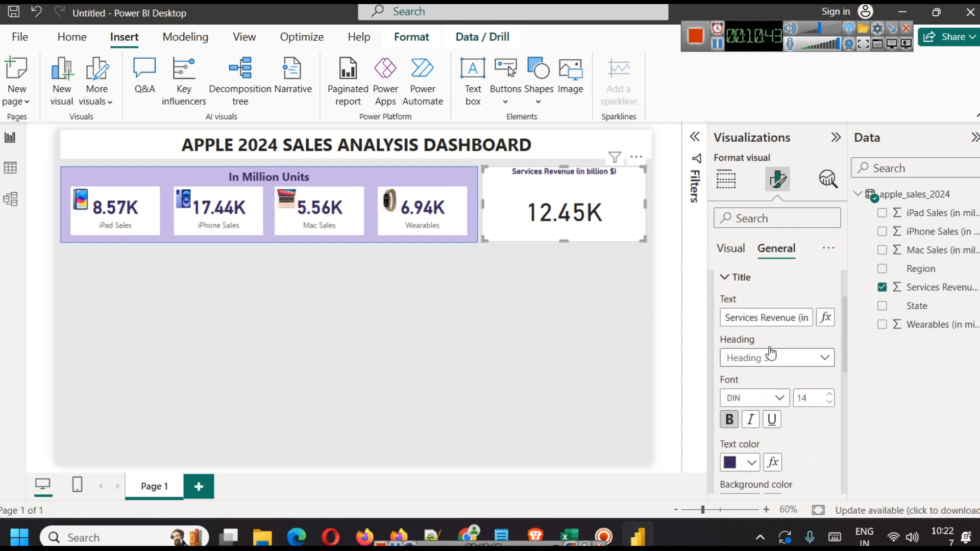
Step: Add a divider under the title and raise its font size to 20
click(718, 44)
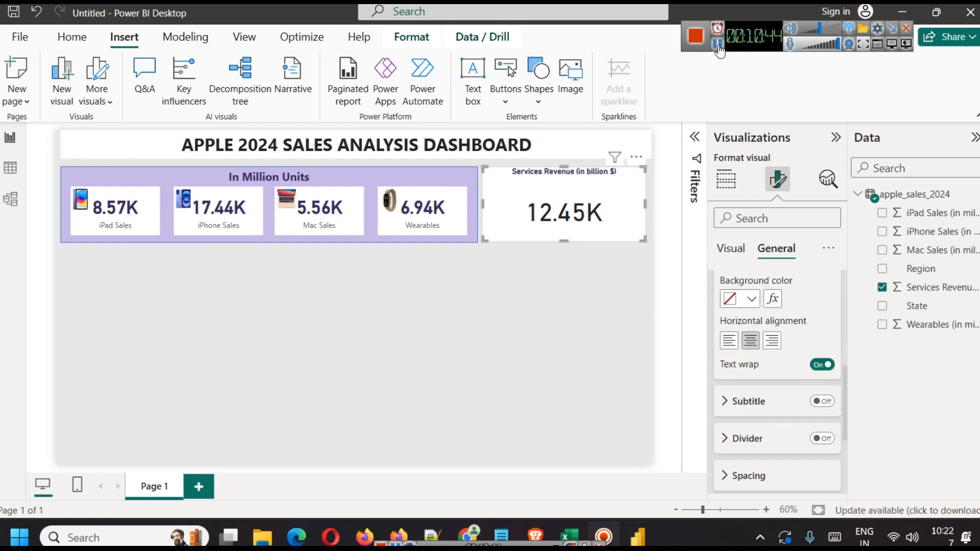
scroll(818, 441, down, 2)
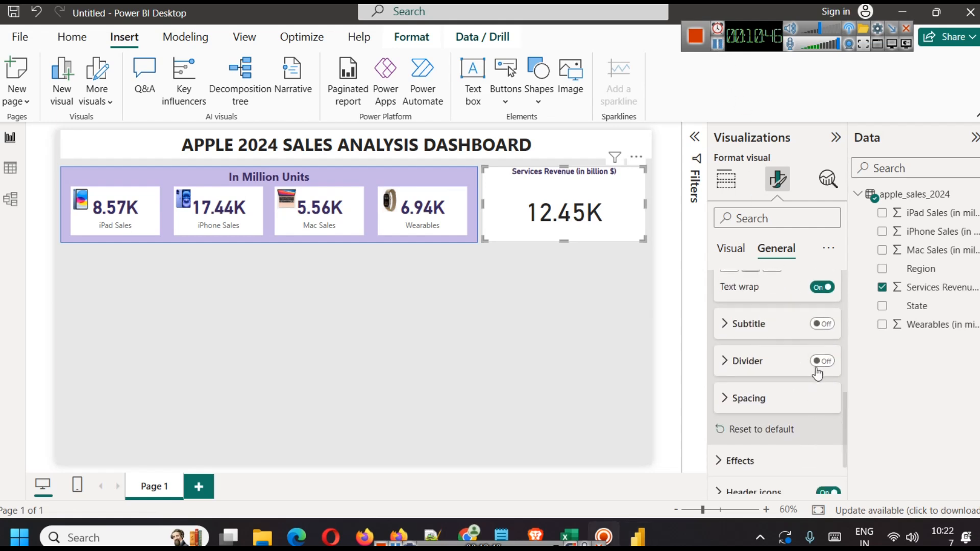
click(821, 362)
scroll(751, 388, up, 5)
click(830, 346)
click(830, 347)
click(830, 346)
click(830, 346)
click(830, 346)
click(830, 346)
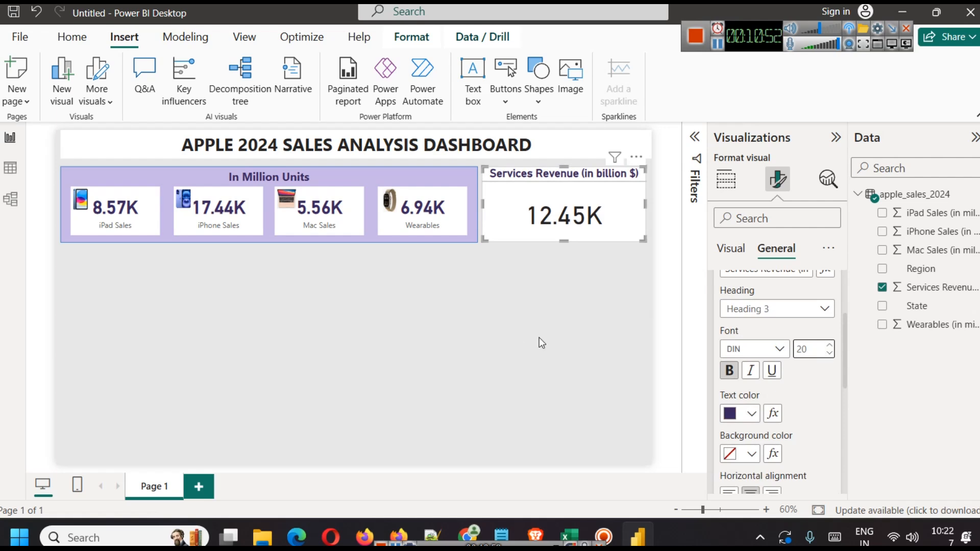
click(572, 324)
click(577, 234)
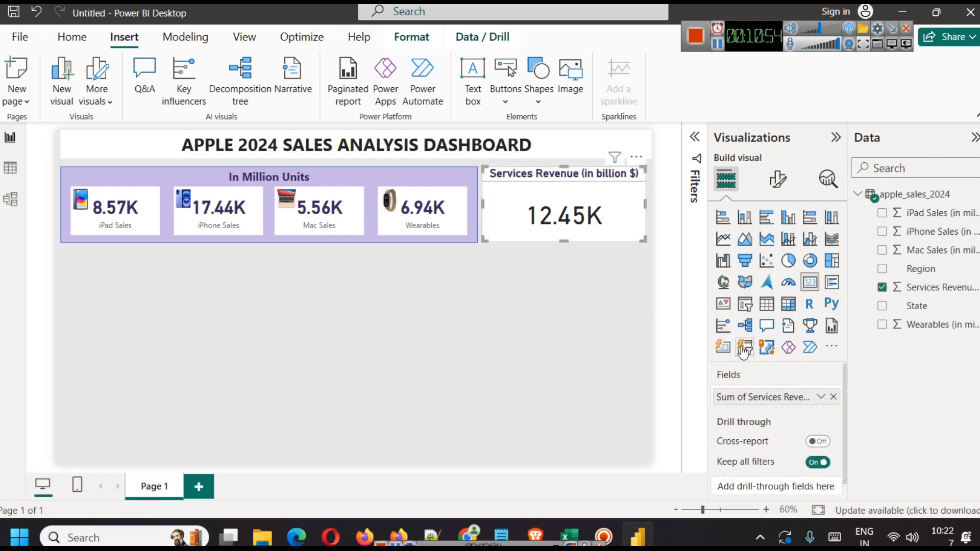
Step: Make the Services Revenue card's 12.45K value dark indigo and give the card a shadow
click(787, 187)
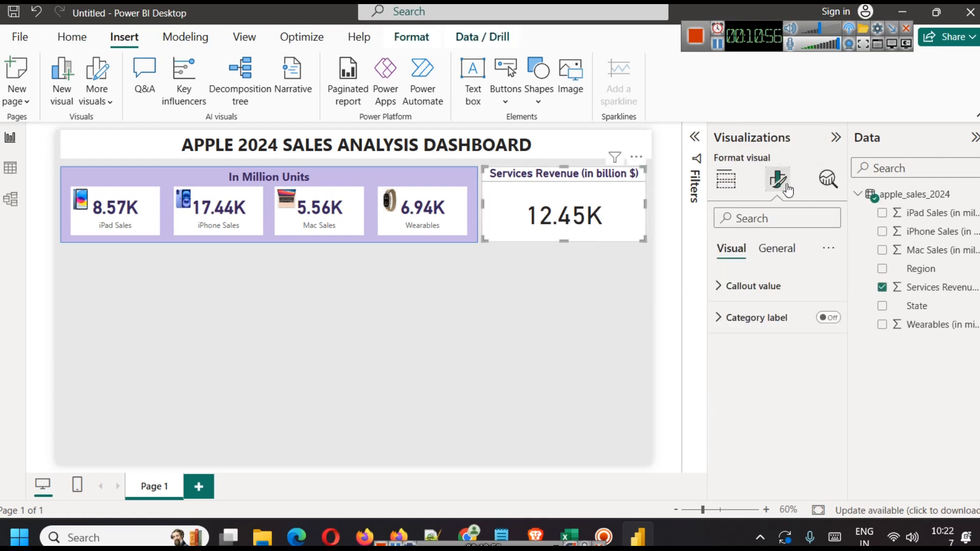
click(770, 287)
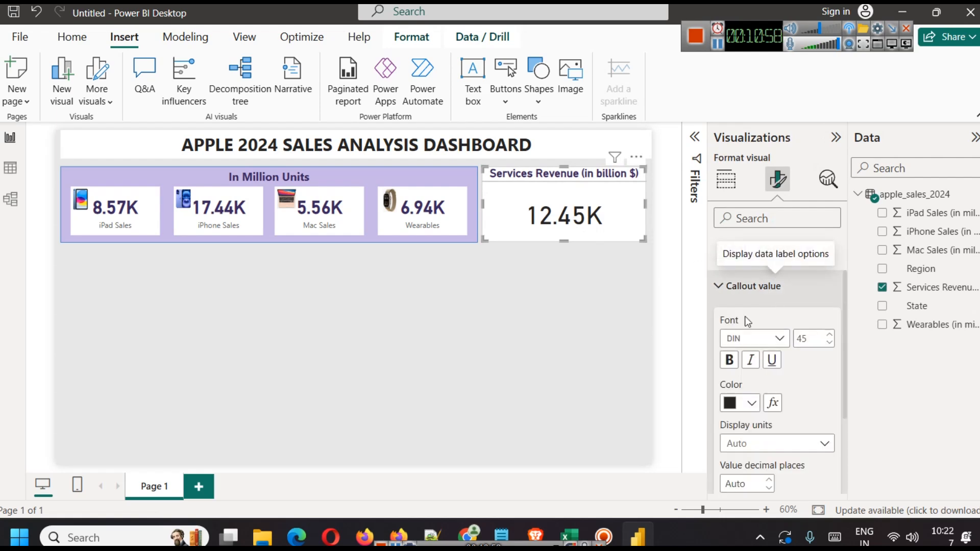
click(751, 403)
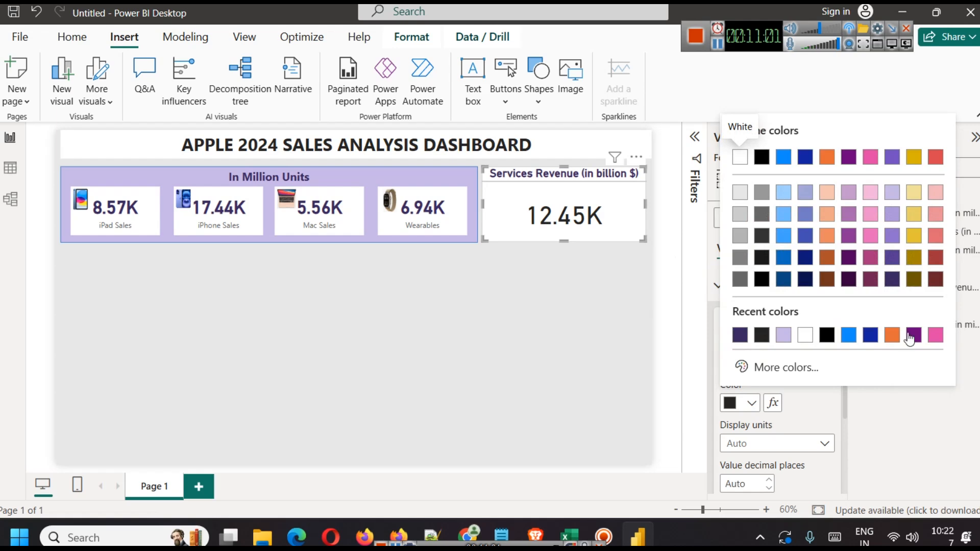
click(892, 257)
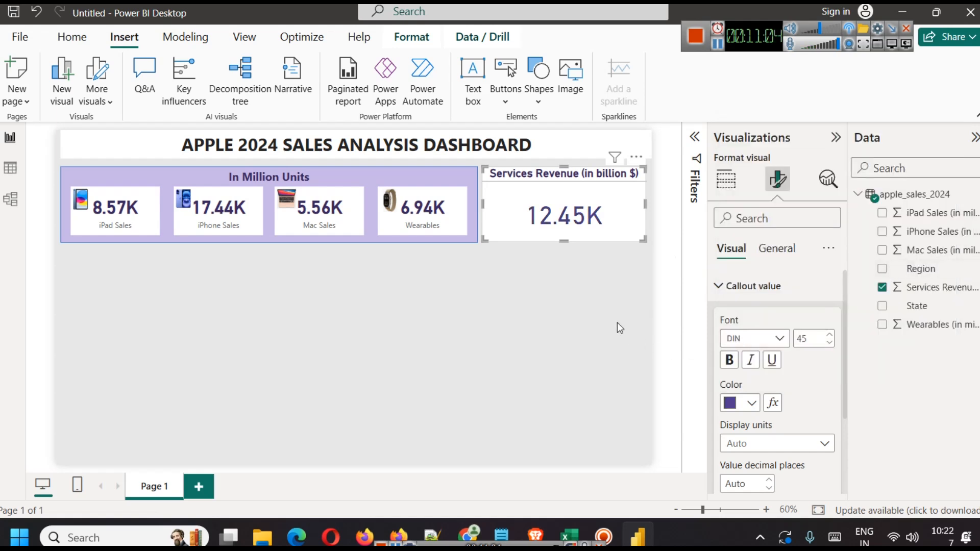
click(776, 249)
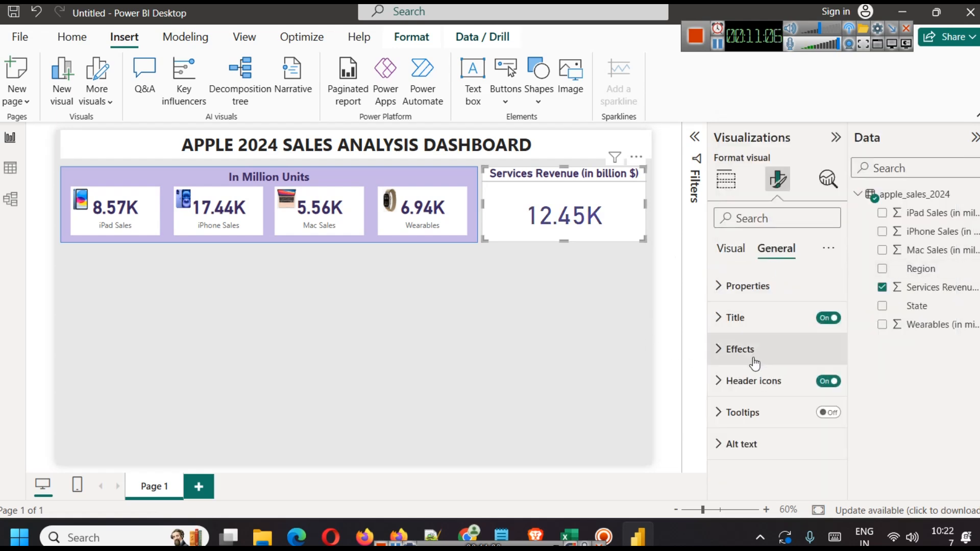
click(754, 363)
scroll(766, 399, down, 4)
click(815, 354)
click(494, 338)
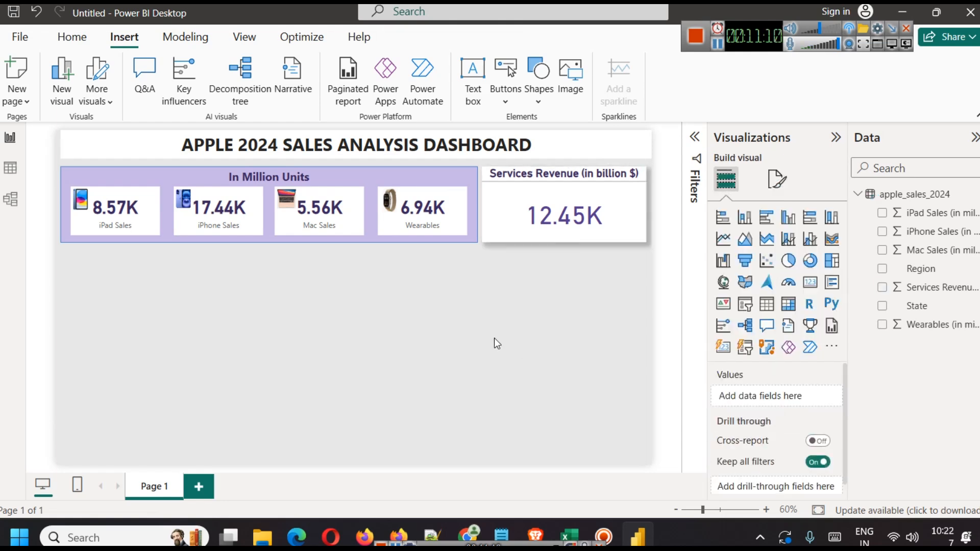
Step: Add a shadow to the purple KPI background shape
click(474, 181)
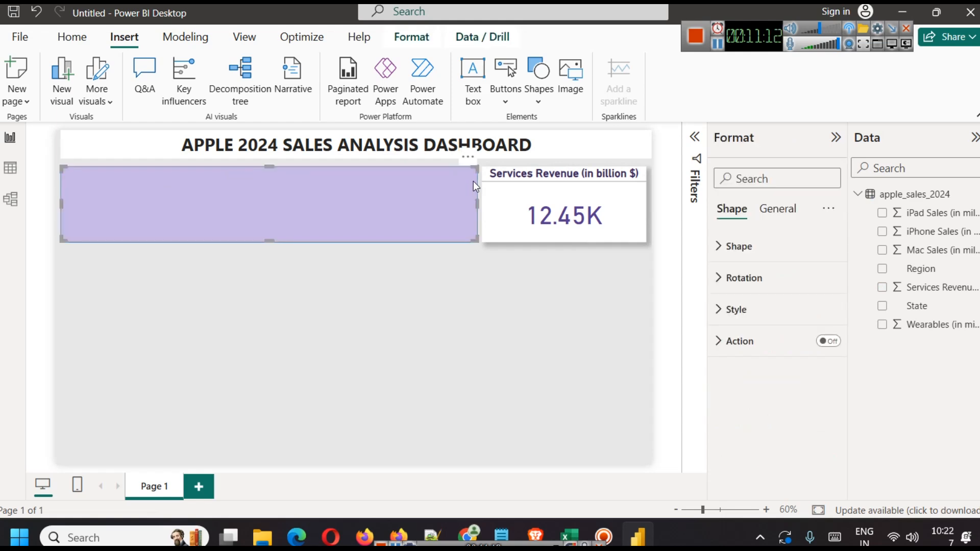
click(771, 312)
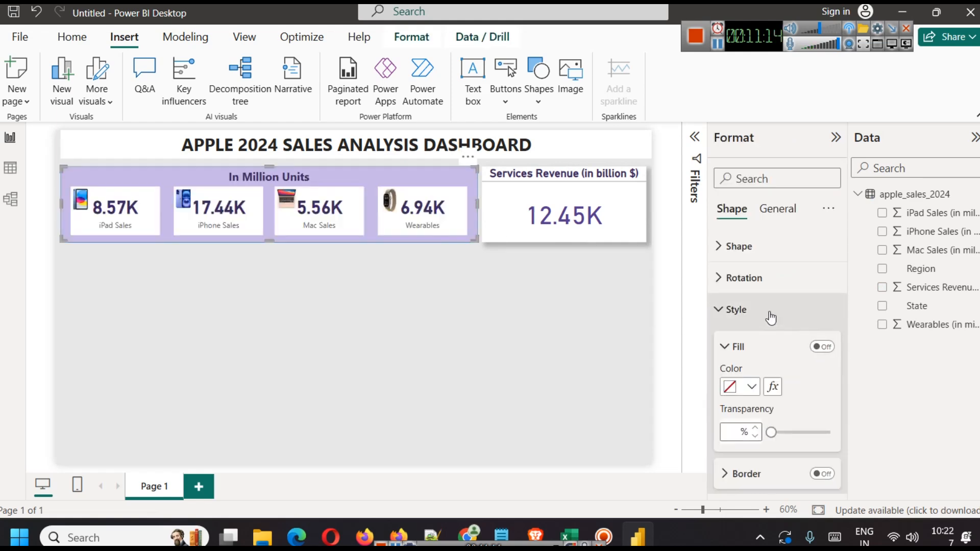
scroll(781, 413, down, 3)
click(822, 394)
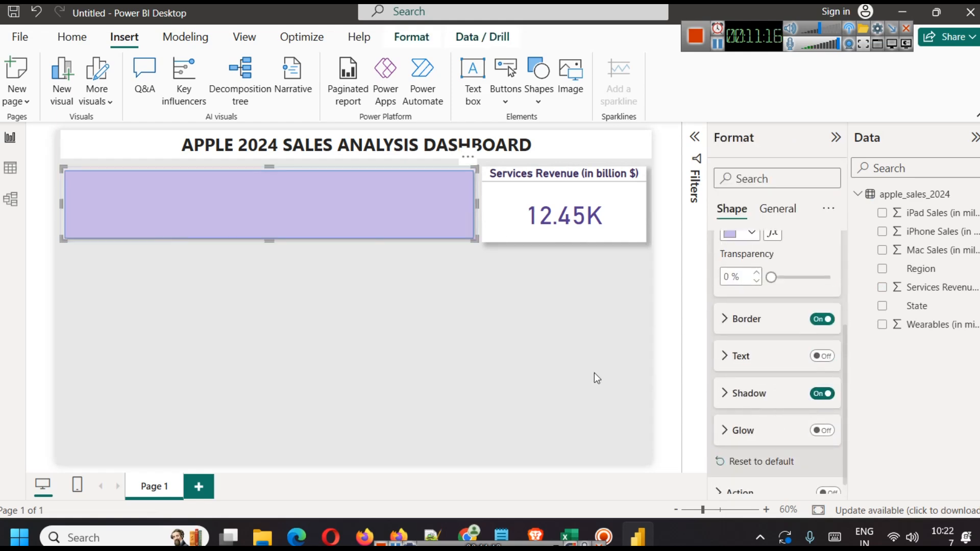
click(478, 373)
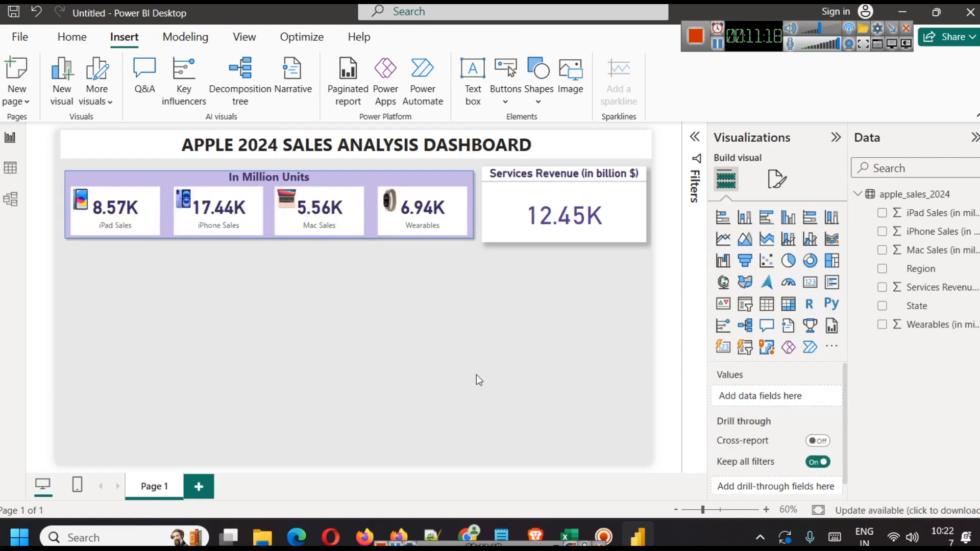
Step: Resize the Services Revenue card so its top and bottom edges line up with the Million Units panel
click(533, 252)
drag(534, 251, 526, 204)
click(572, 313)
click(560, 300)
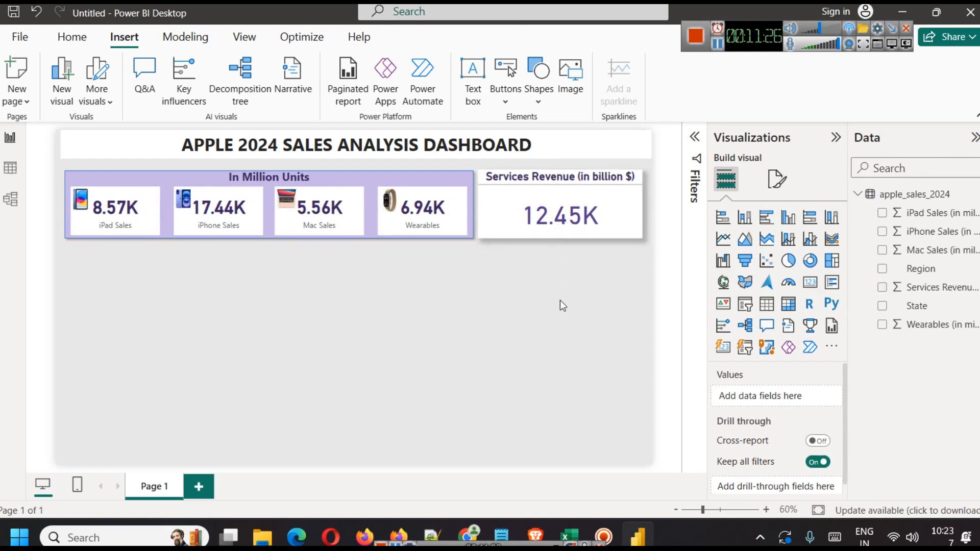
click(542, 233)
drag(557, 237, 559, 234)
mouse_move(563, 171)
mouse_down()
mouse_move(569, 184)
mouse_move(563, 166)
mouse_up()
drag(581, 222, 580, 226)
click(583, 301)
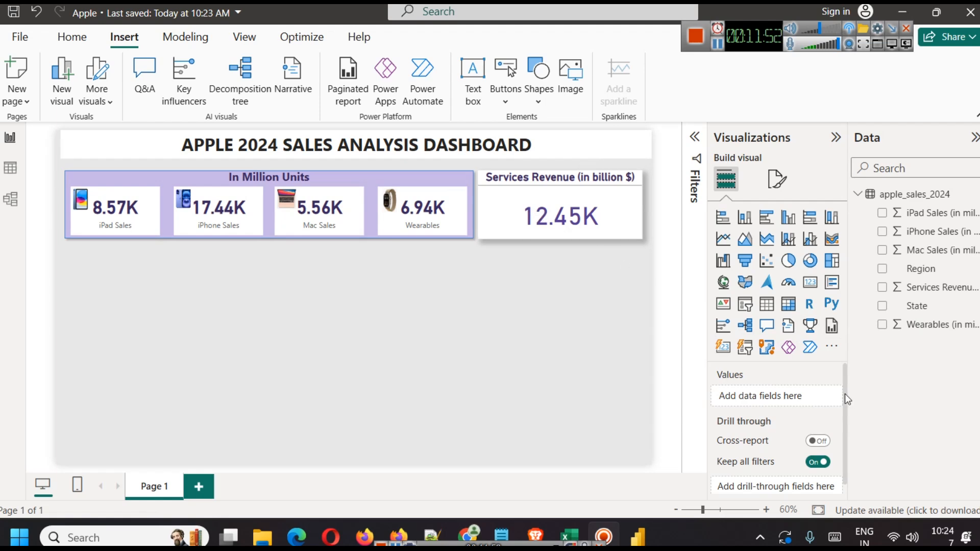
Step: Insert a stacked column chart and size it just below the KPI cards
click(754, 223)
drag(270, 294, 265, 286)
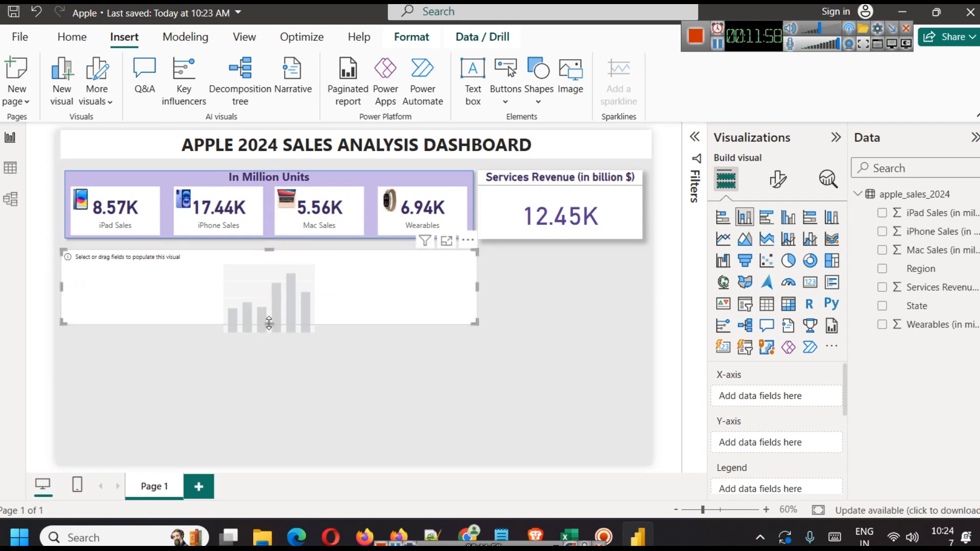
drag(269, 323, 268, 339)
click(528, 333)
click(456, 302)
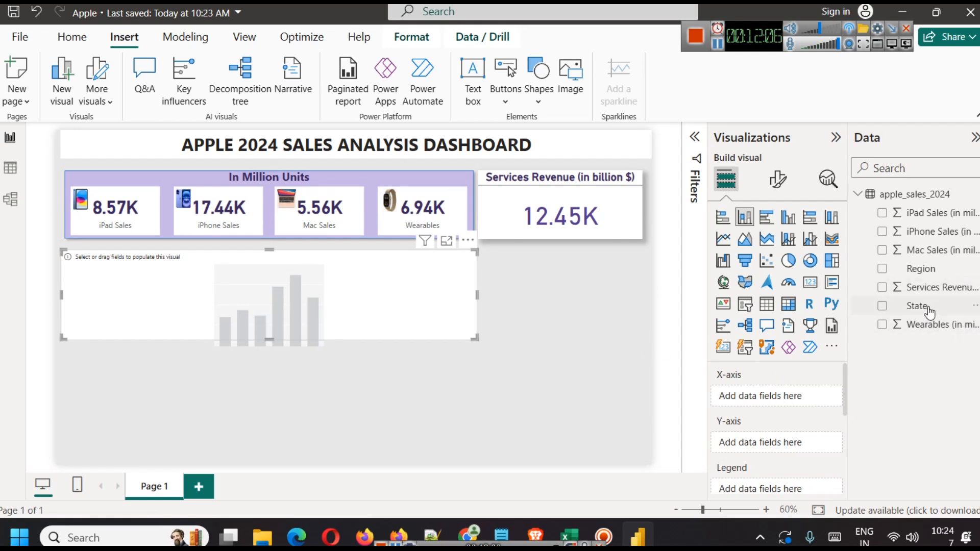
Step: Plot iPad Sales and iPhone Sales by Region, switching to a clustered column chart
drag(930, 310, 788, 397)
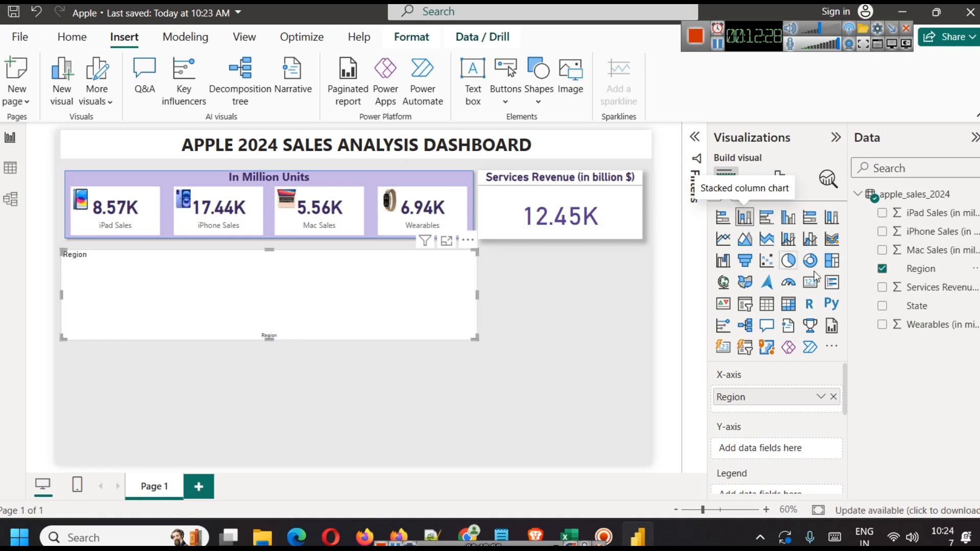
drag(925, 214, 771, 450)
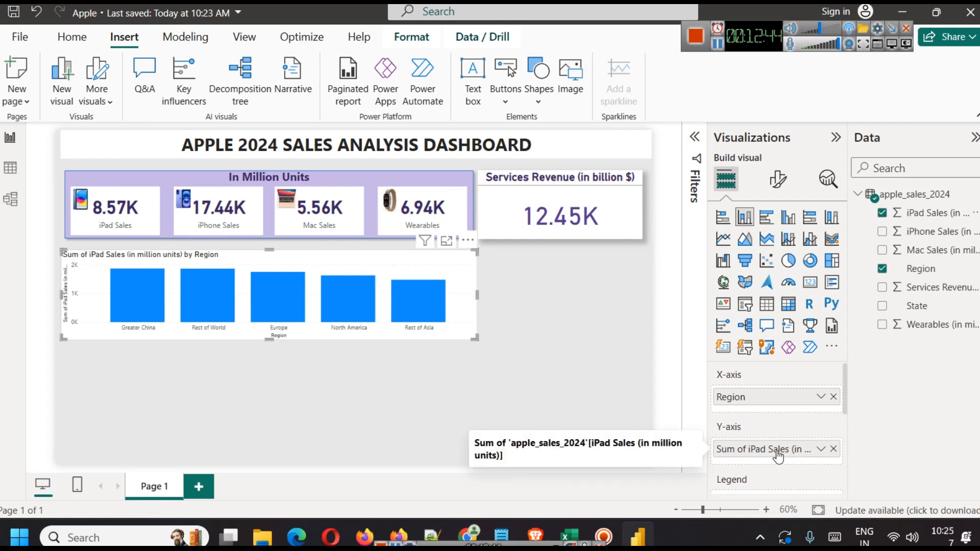
drag(932, 232, 799, 459)
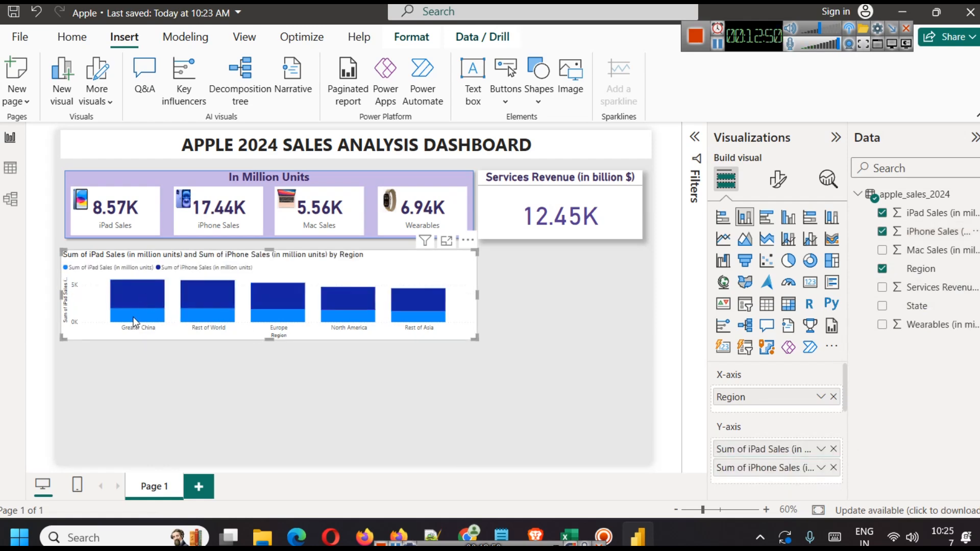
mouse_move(133, 317)
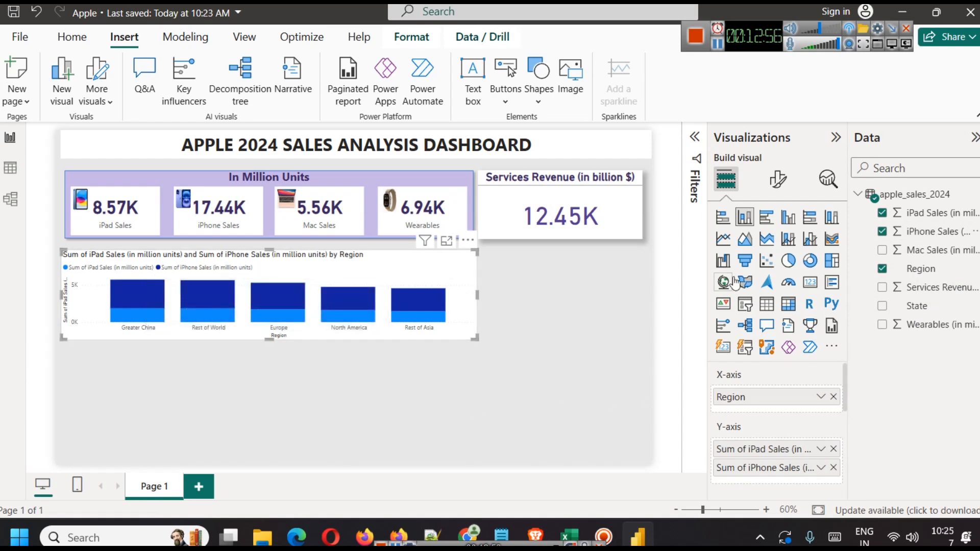
click(790, 219)
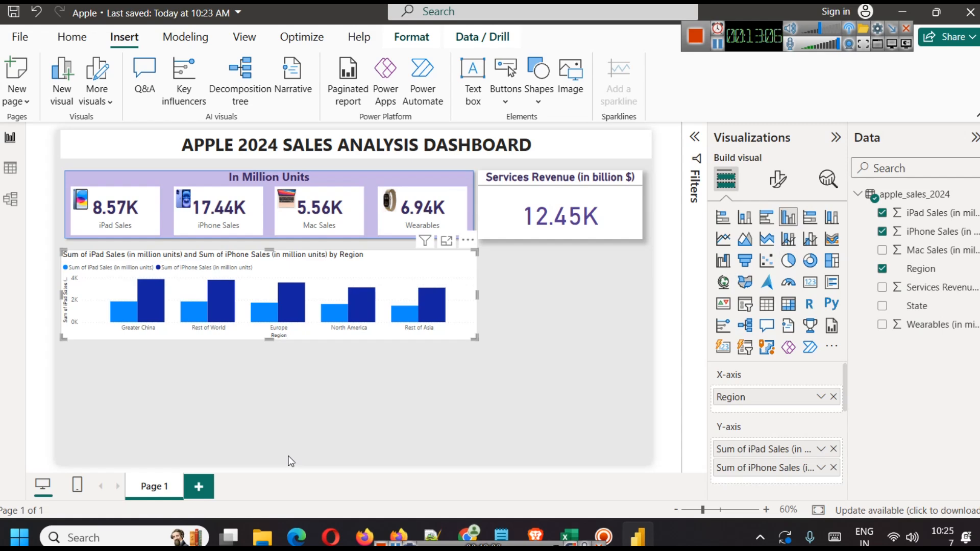
Step: Resize and align the region chart to the guides beneath the cards
drag(271, 339, 270, 351)
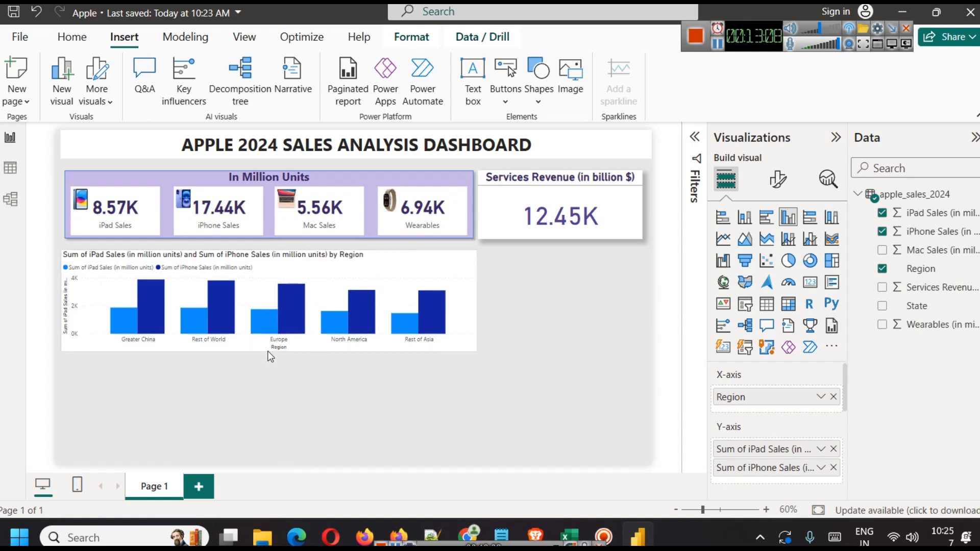
click(310, 393)
click(378, 265)
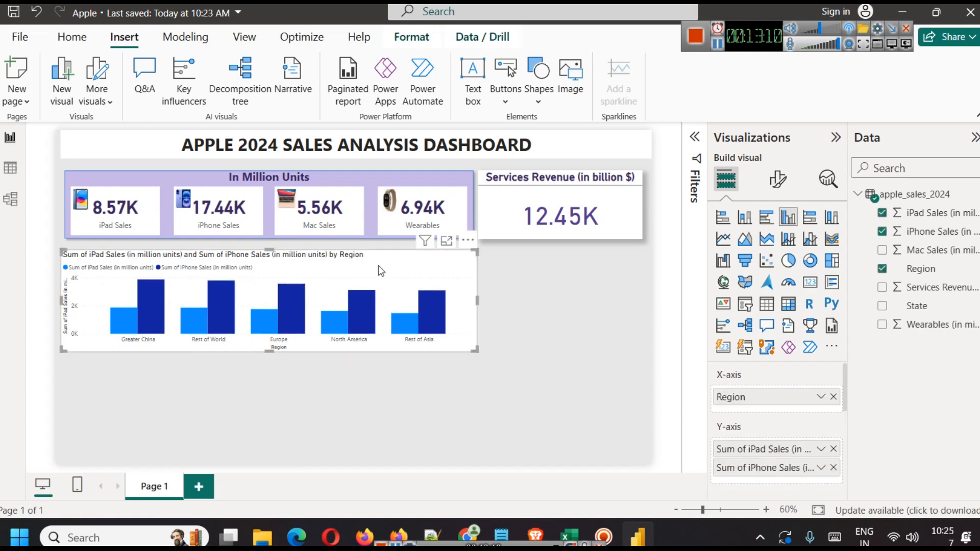
drag(387, 263, 394, 259)
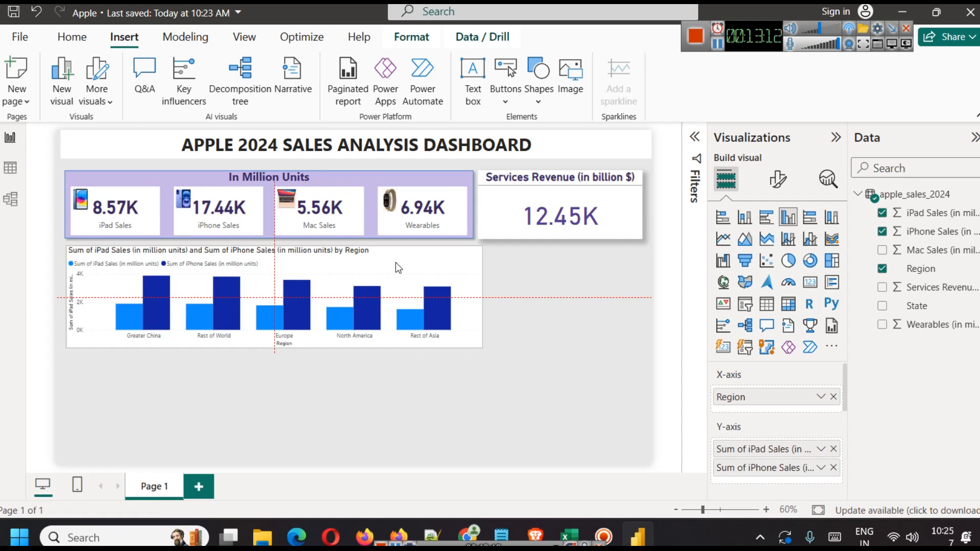
drag(482, 296, 473, 295)
click(510, 350)
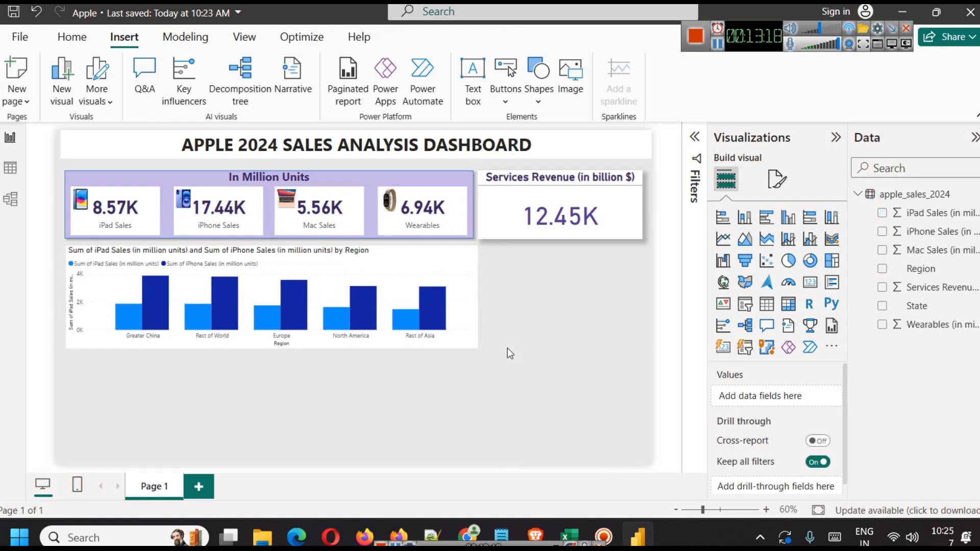
Step: Turn on a shadow for the region chart
click(464, 274)
click(777, 179)
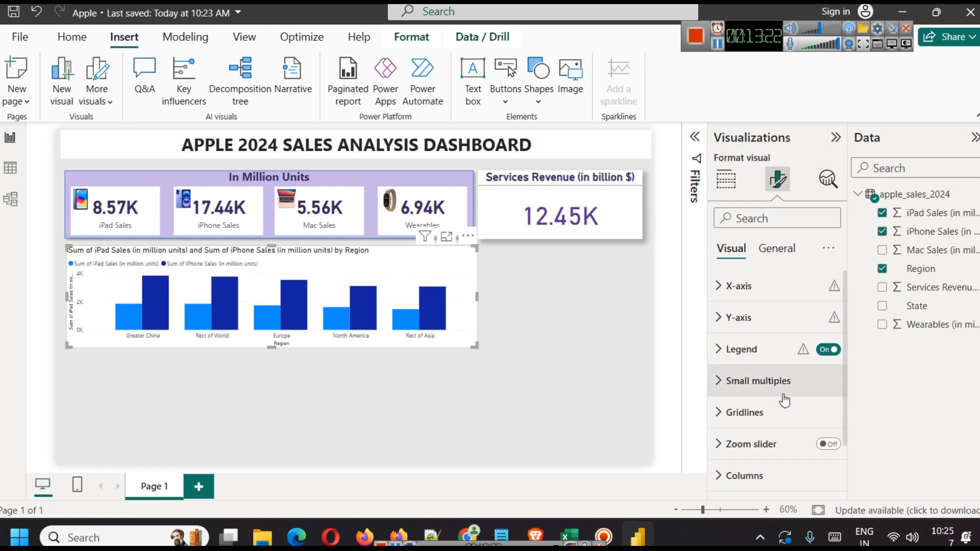
click(786, 249)
click(766, 350)
scroll(779, 403, down, 3)
click(822, 397)
click(514, 404)
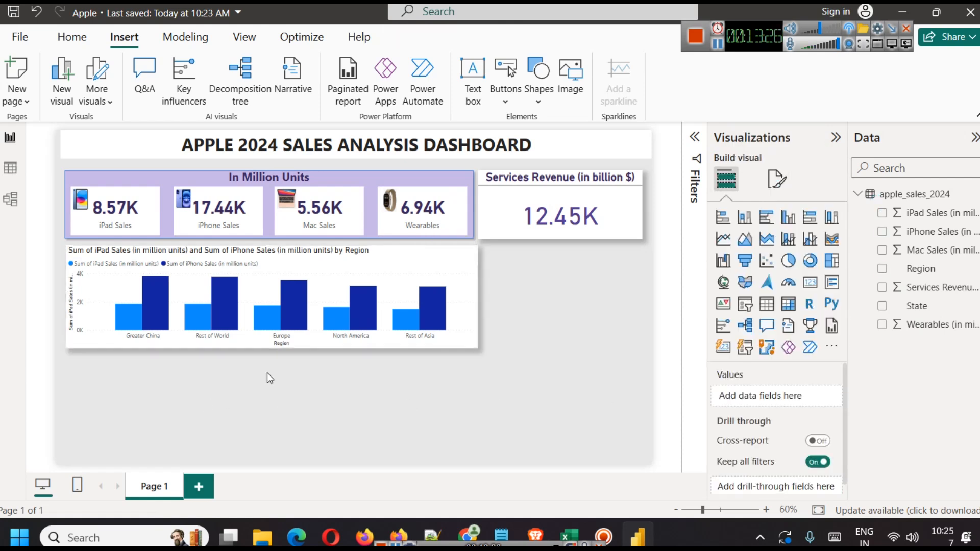
click(314, 284)
scroll(799, 430, down, 3)
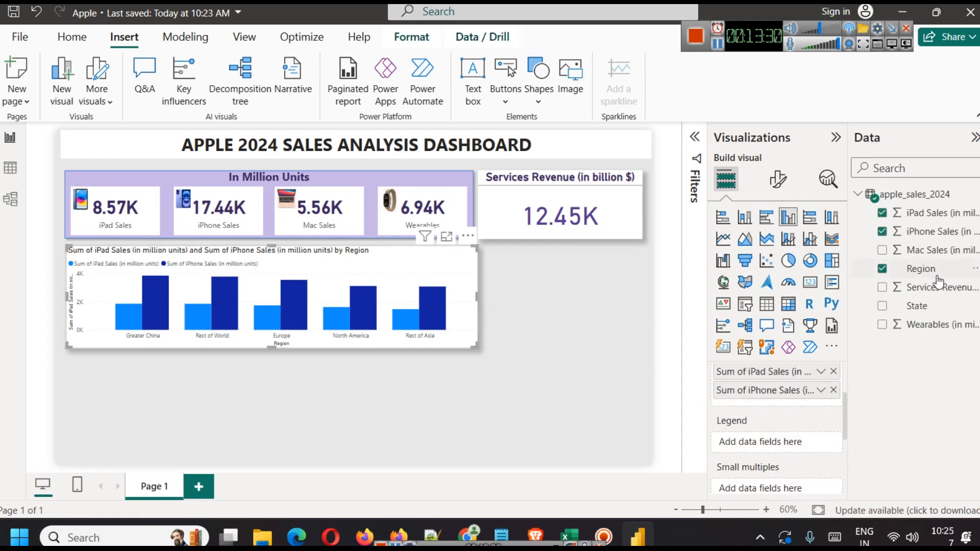
Step: Add Mac Sales and Wearables to the region chart's values
drag(930, 253, 797, 401)
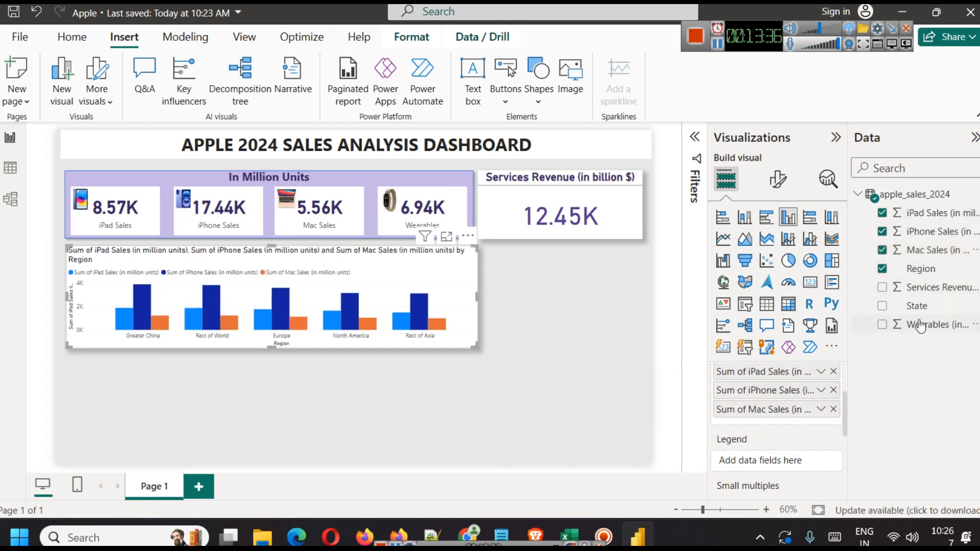
drag(935, 327, 785, 416)
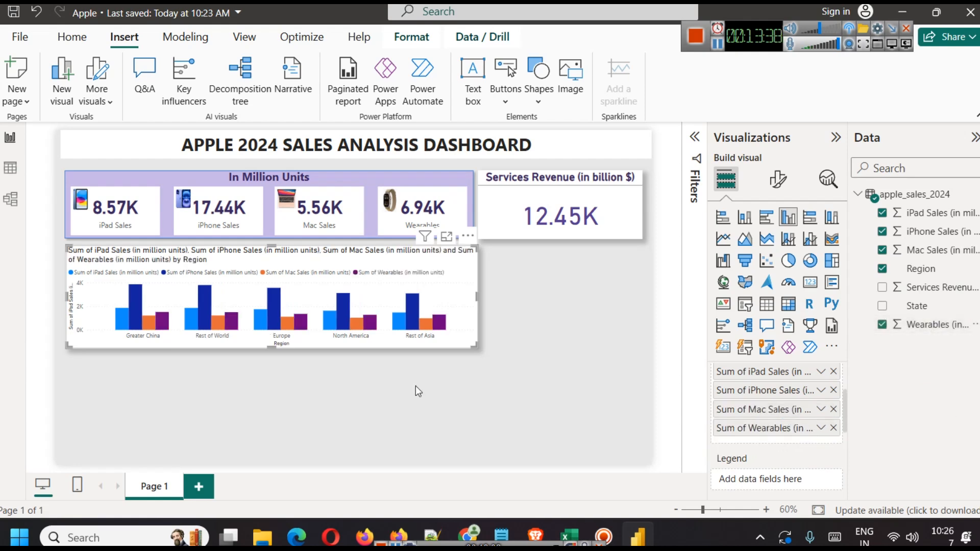
click(416, 386)
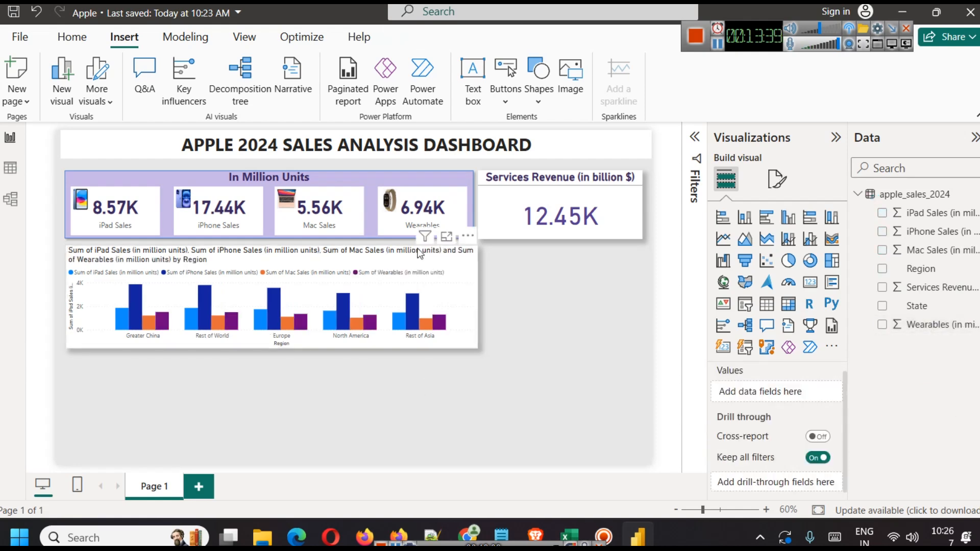
Step: View the region chart in Focus mode to inspect its tooltips, then return to the report
click(446, 236)
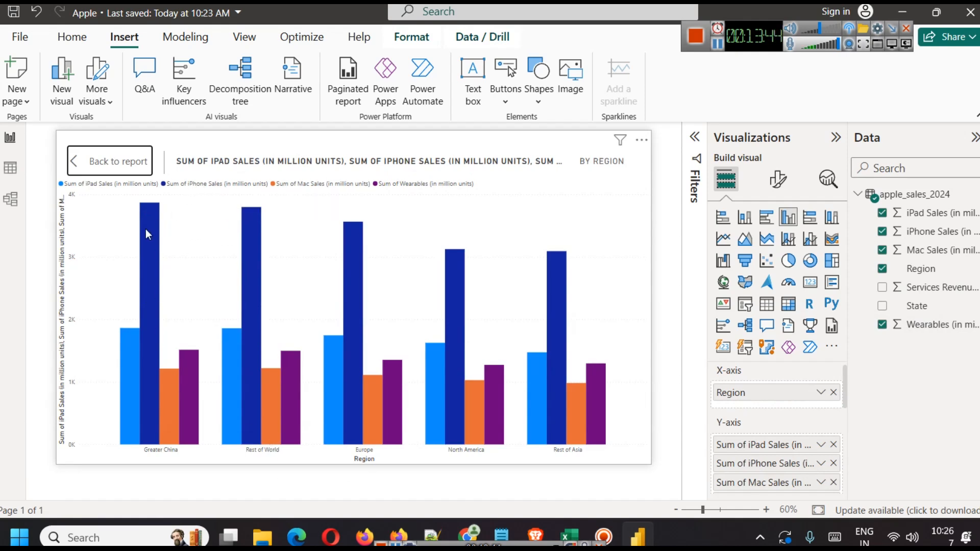
mouse_move(146, 234)
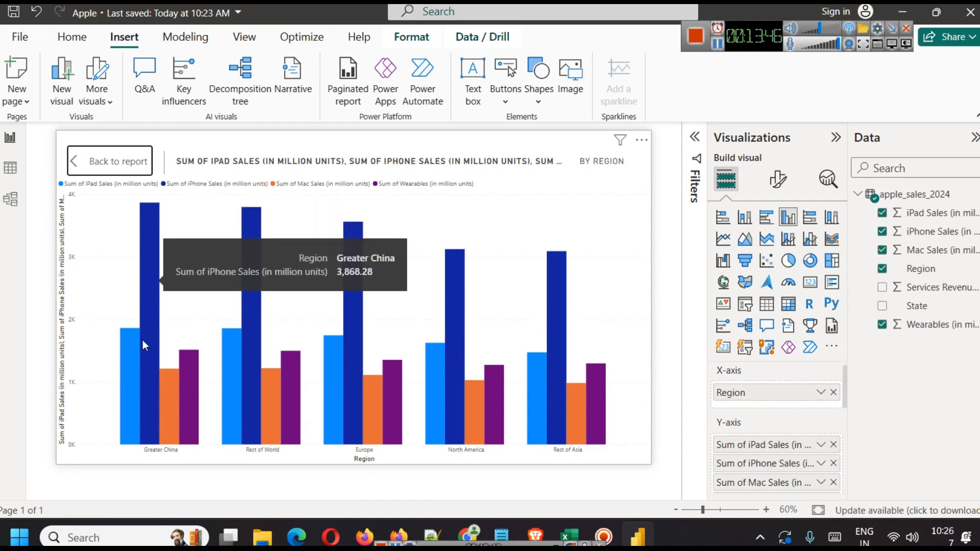
mouse_move(261, 214)
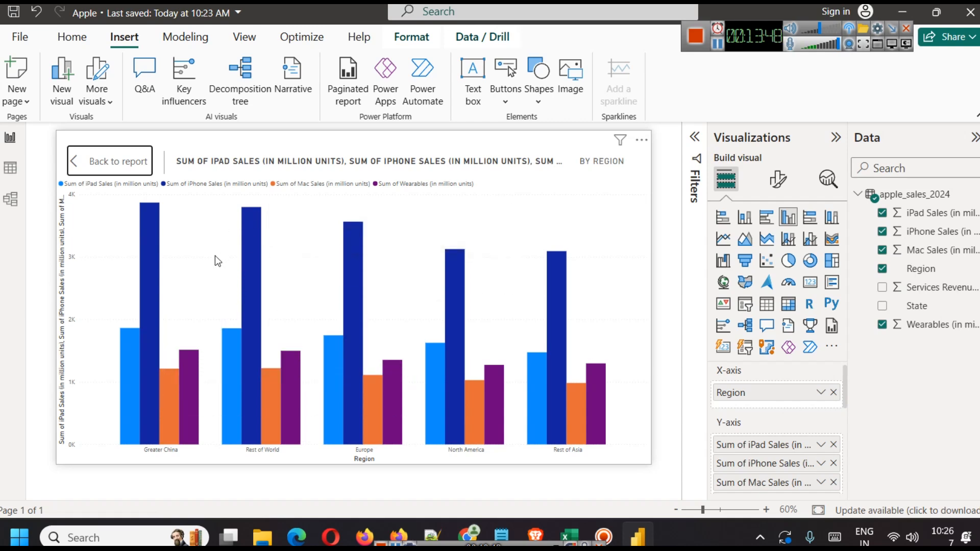
mouse_move(137, 343)
click(92, 161)
click(410, 376)
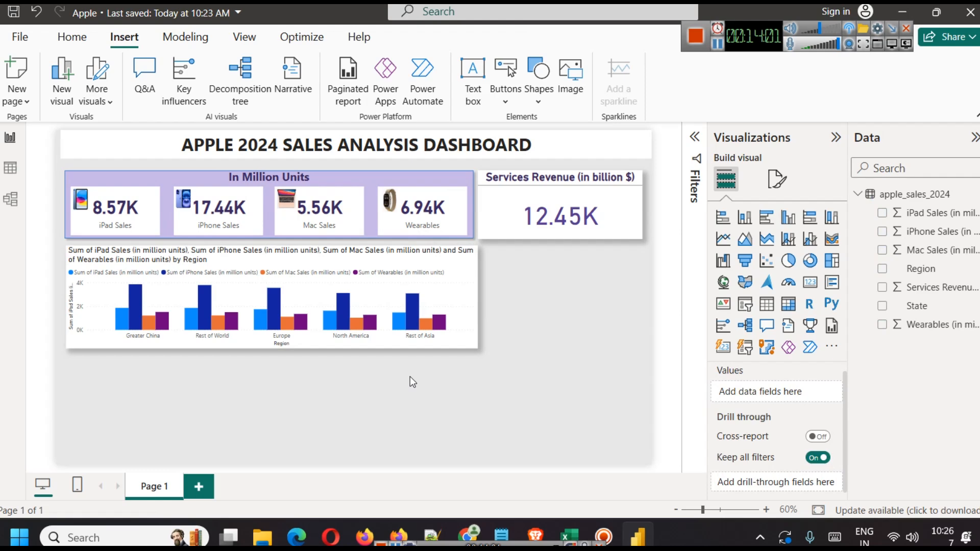
Step: Test highlighting the Wearables and iPhone series and filtering to Rest of World, then clear it
click(367, 269)
click(209, 271)
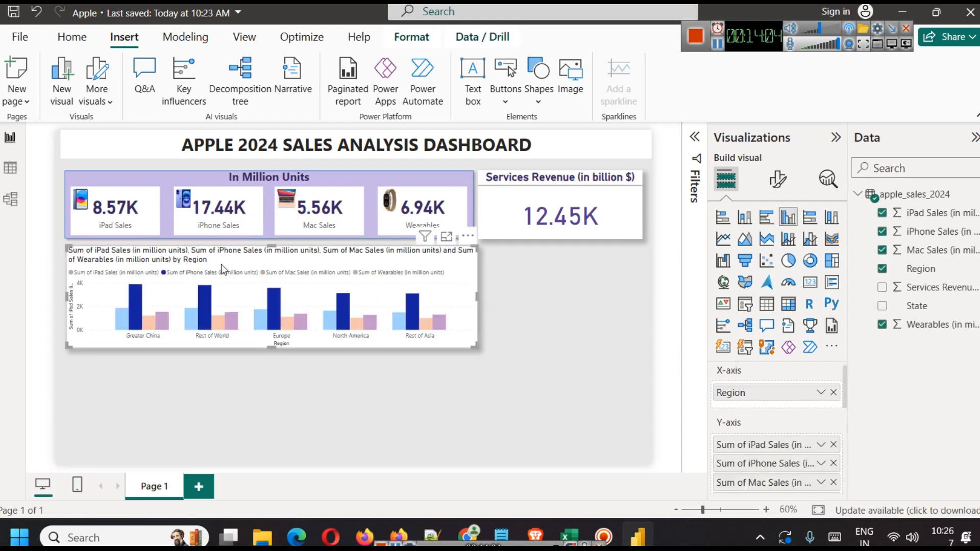
click(210, 307)
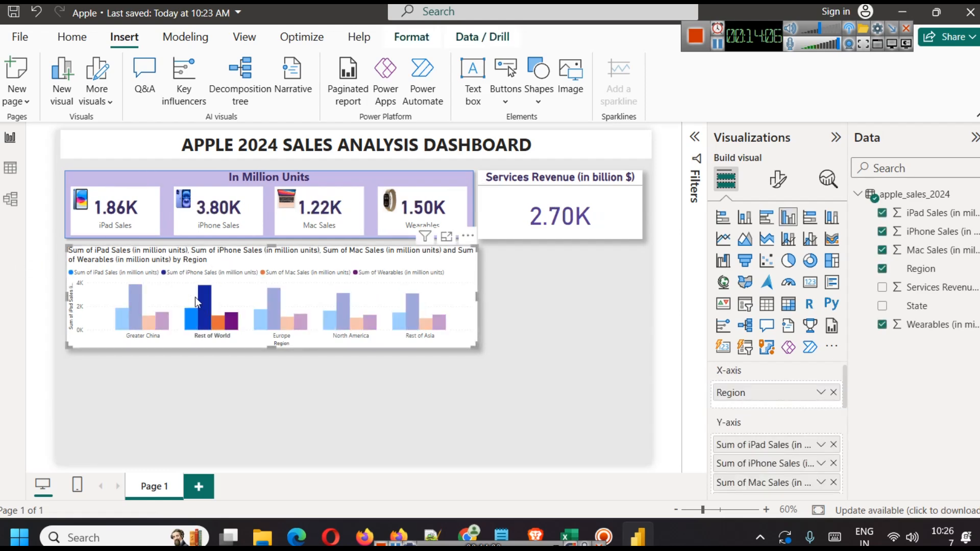
click(202, 302)
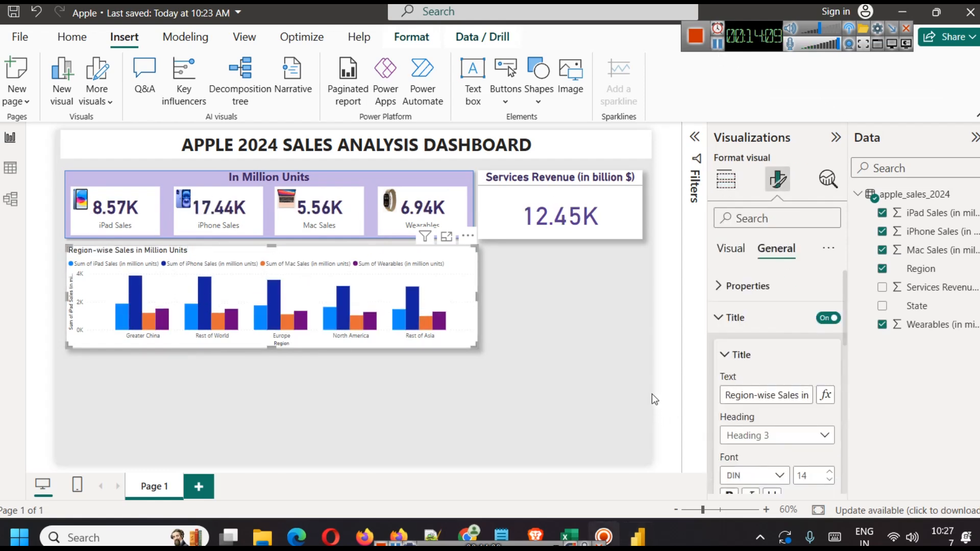
click(651, 393)
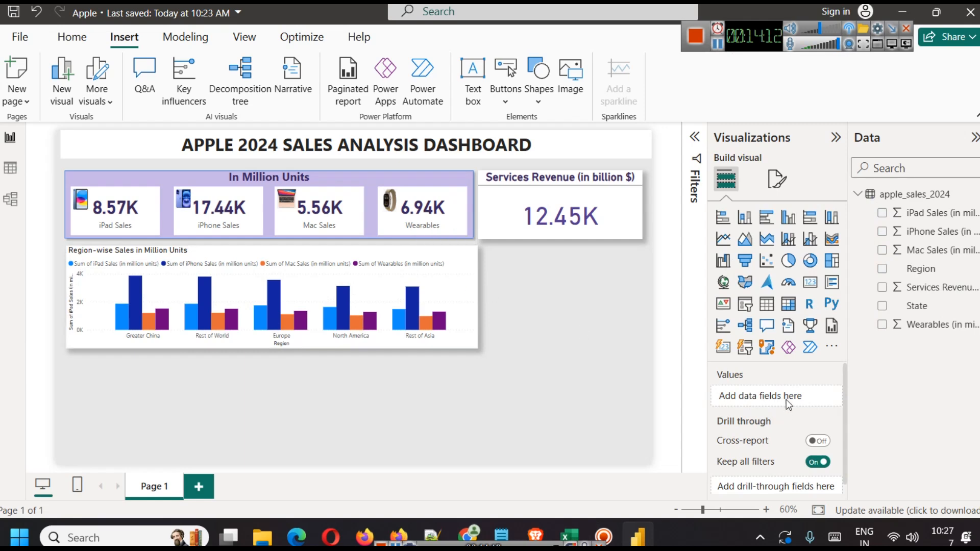
Step: Center the region chart's title
click(372, 255)
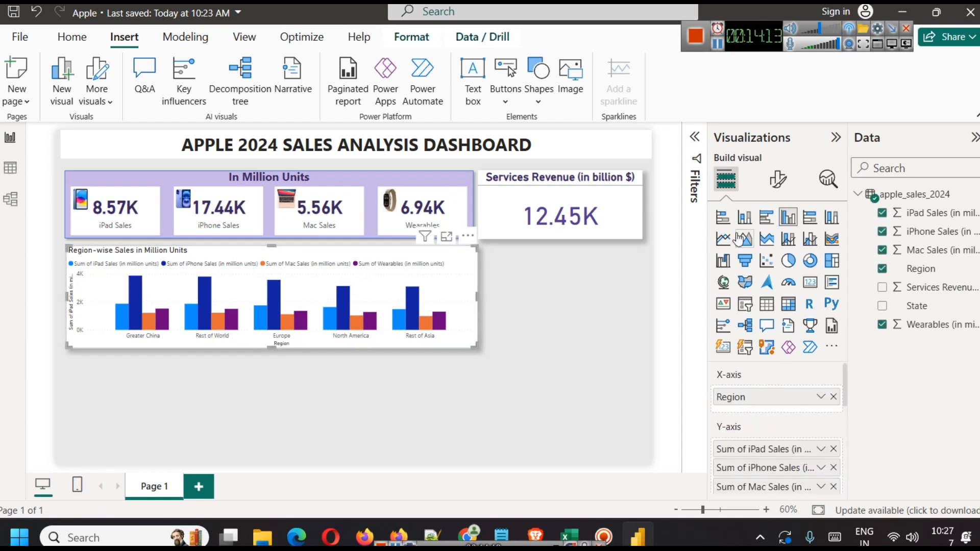
click(777, 179)
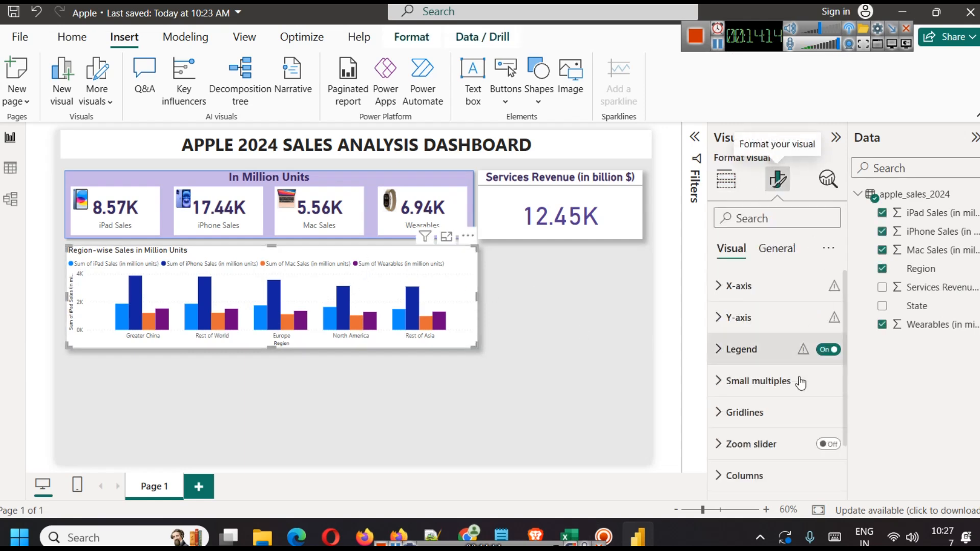
click(776, 252)
click(773, 327)
scroll(783, 359, down, 5)
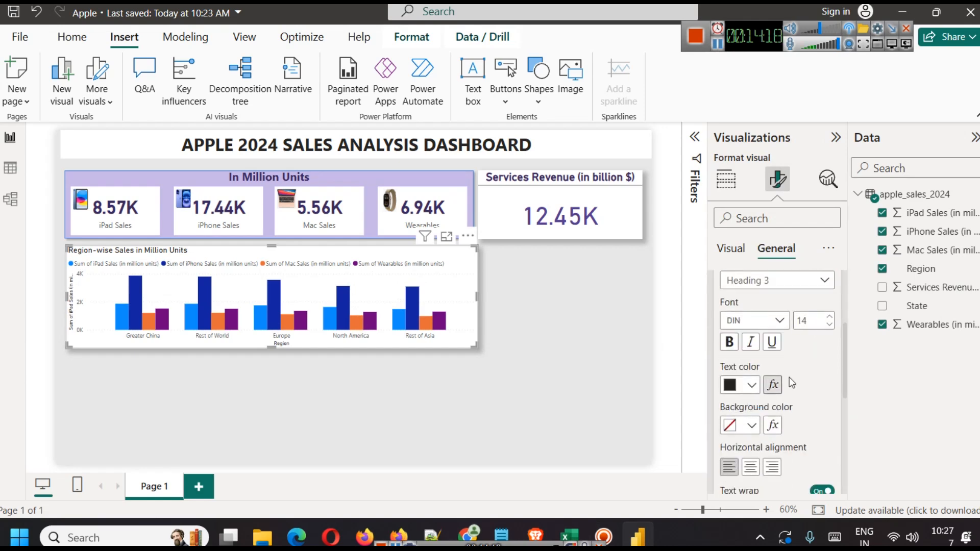
click(751, 390)
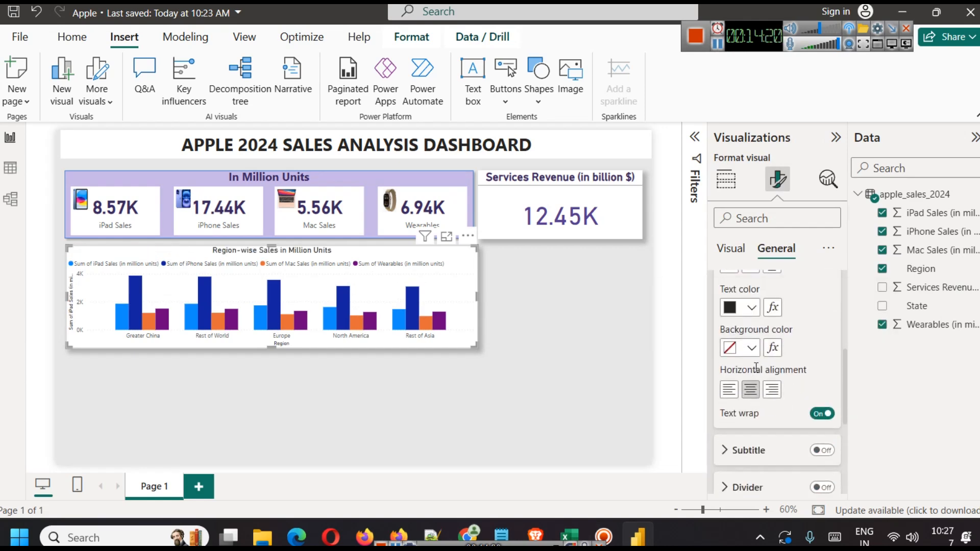
scroll(740, 357, up, 3)
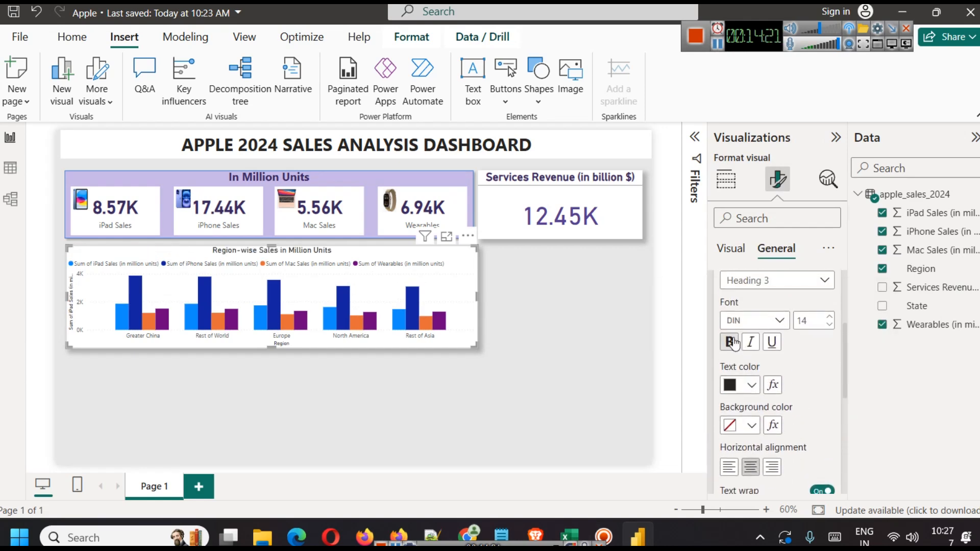
Step: Make the chart title dark purple, bold and size 17, with a divider line beneath
click(751, 385)
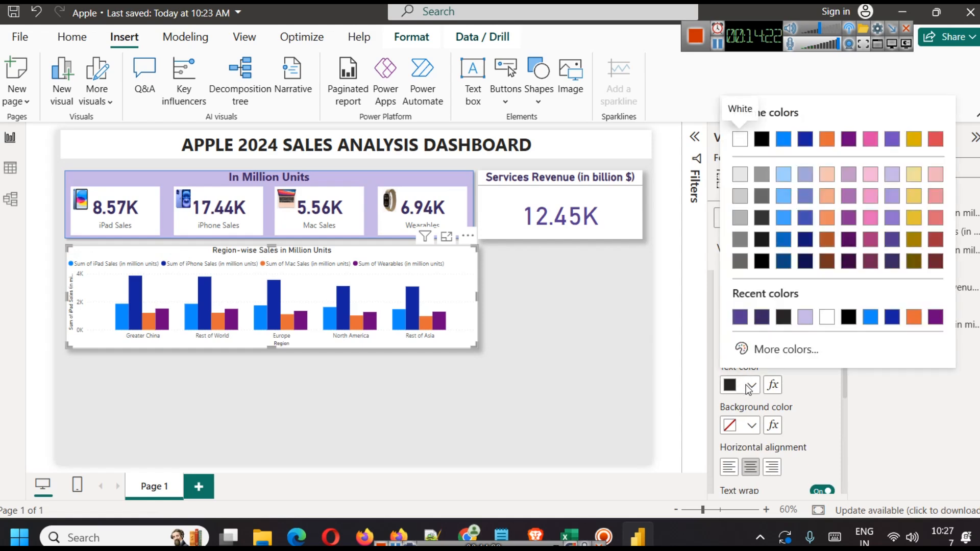
click(741, 318)
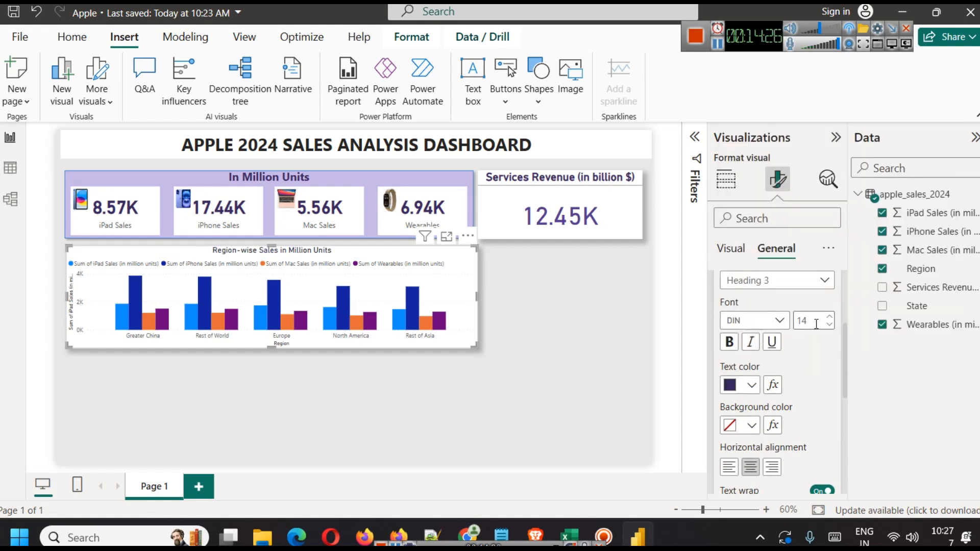
click(831, 317)
click(830, 316)
click(830, 317)
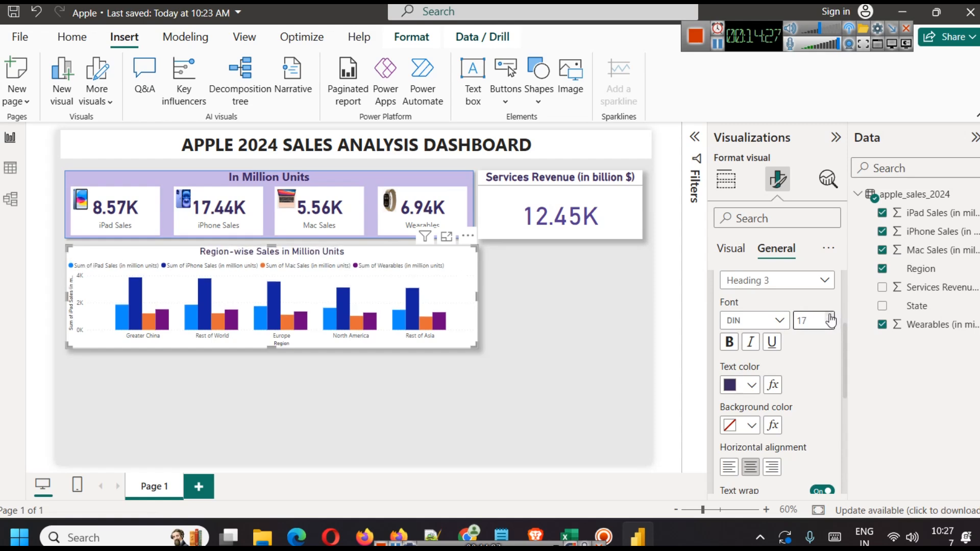
click(729, 343)
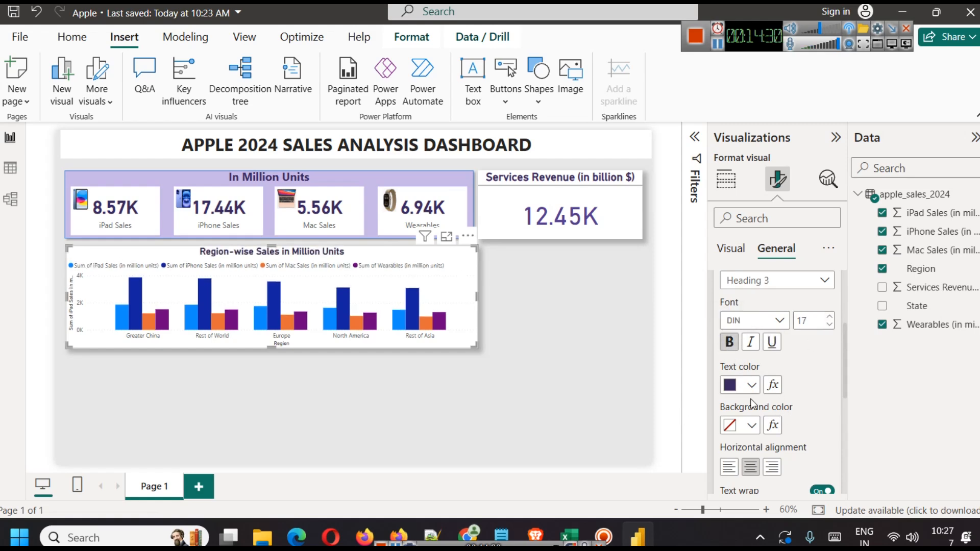
scroll(776, 413, down, 5)
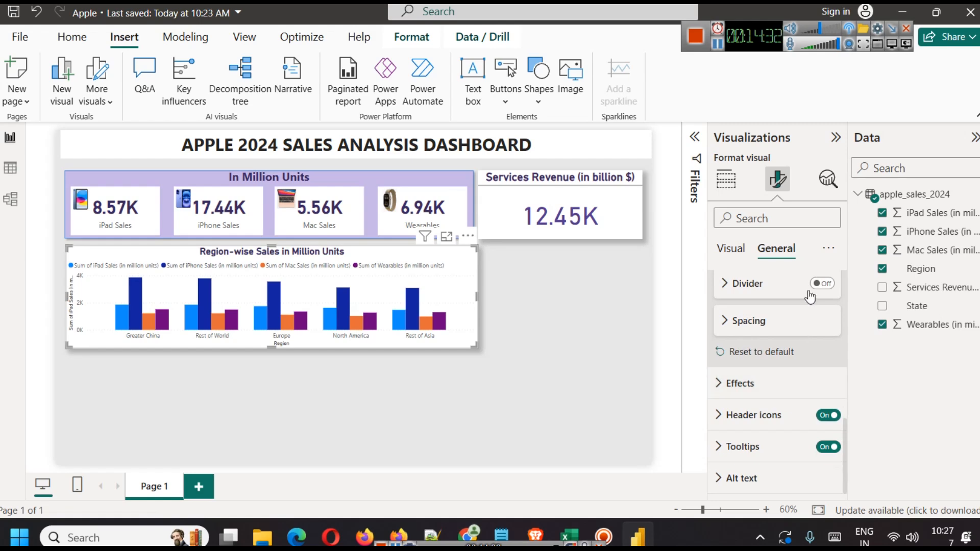
click(822, 284)
click(537, 381)
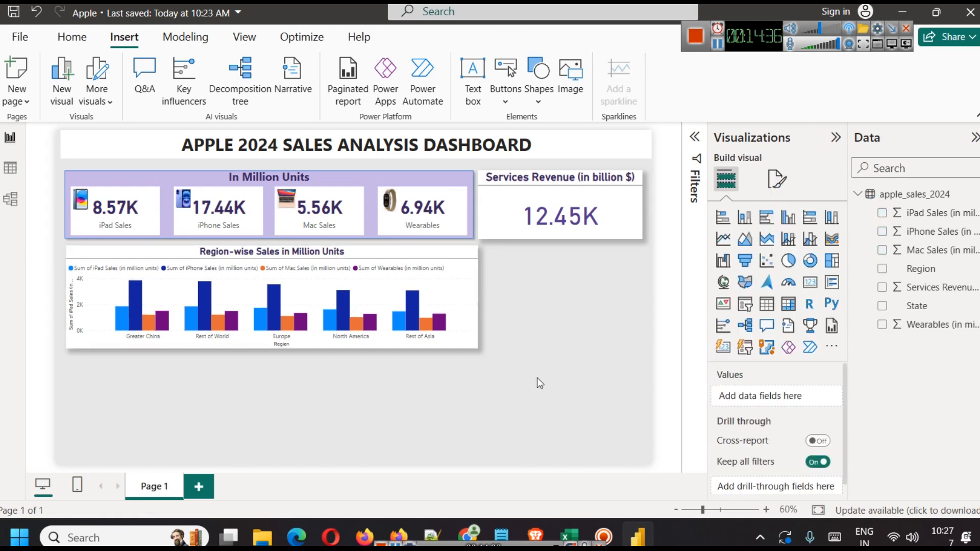
click(467, 277)
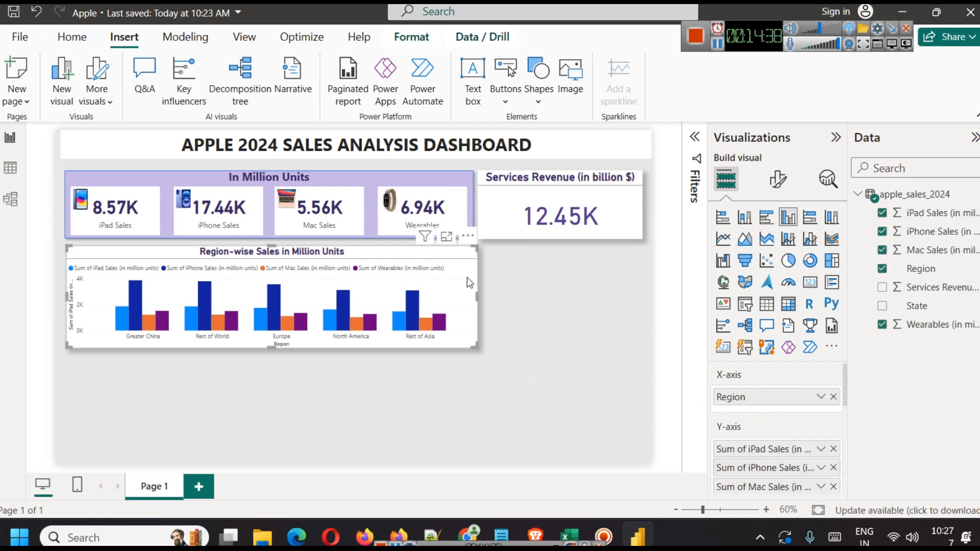
Step: Move the chart copy below the original and change its axis from Region to State
drag(462, 278, 458, 385)
click(628, 361)
click(436, 400)
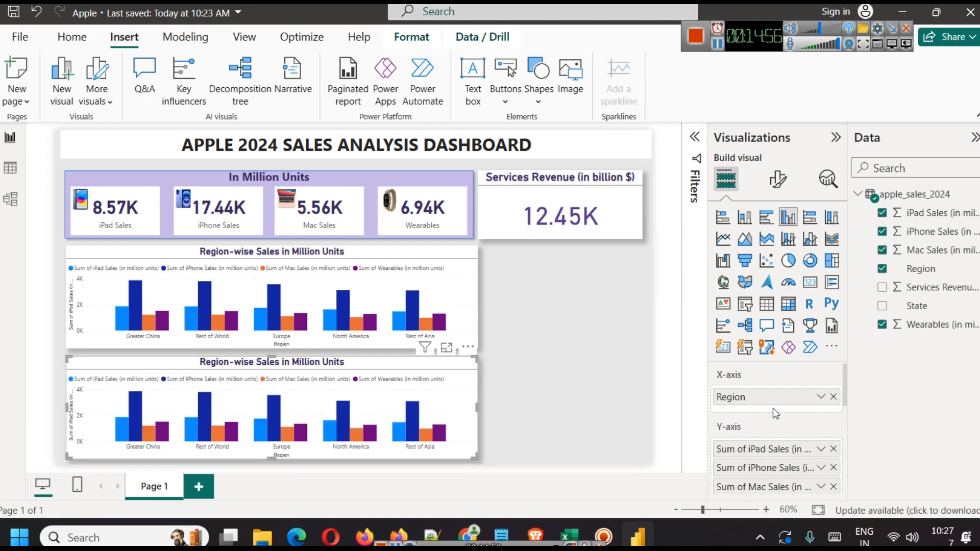
click(833, 397)
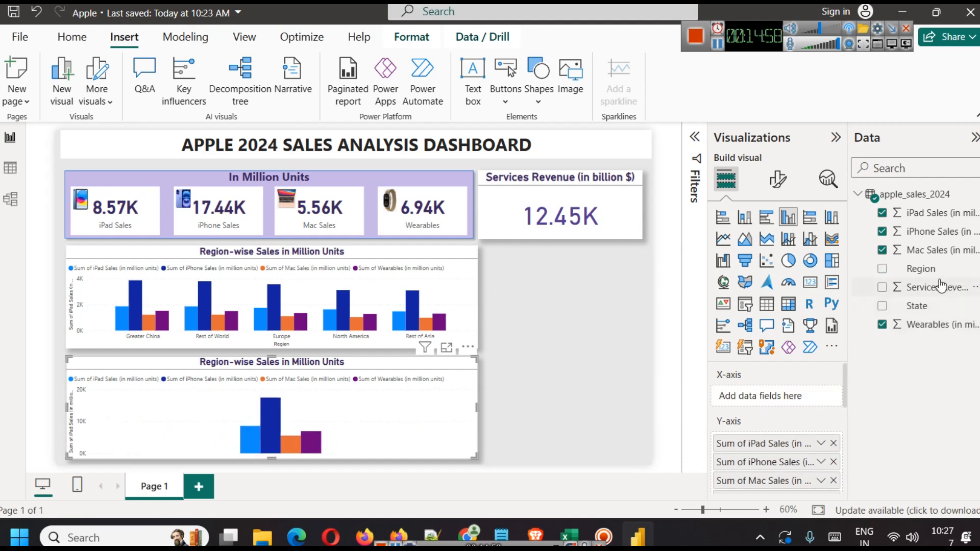
drag(932, 311, 761, 396)
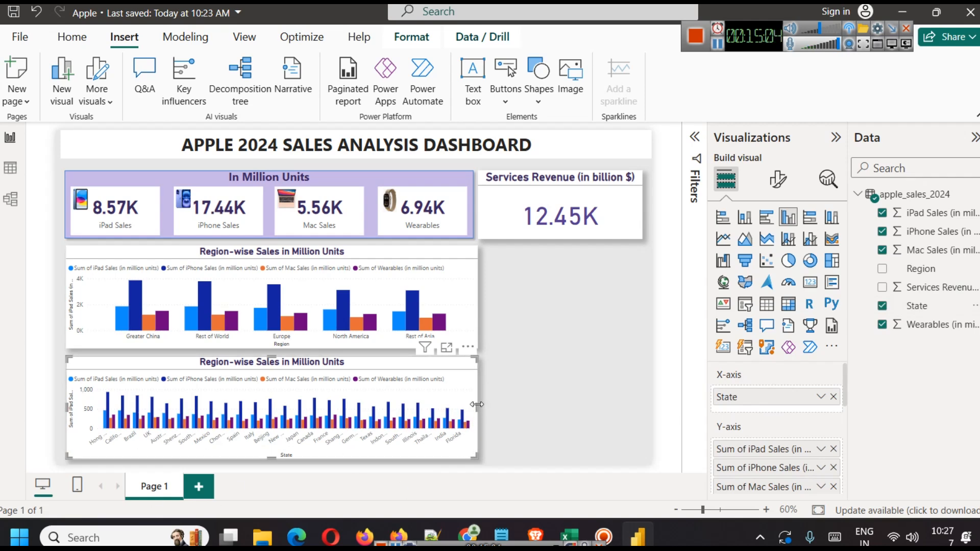
Step: Widen the State chart across the page and nudge it slightly upward
drag(477, 409, 636, 411)
click(586, 335)
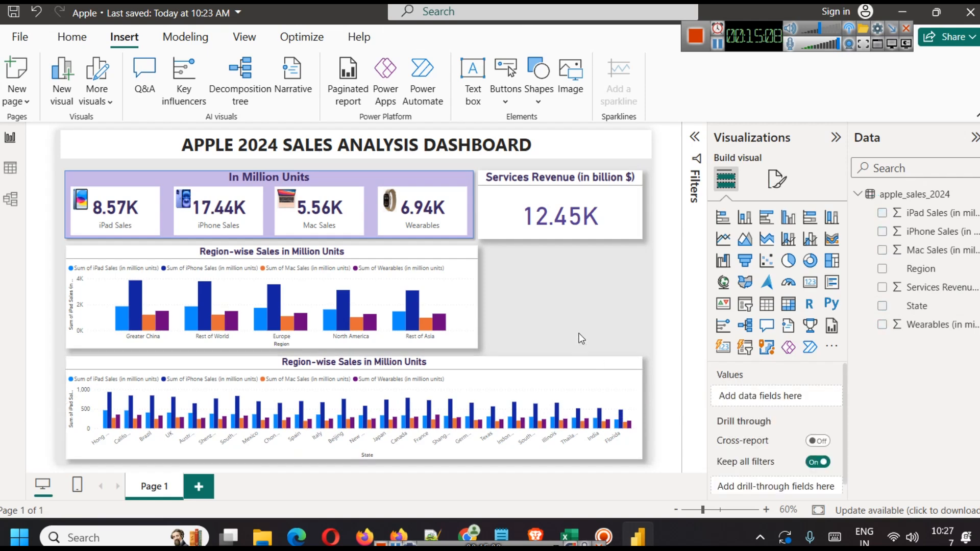
click(451, 359)
drag(449, 367, 449, 364)
click(499, 295)
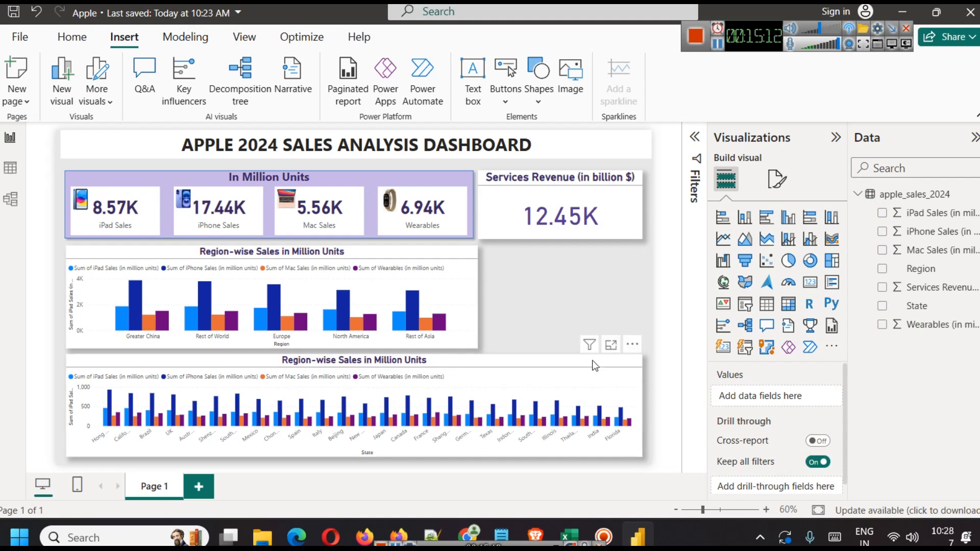
Step: Change the lower chart's title wording from Region to State, giving 'State-wise Sales in Million Units'
click(608, 365)
click(778, 178)
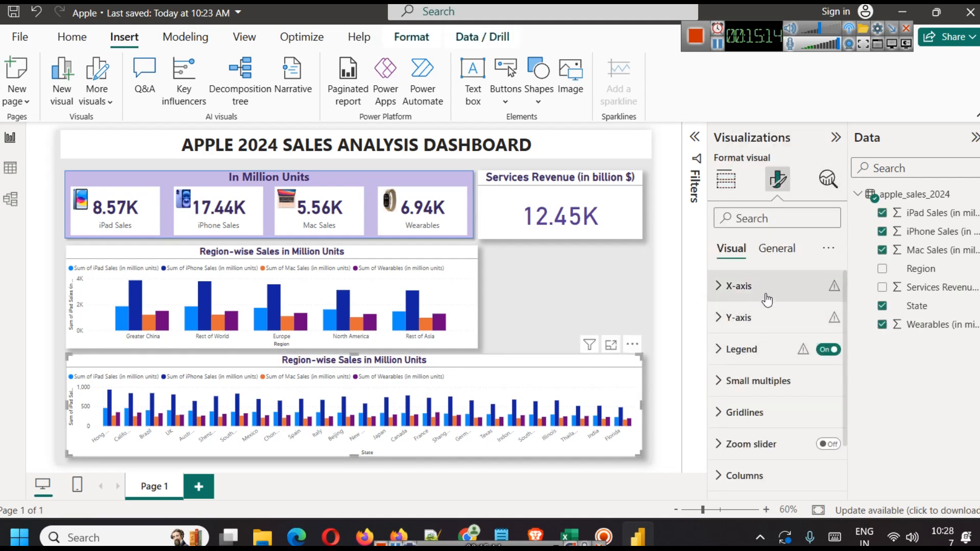
click(776, 249)
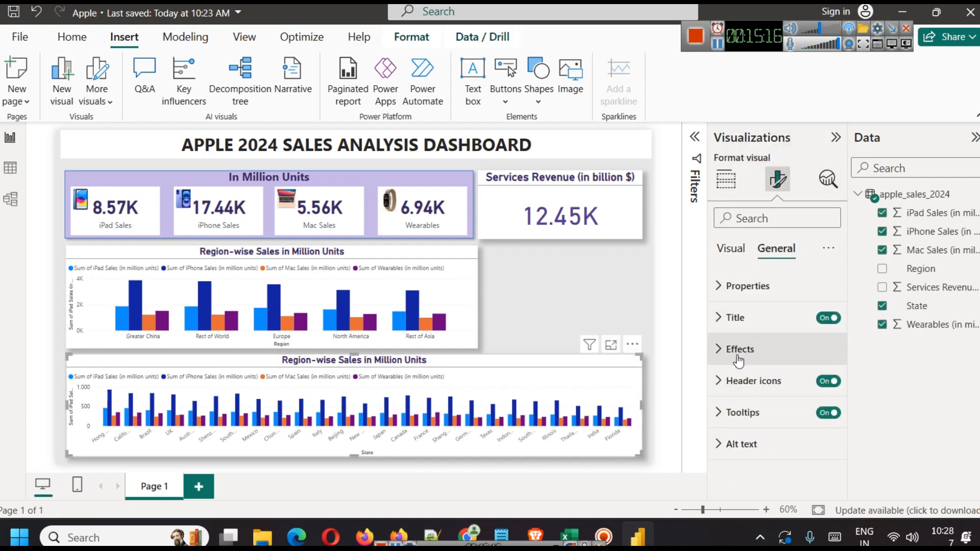
click(742, 352)
click(758, 317)
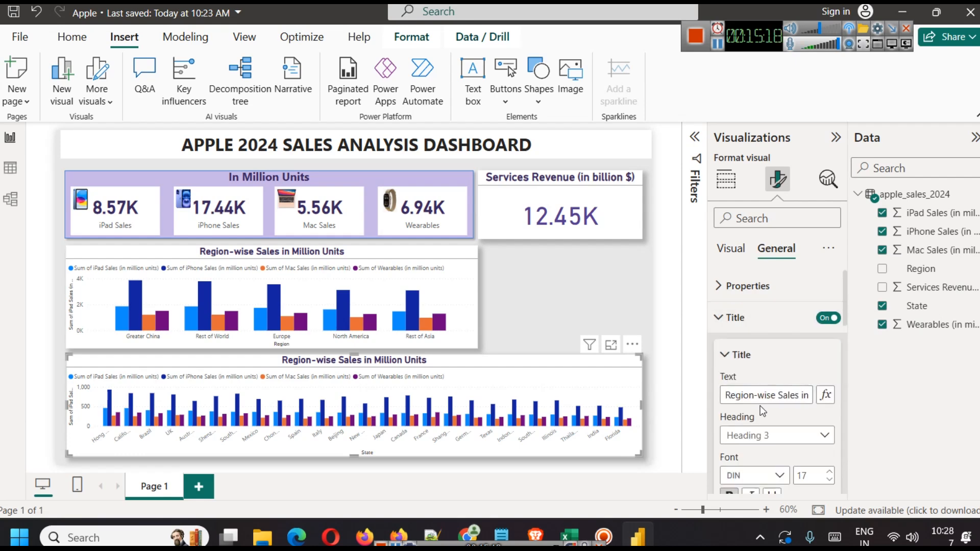
double_click(754, 395)
key(BackSpace)
text(Ste)
key(BackSpace)
text(ate)
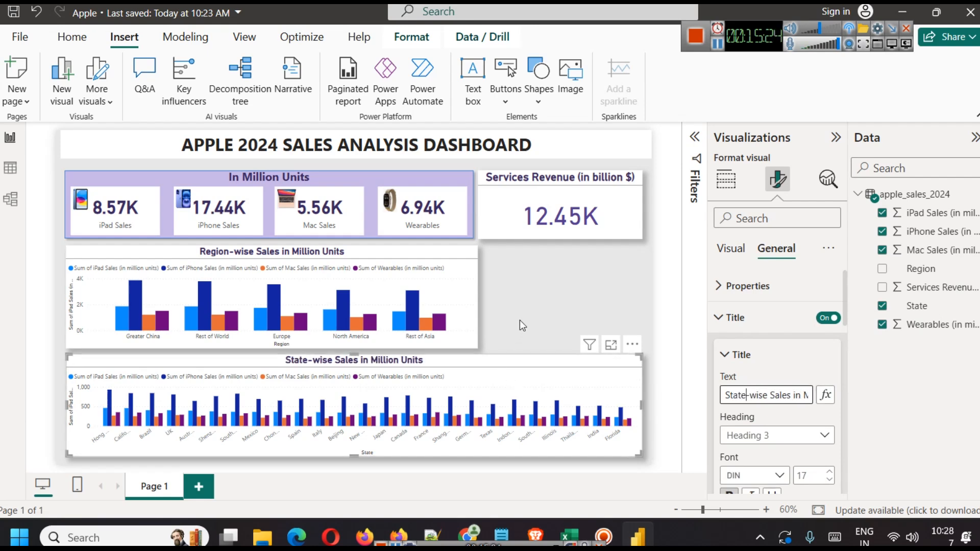
click(519, 320)
click(523, 355)
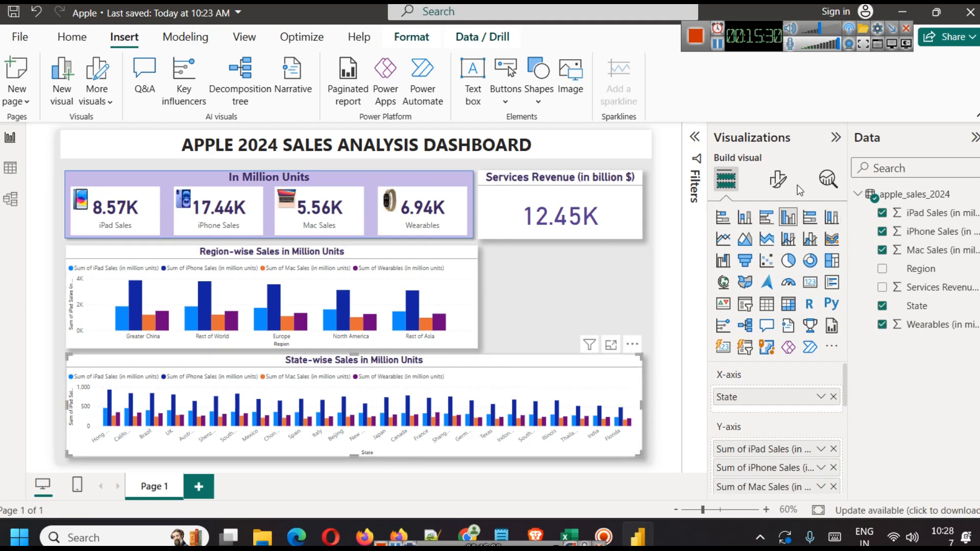
click(780, 179)
Step: Make the iPad Sales columns in the State chart dark red
scroll(794, 385, down, 2)
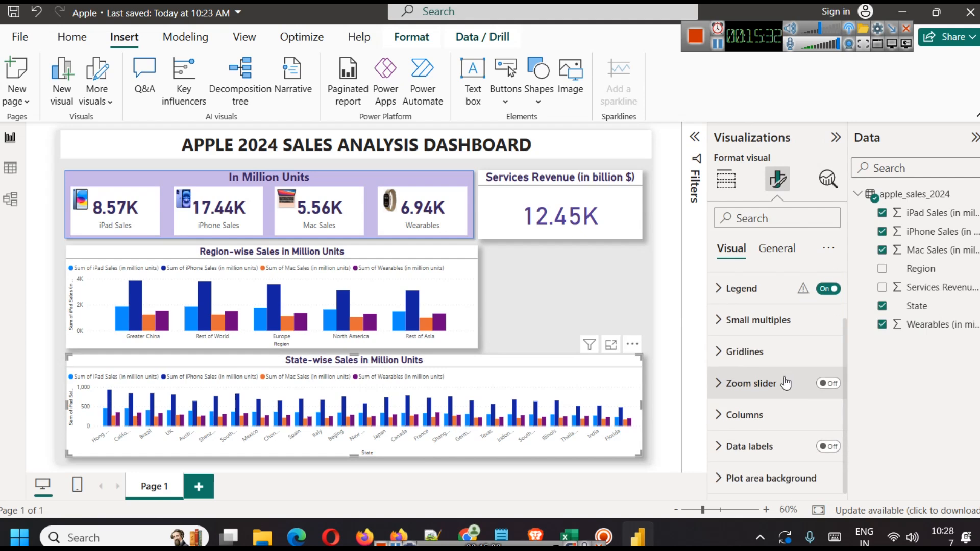
click(773, 412)
scroll(771, 380, down, 2)
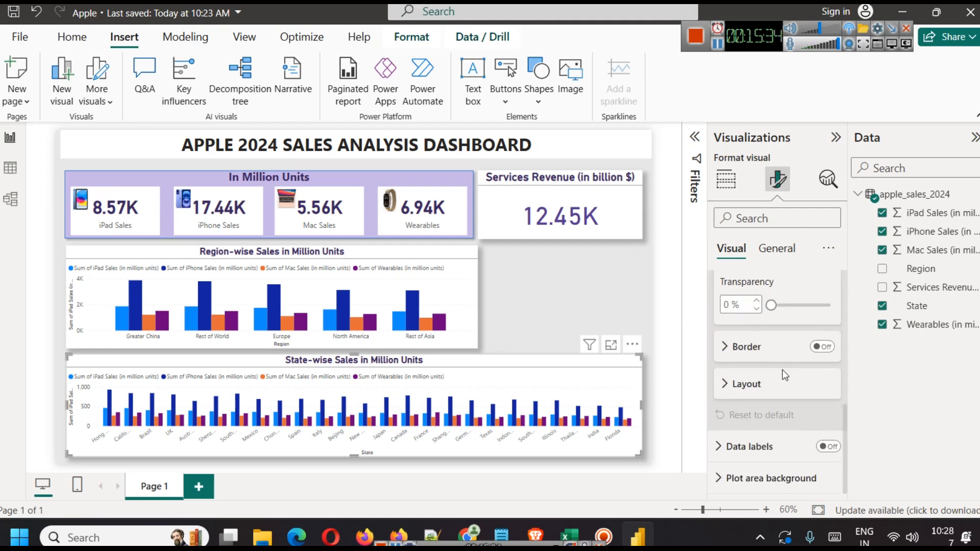
scroll(785, 376, up, 2)
click(769, 304)
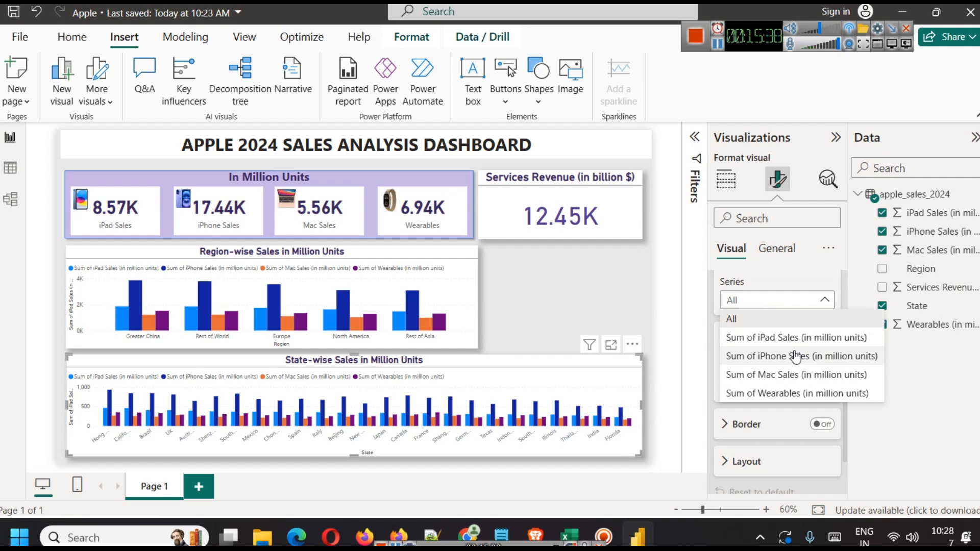
click(784, 338)
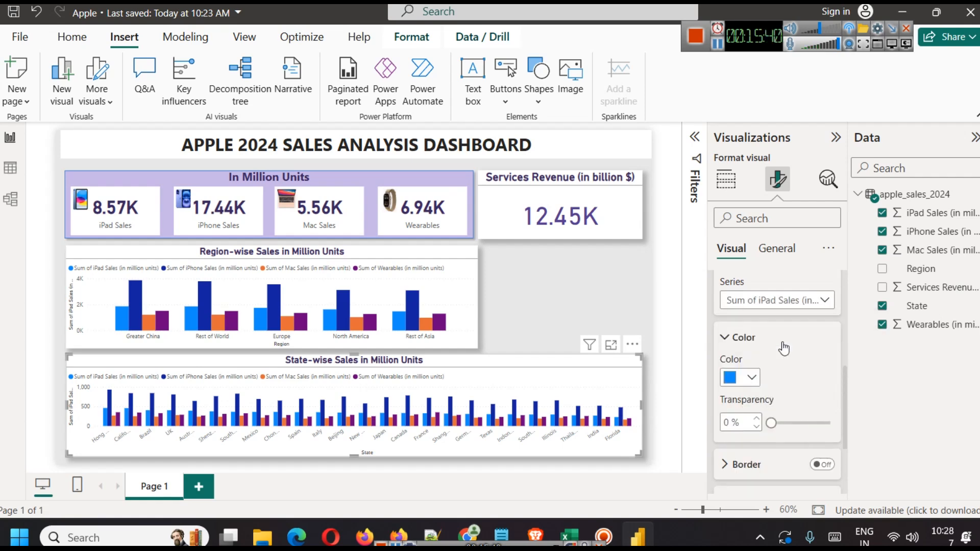
click(752, 380)
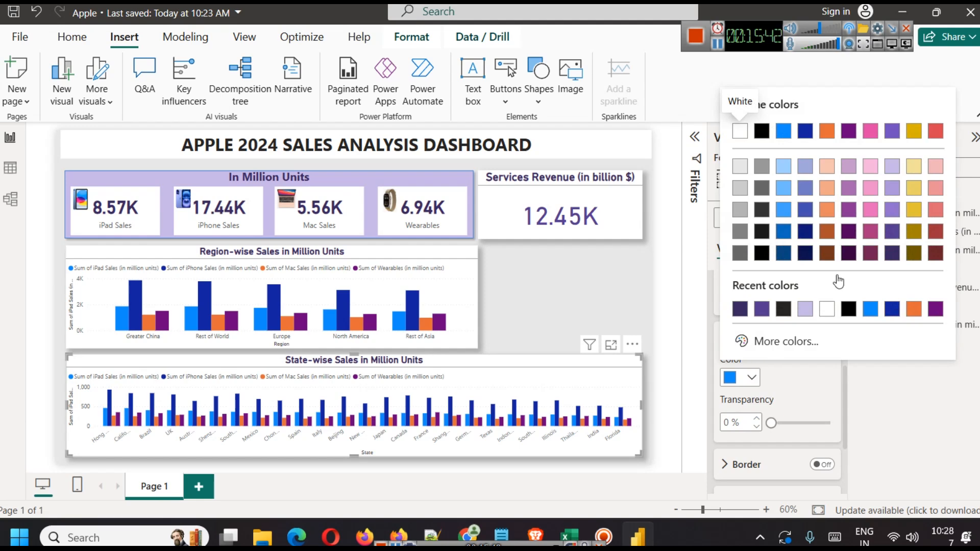
click(937, 254)
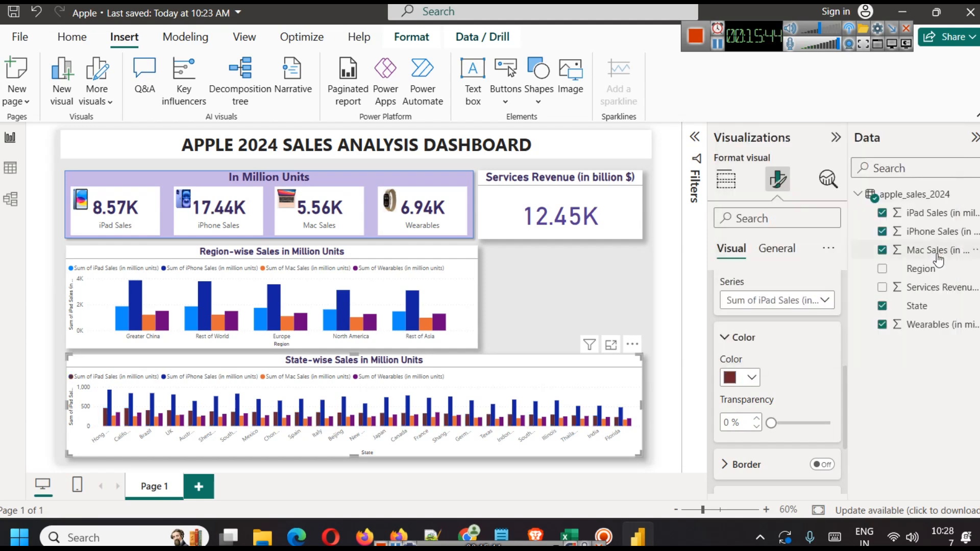
Step: Recolour the iPhone Sales columns purple and the Mac Sales columns dark pink
click(774, 312)
click(792, 354)
click(752, 380)
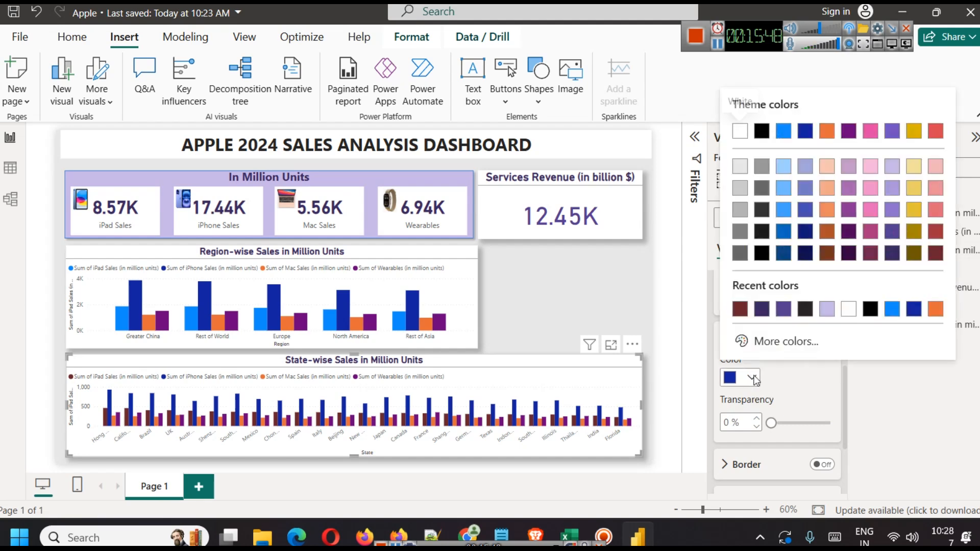
click(915, 254)
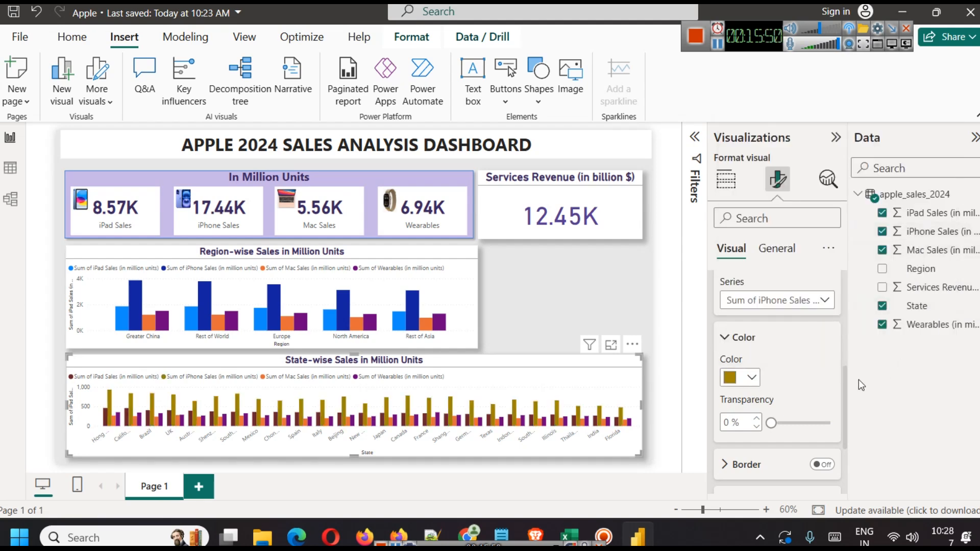
click(752, 378)
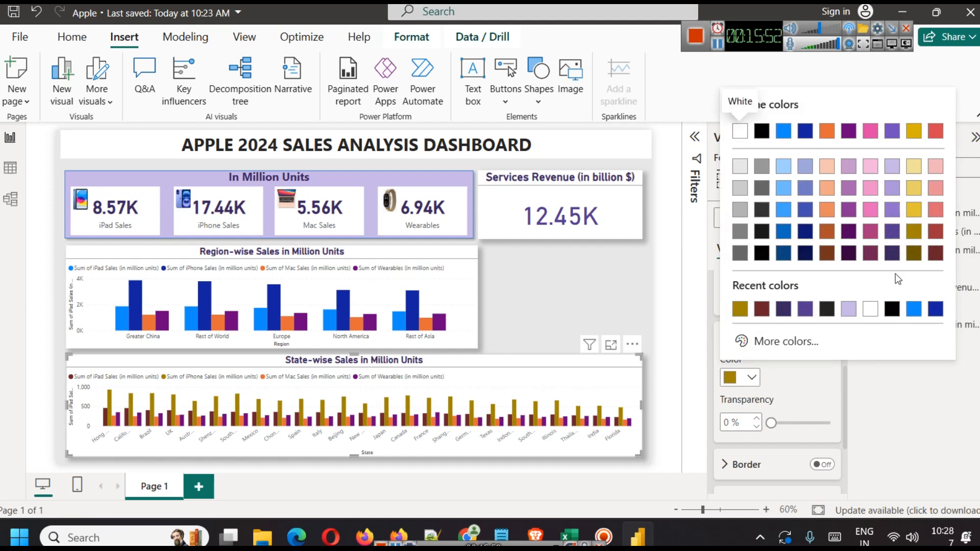
click(892, 232)
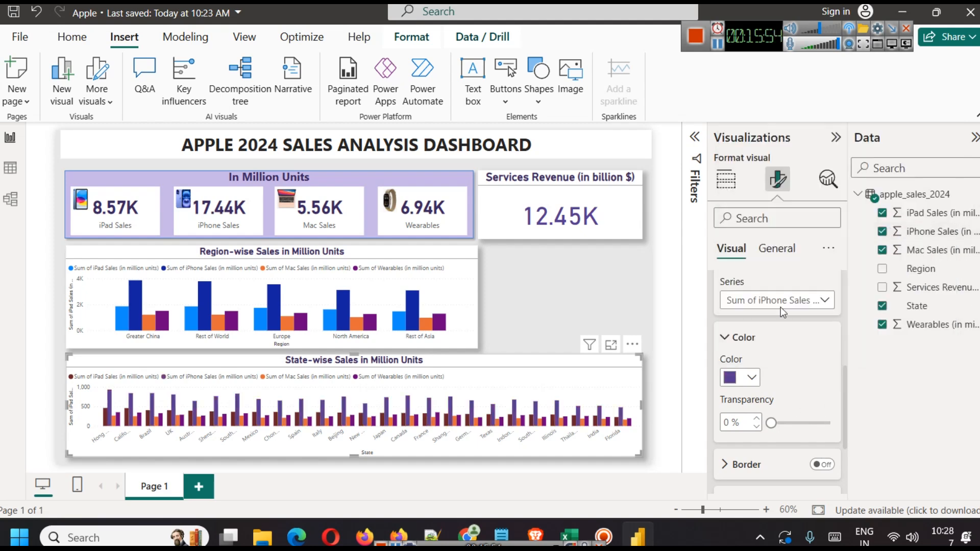
click(766, 301)
click(779, 371)
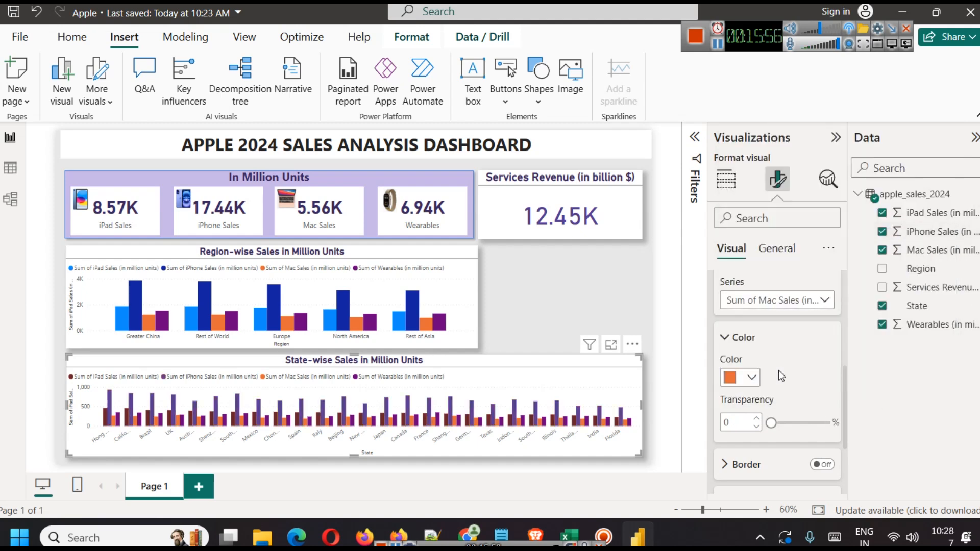
click(753, 377)
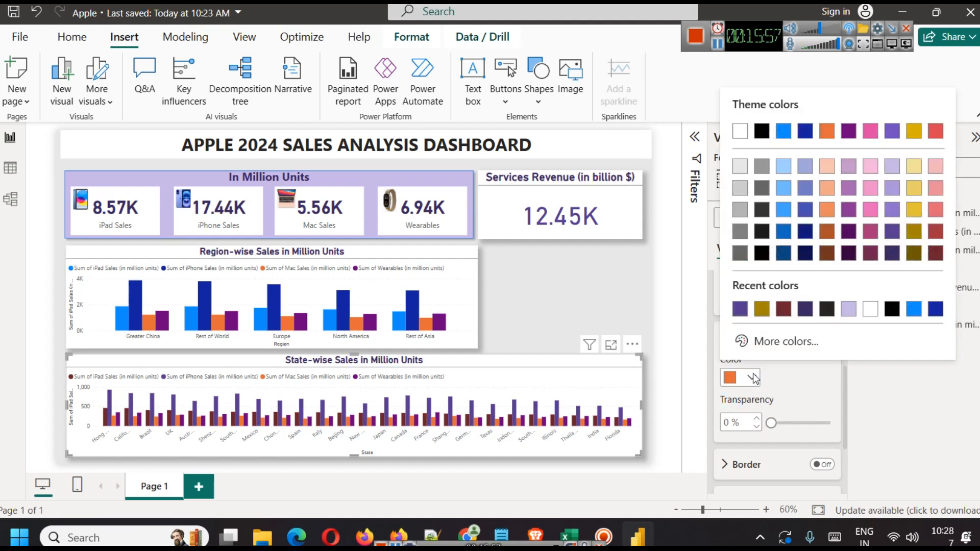
click(869, 239)
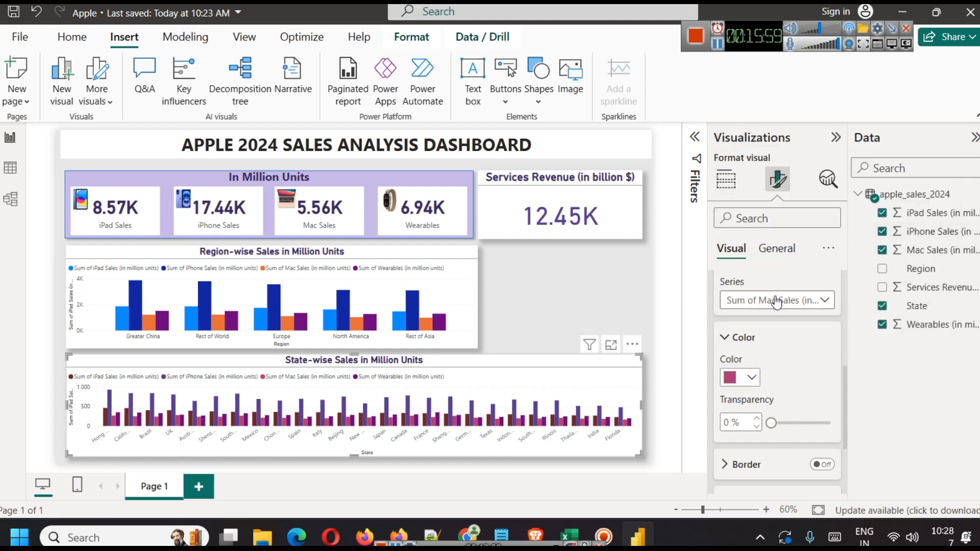
Step: Make the Wearables columns black
click(770, 300)
click(761, 388)
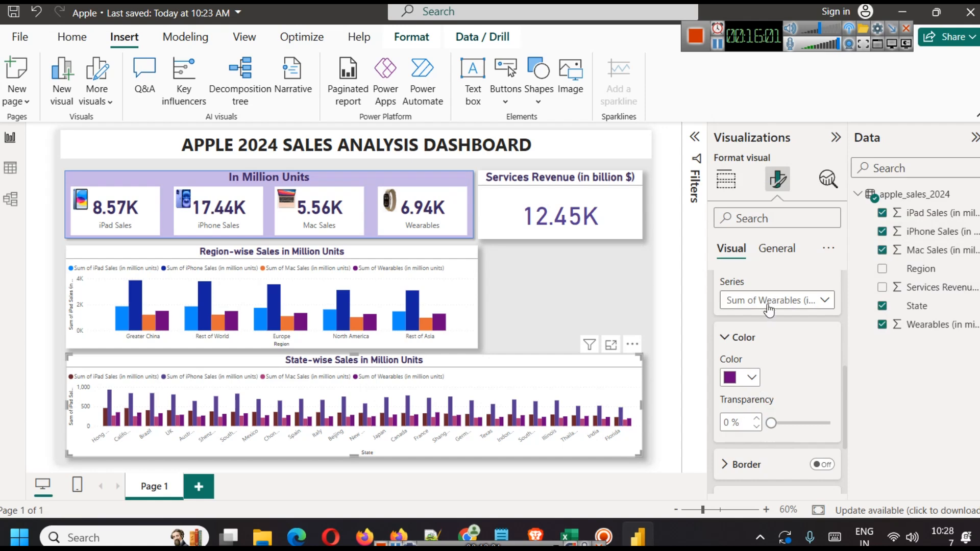
click(770, 300)
click(761, 389)
click(754, 378)
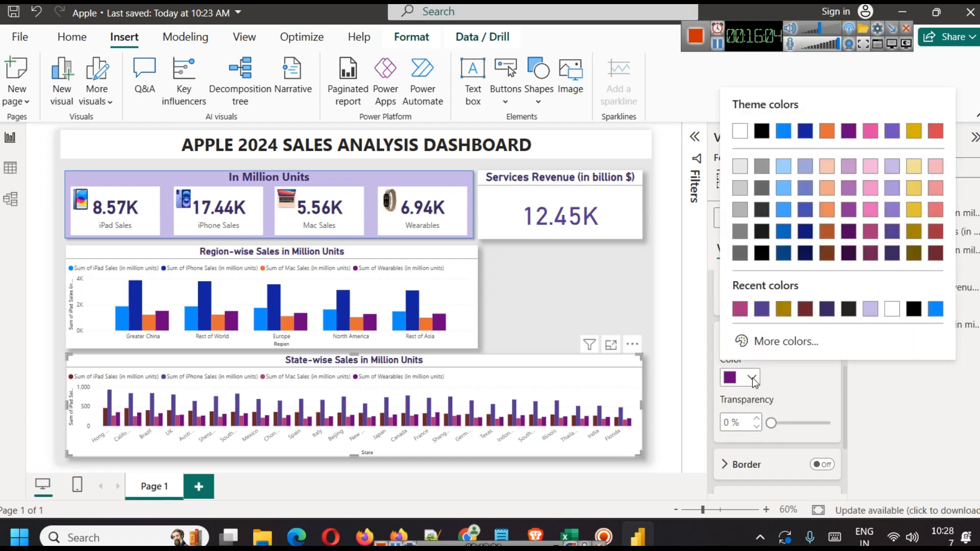
click(762, 253)
Step: Undo the accidental Q&A visual and recent colour changes, then add an empty slicer
double_click(598, 285)
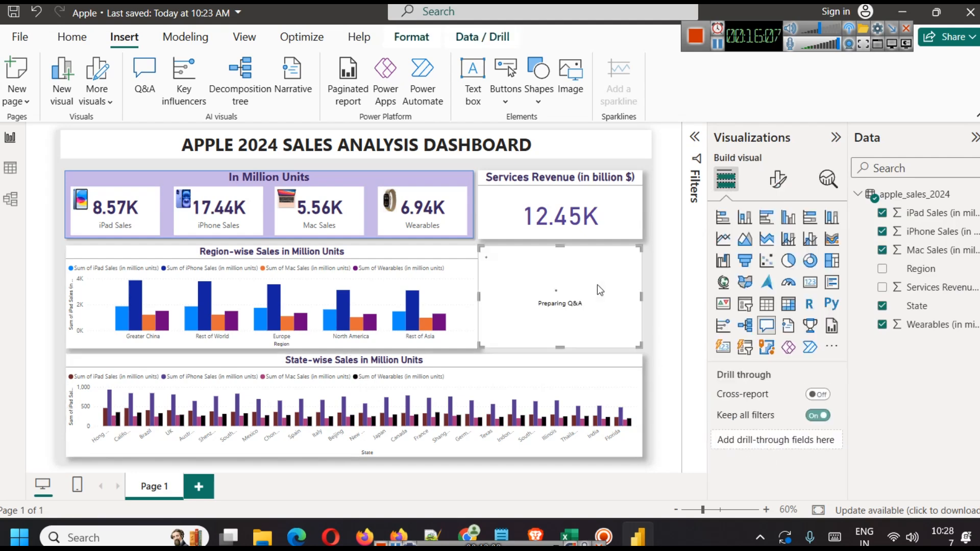
click(657, 274)
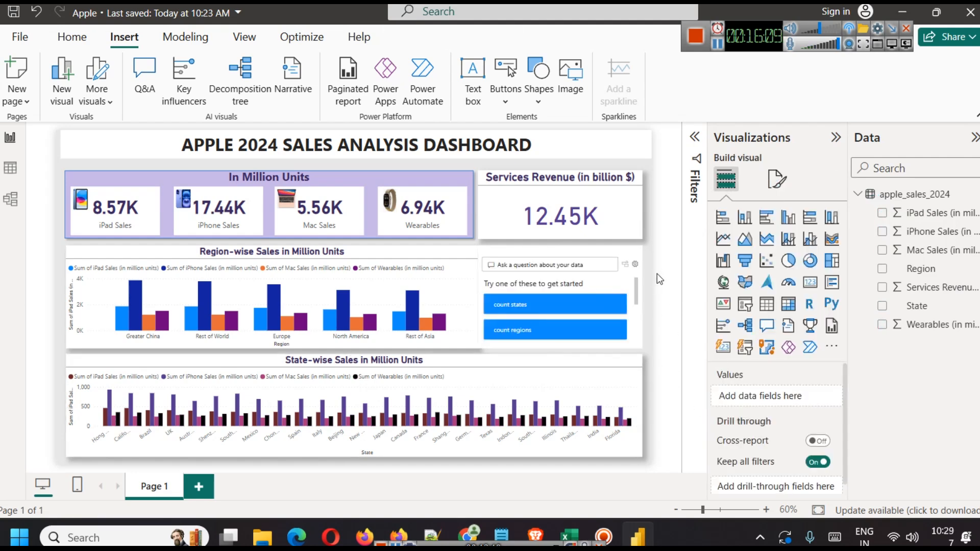
key(ctrl+z)
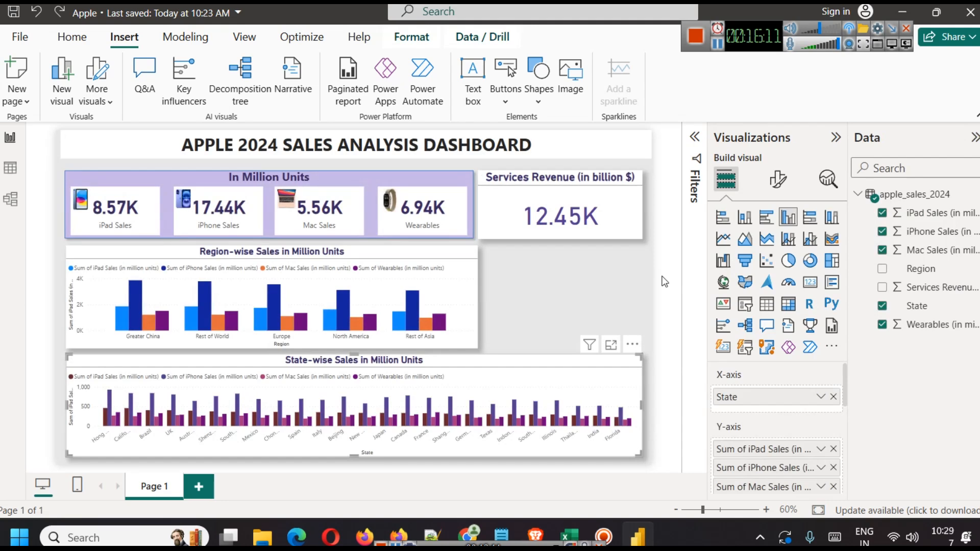
key(ctrl+z)
click(598, 282)
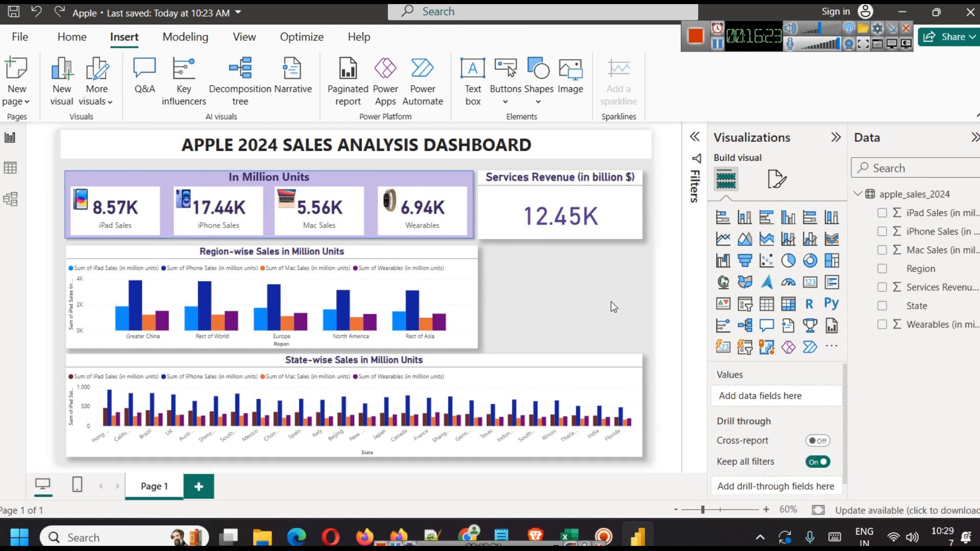
click(745, 305)
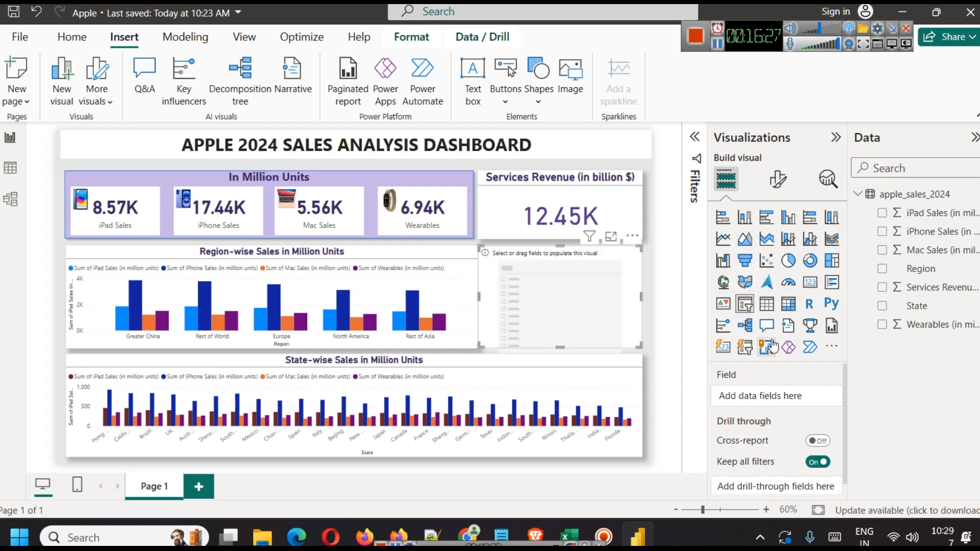
Step: Shorten and narrow the new slicer, and align the Services Revenue card's left edge with it
drag(561, 352, 561, 285)
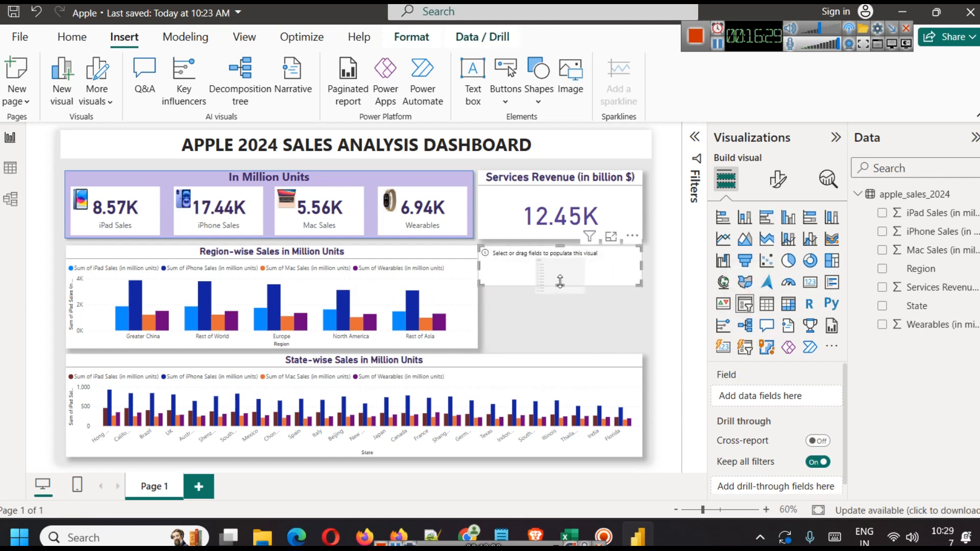
drag(479, 263, 486, 266)
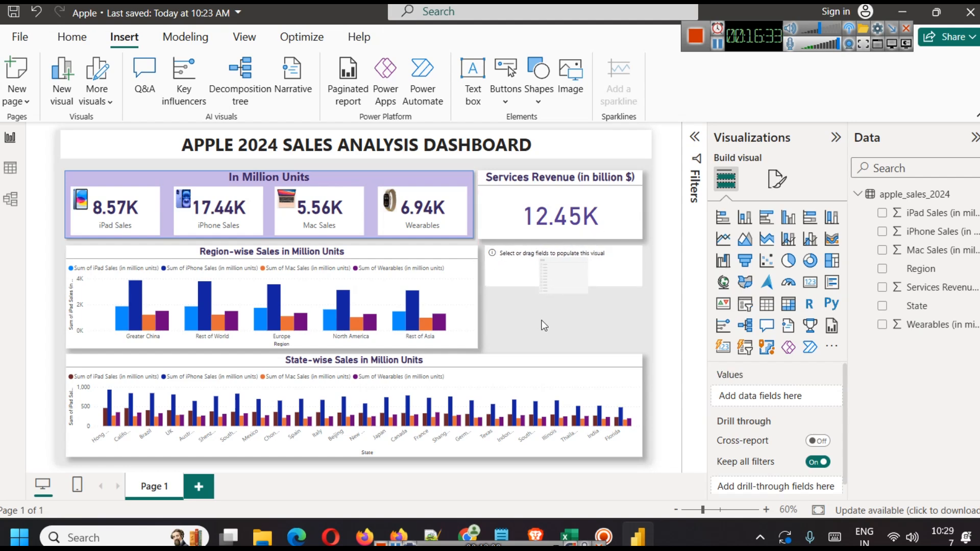
click(493, 205)
drag(479, 205, 485, 207)
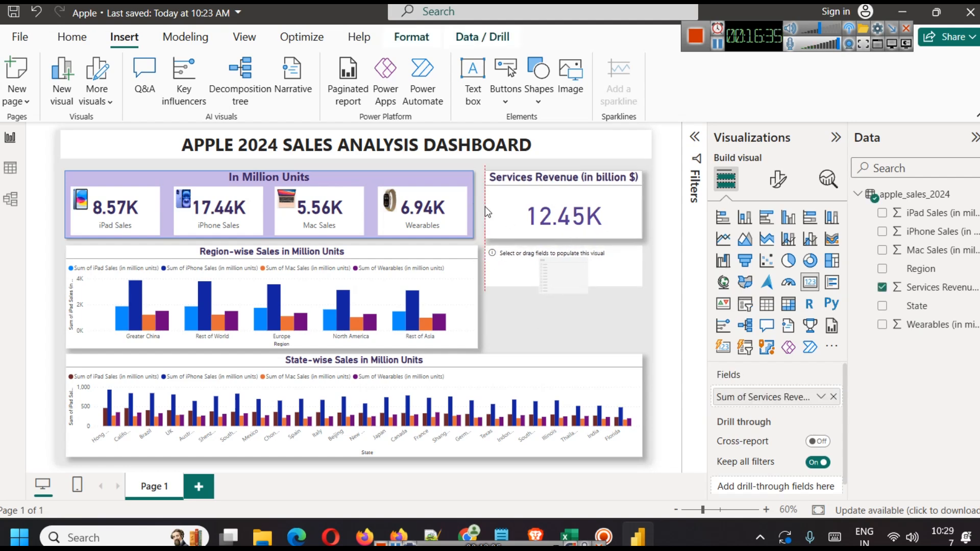
click(587, 292)
Step: Make the slicer slightly taller and set Region as its field
click(605, 263)
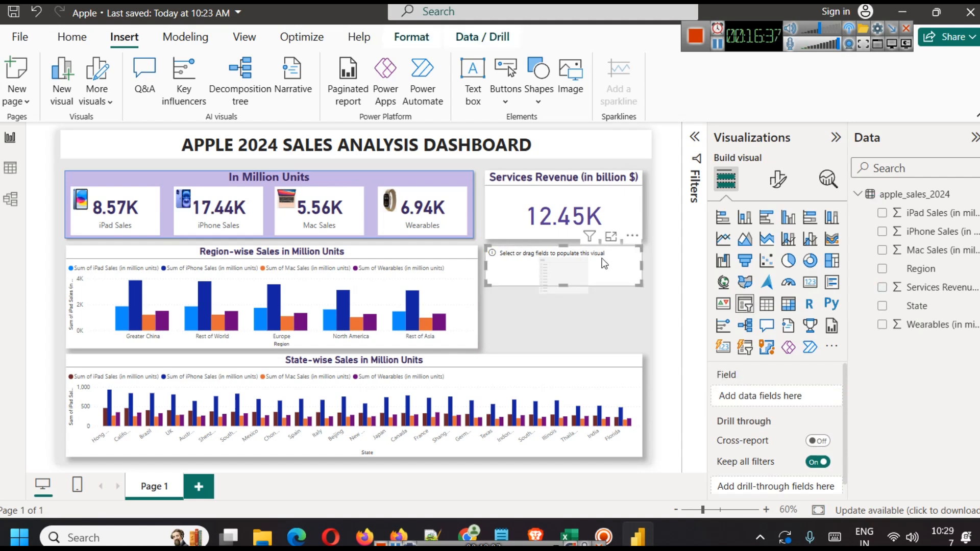
key(ctrl+v)
key(ctrl+z)
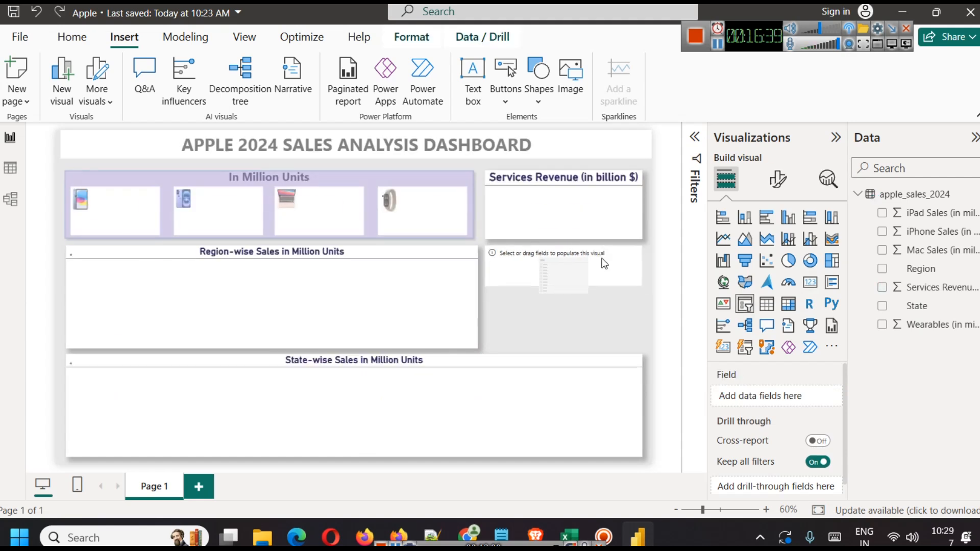
drag(560, 283, 556, 295)
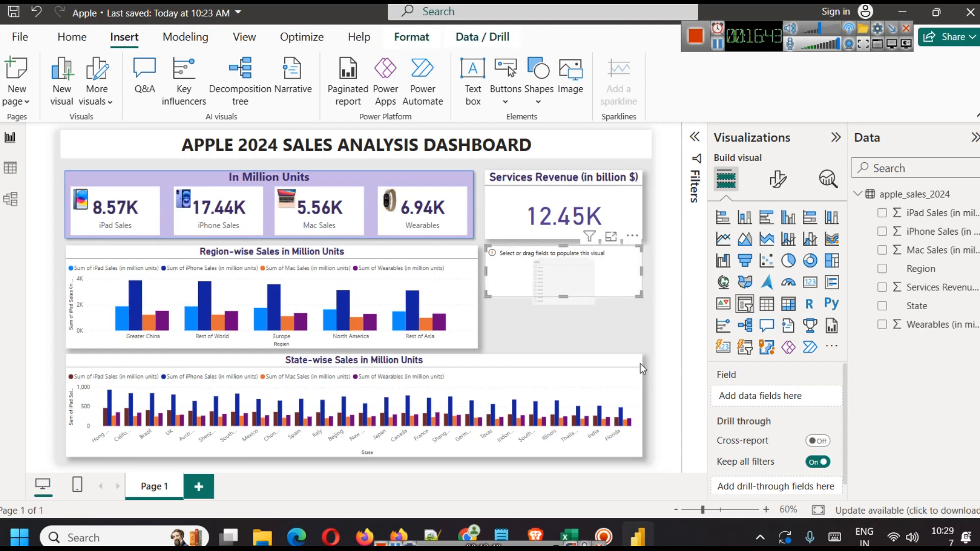
drag(929, 276, 766, 398)
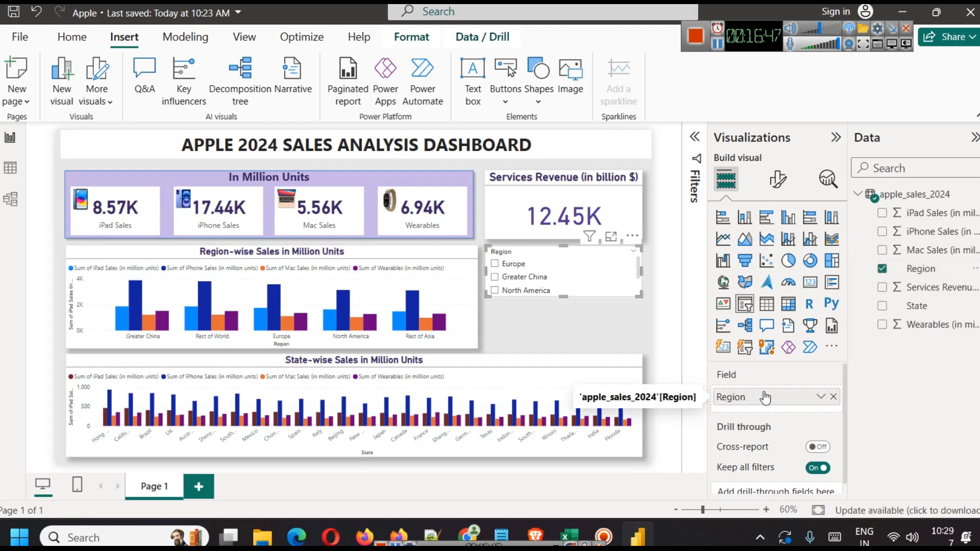
Step: Change the Region slicer's style to Dropdown
click(778, 178)
click(785, 301)
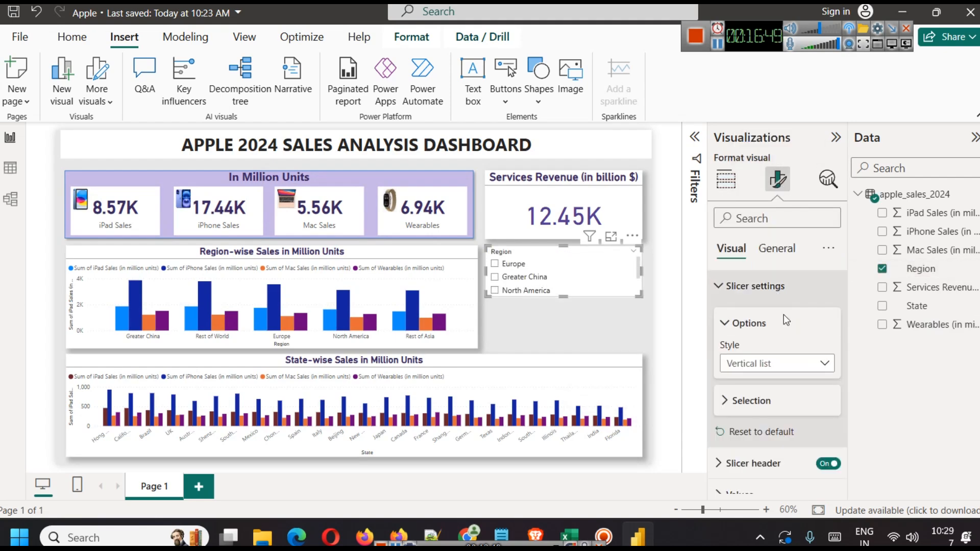
click(786, 364)
click(763, 421)
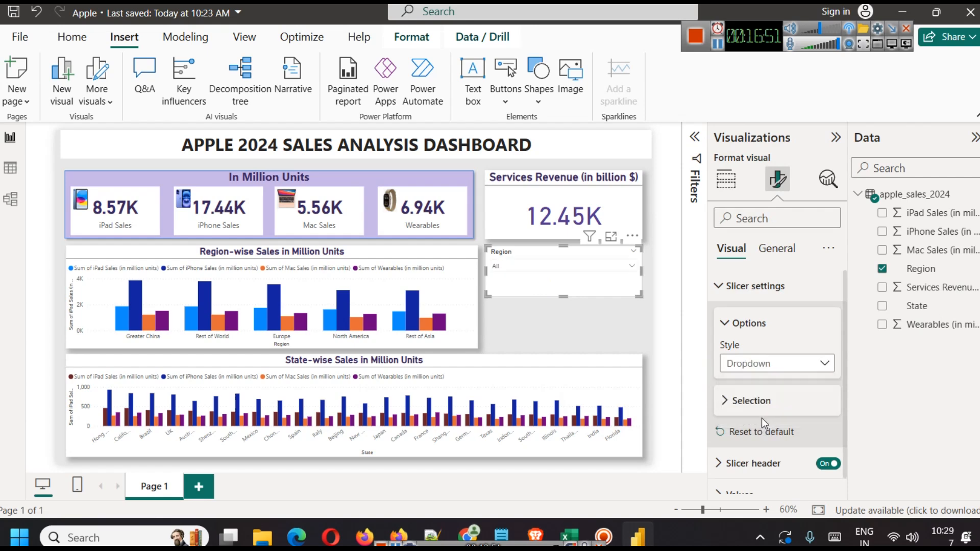
click(777, 254)
click(732, 250)
click(741, 287)
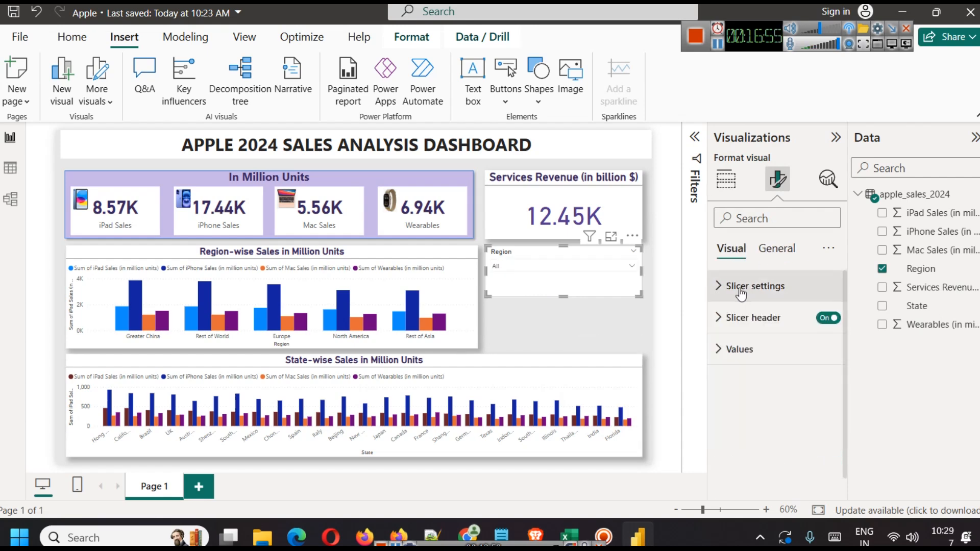
Step: Enlarge the slicer's value text and raise the header font size to 20
click(740, 350)
click(829, 424)
click(829, 423)
click(829, 424)
click(829, 424)
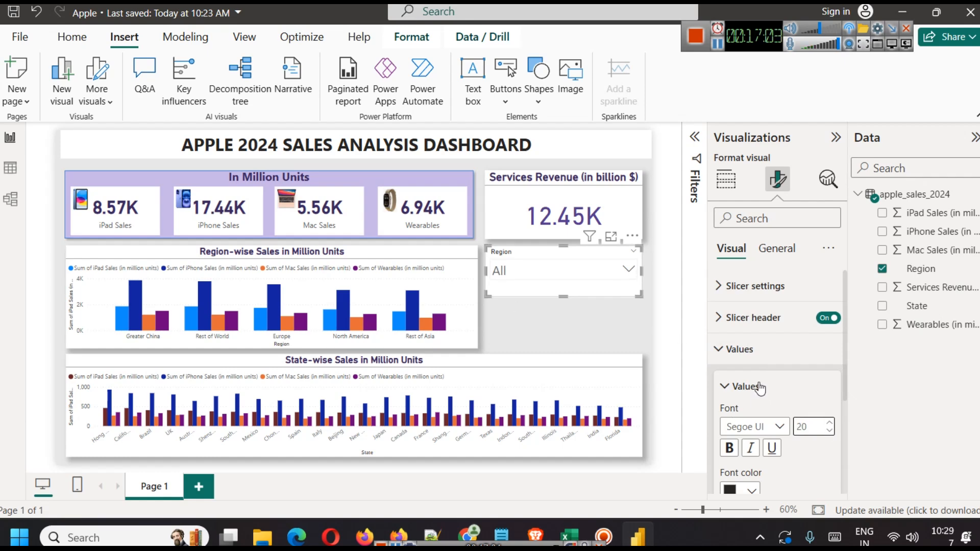
click(747, 322)
click(831, 432)
click(831, 432)
click(831, 432)
click(830, 432)
click(828, 432)
click(827, 432)
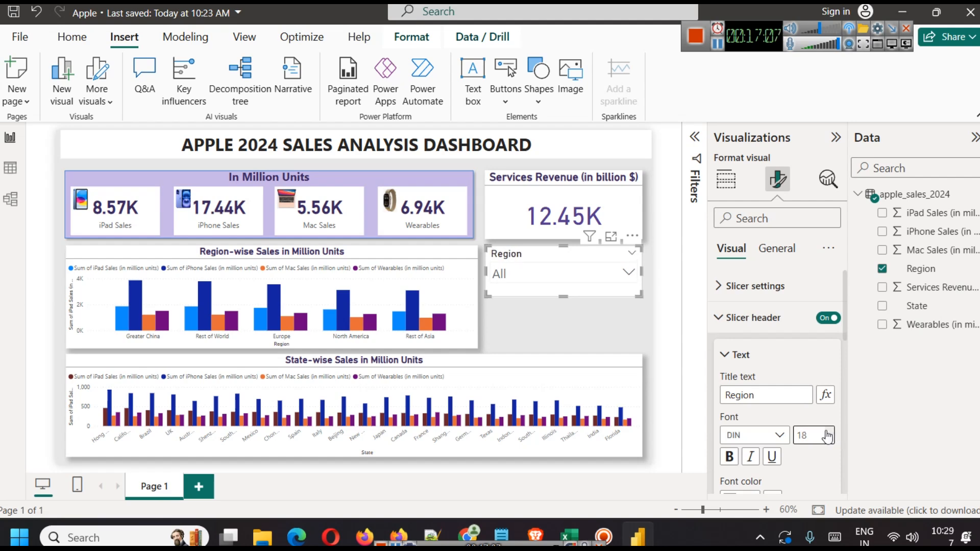
click(828, 432)
click(829, 432)
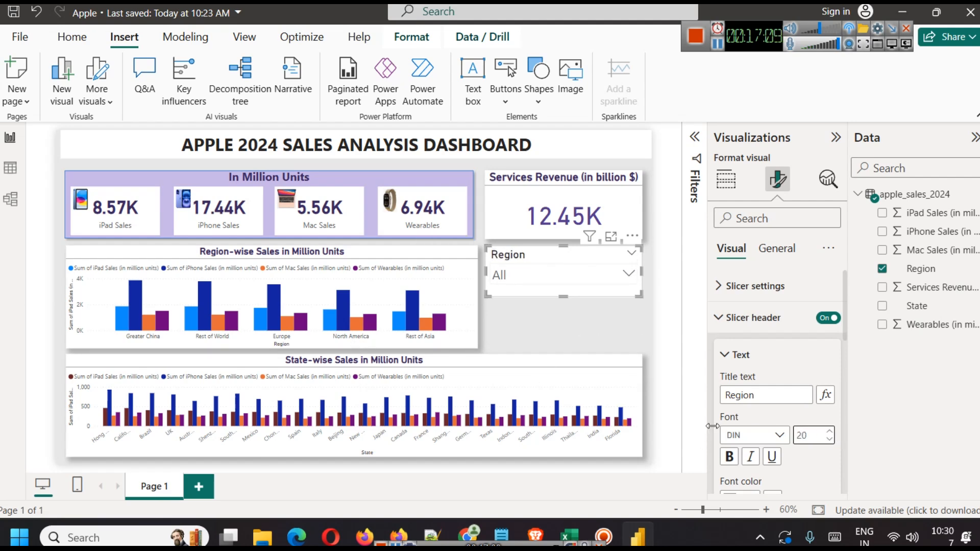
Step: Color the Region header text dark pink
scroll(757, 434, down, 2)
scroll(756, 434, down, 2)
click(751, 344)
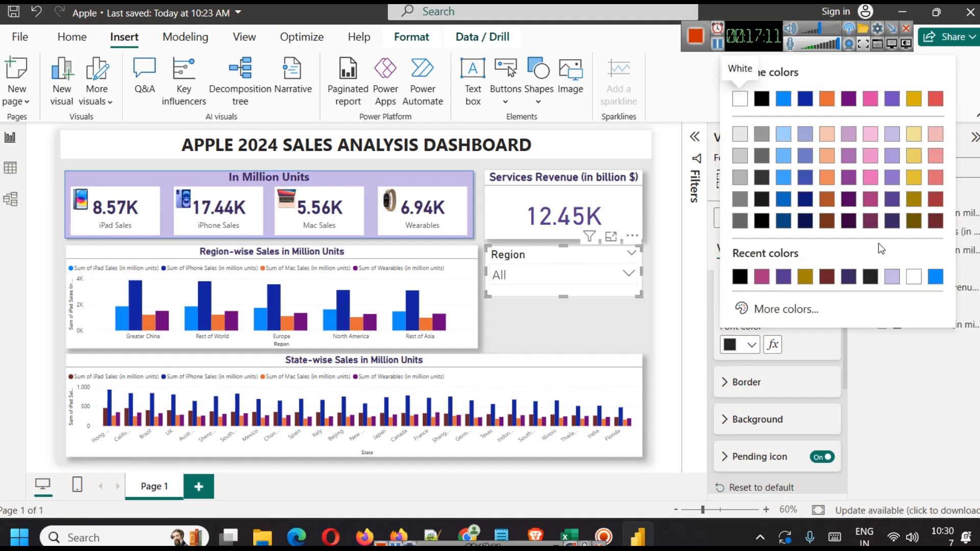
click(870, 206)
Step: Turn on the shadow effect for the Region slicer
click(608, 327)
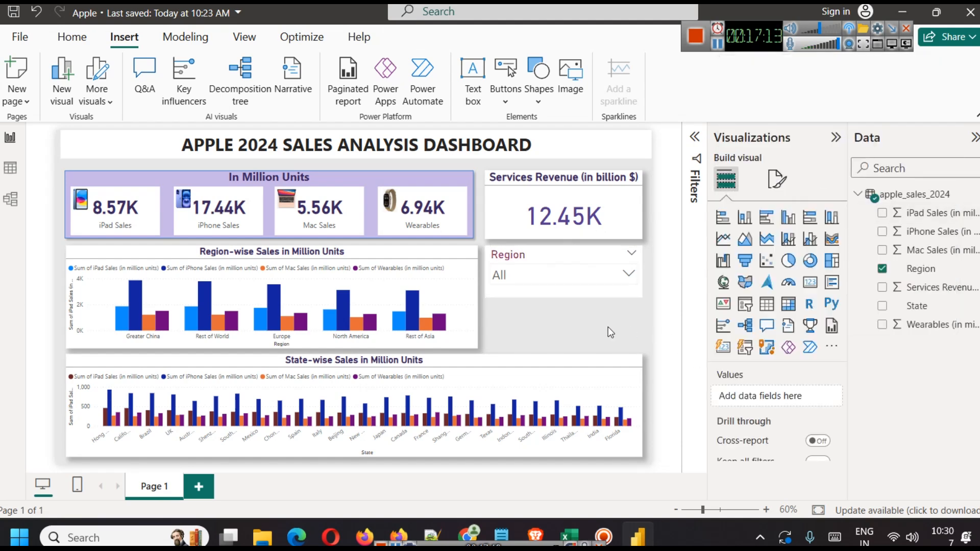
click(566, 260)
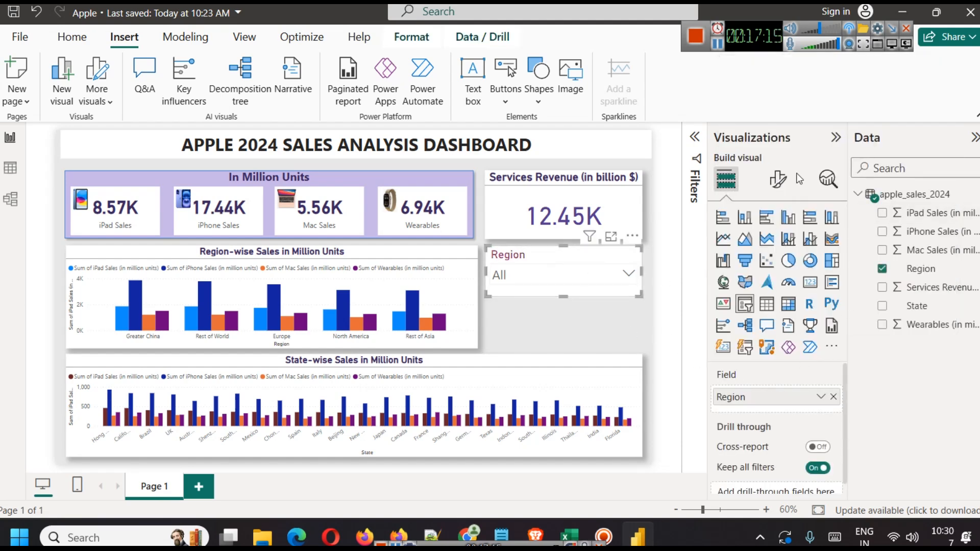
click(778, 179)
click(773, 249)
click(755, 349)
scroll(817, 399, down, 2)
click(821, 473)
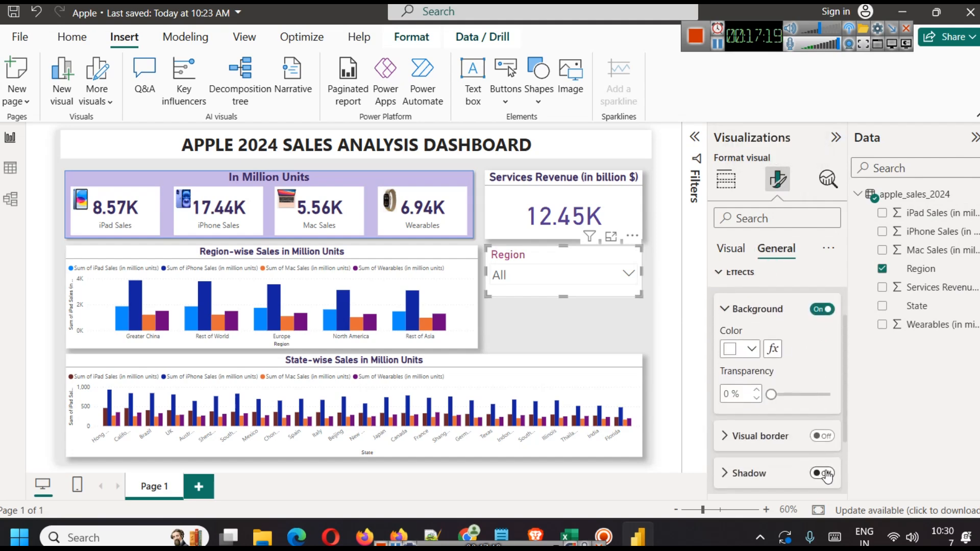
Step: Position a copy of the Region slicer directly beneath the original
click(599, 357)
click(573, 276)
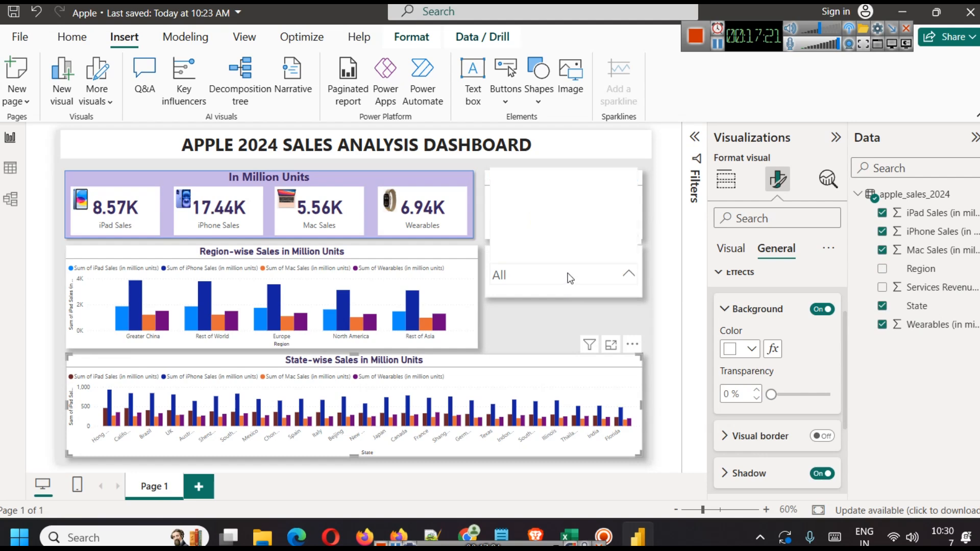
click(553, 291)
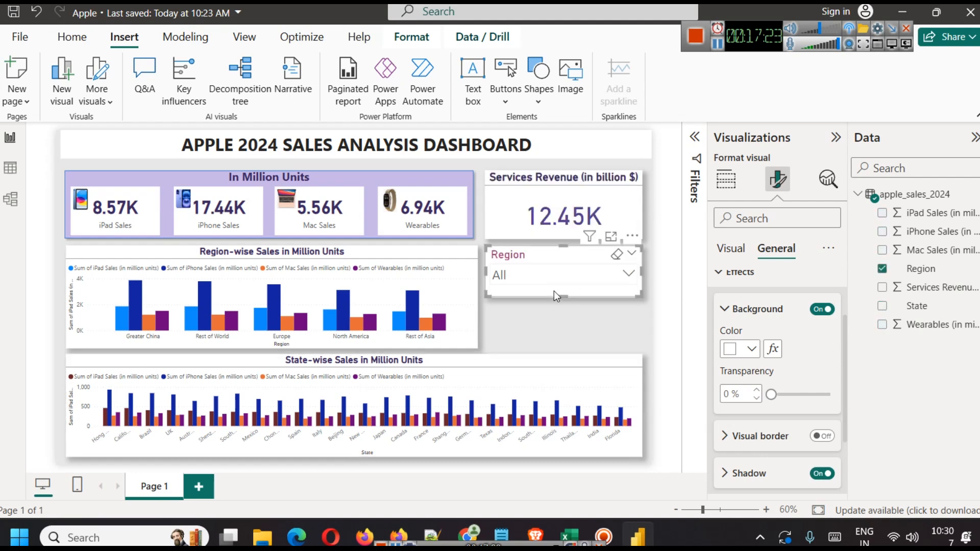
click(559, 329)
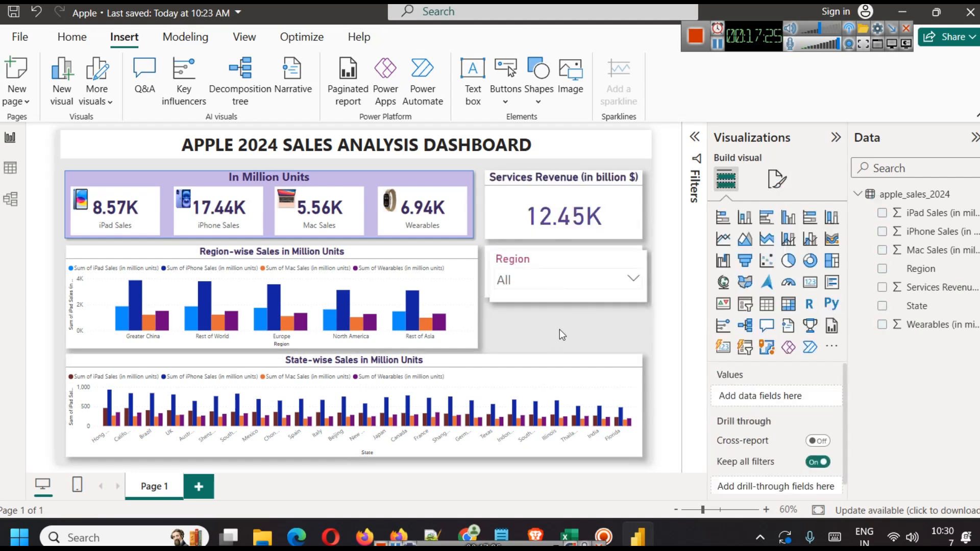
click(556, 271)
drag(555, 262, 562, 307)
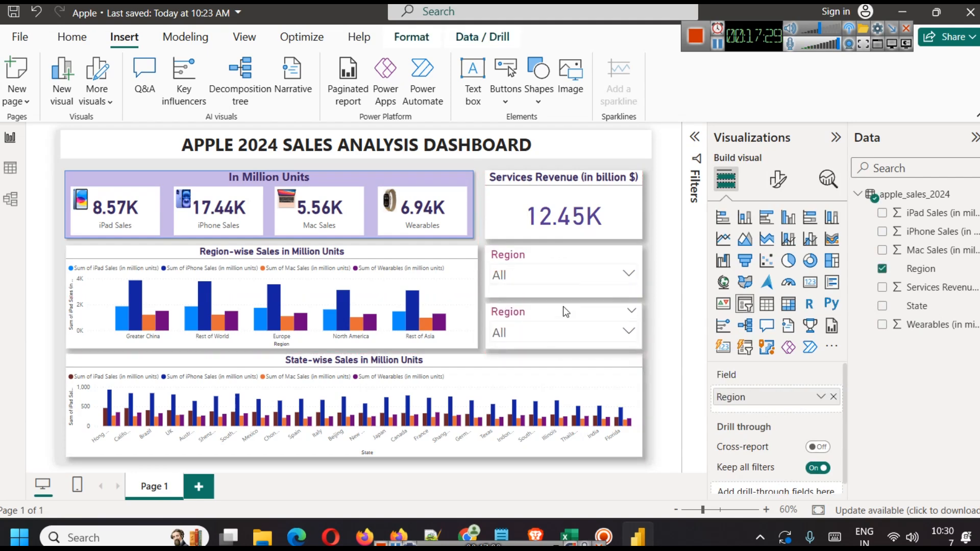
Step: Check the region lists of the upper and lower slicers, then close them
click(559, 274)
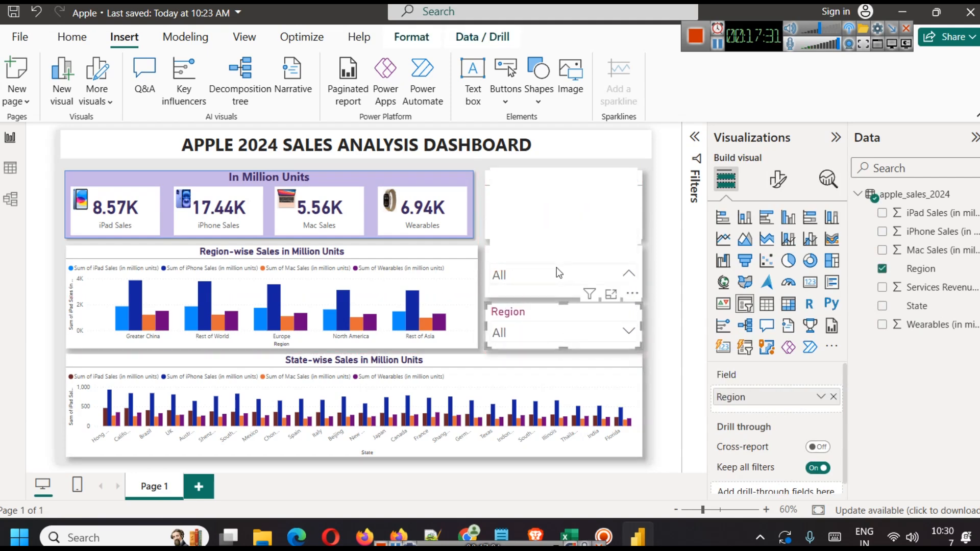
click(563, 298)
click(556, 327)
click(659, 332)
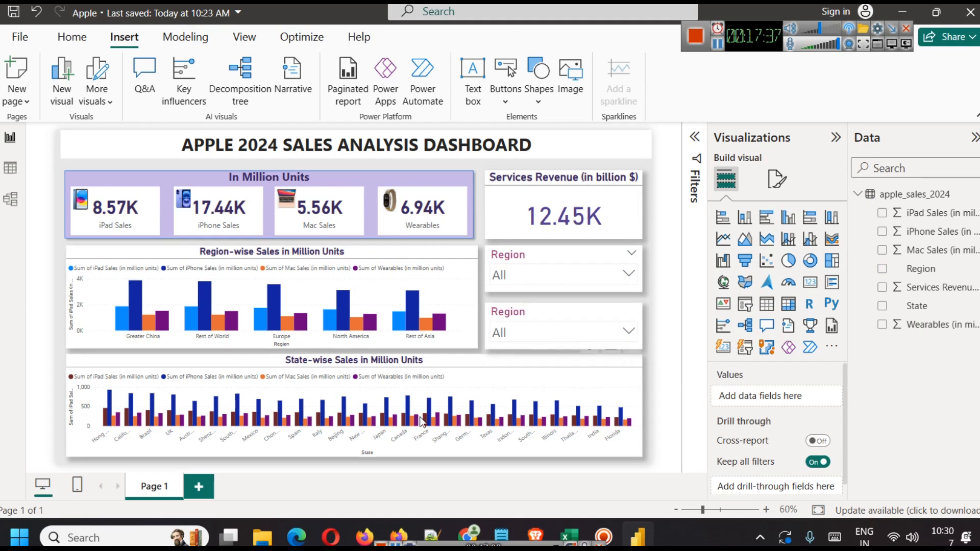
Step: Switch the lower slicer's field from Region to State, and filter the dashboard to Europe
click(548, 316)
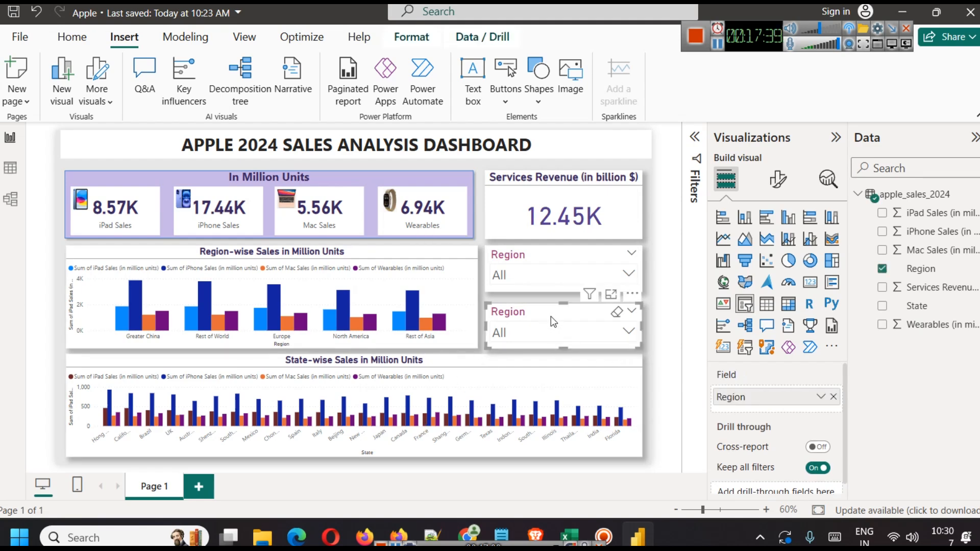
click(831, 405)
drag(914, 305, 784, 398)
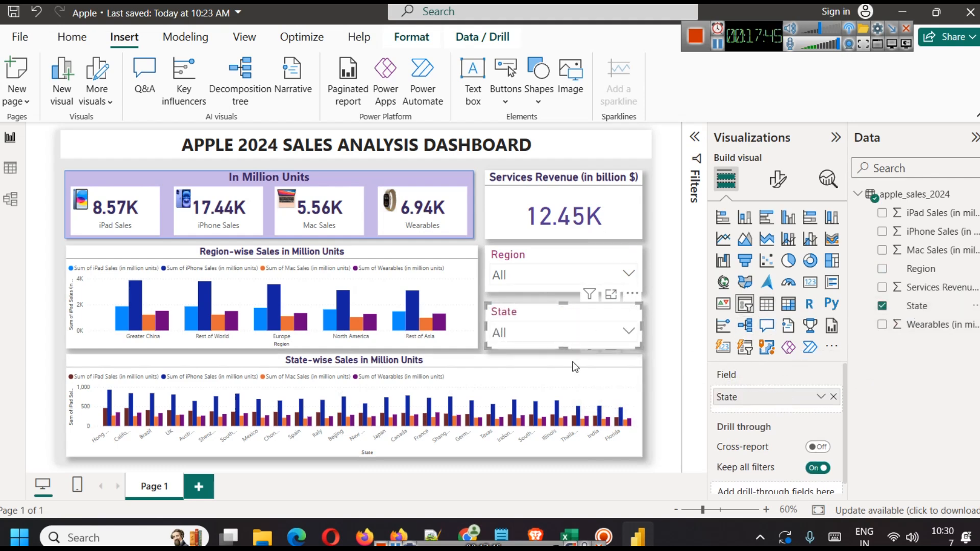
click(542, 275)
click(499, 179)
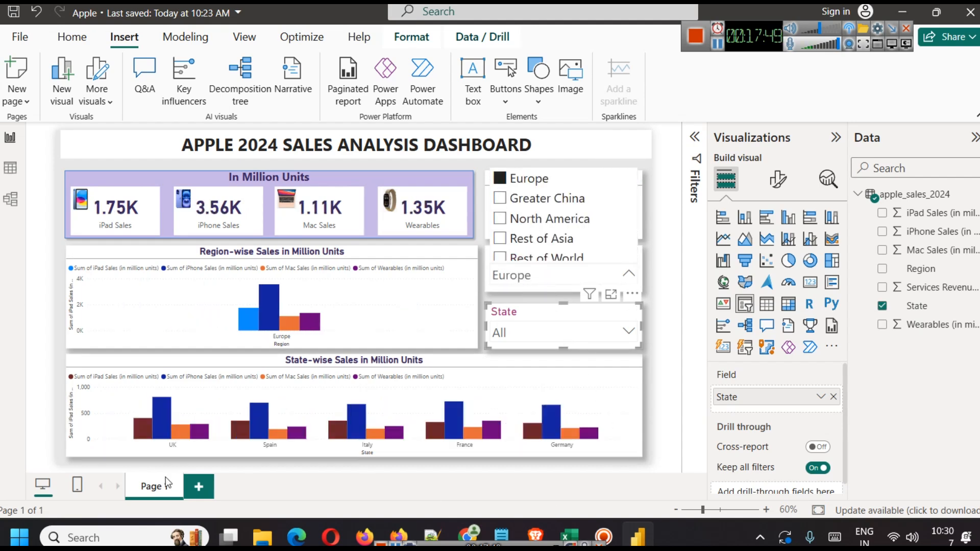
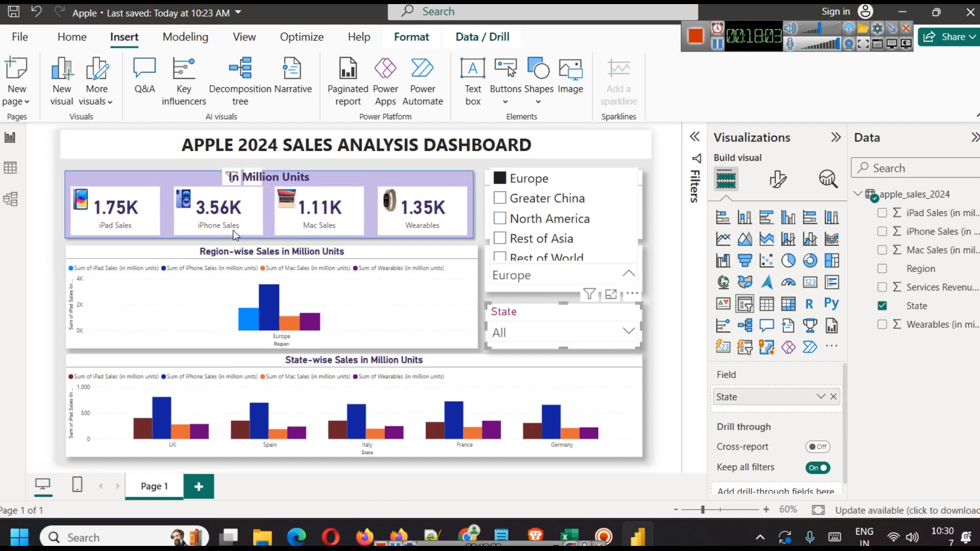
Step: Filter the dashboard through Greater China, North America and Rest of Asia, ending on Rest of World
click(534, 203)
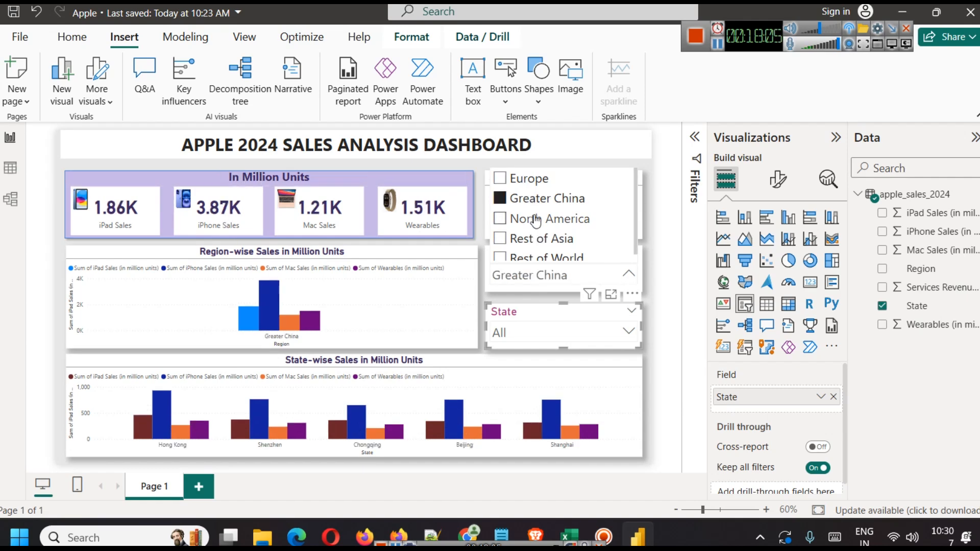
click(531, 218)
click(529, 244)
click(531, 257)
scroll(552, 246, down, 2)
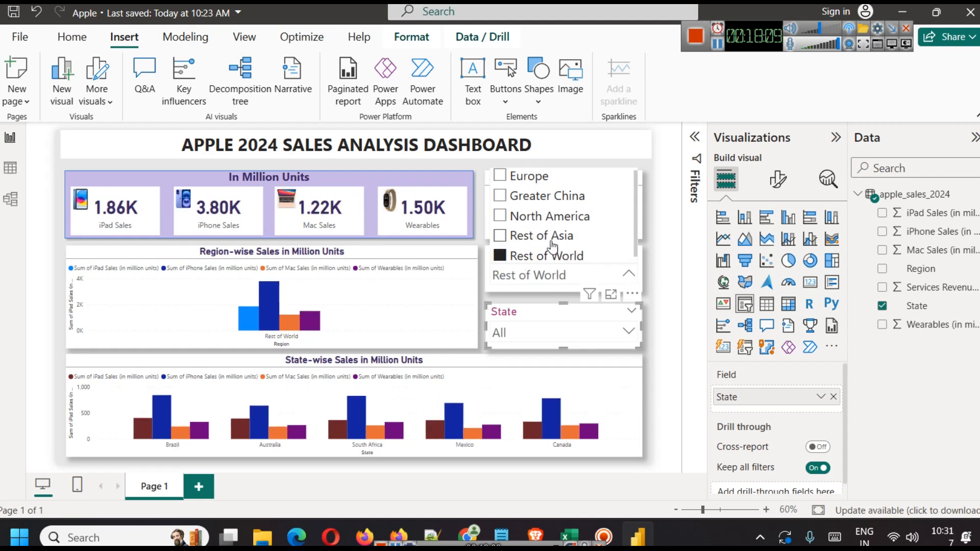
scroll(553, 245, up, 1)
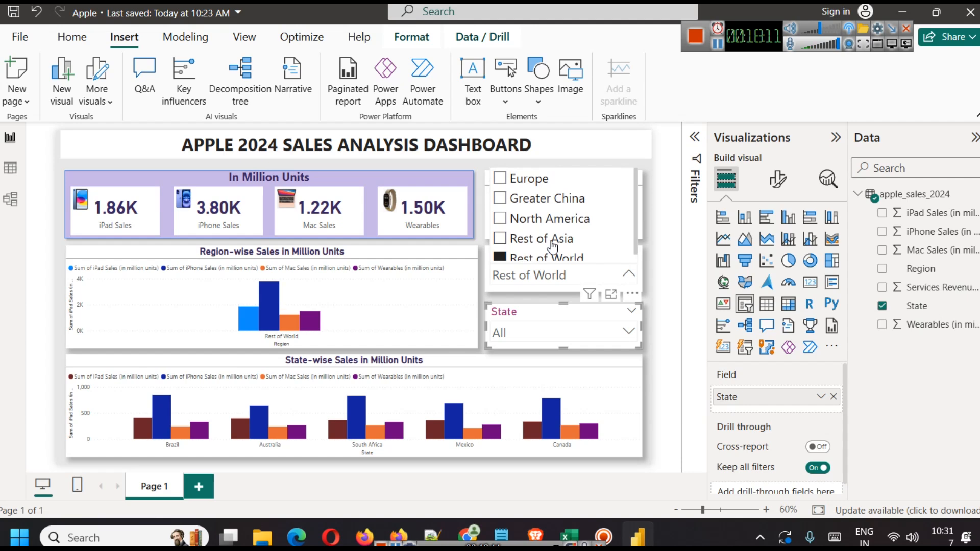
click(778, 179)
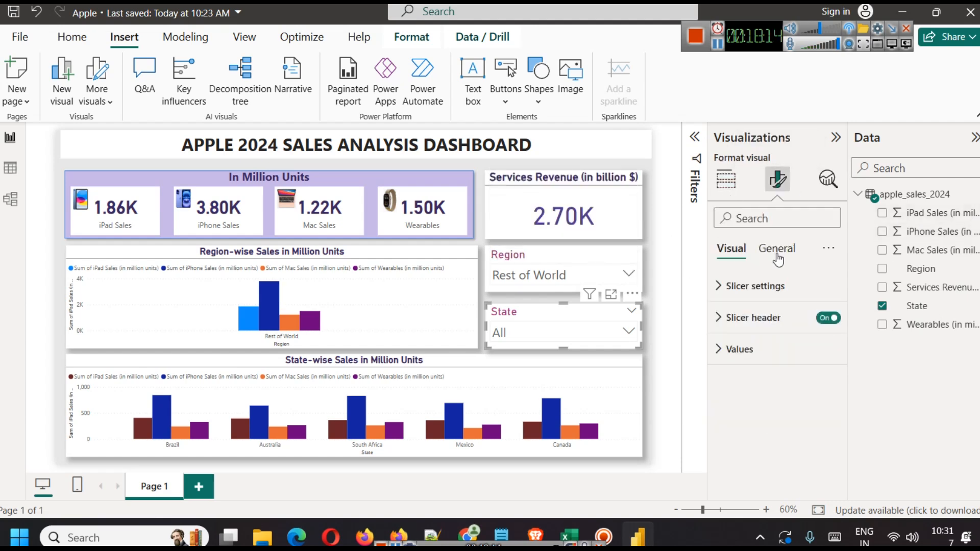
Step: Turn on Show "Select all" in the Region slicer's Selection settings
click(773, 285)
scroll(764, 368, down, 1)
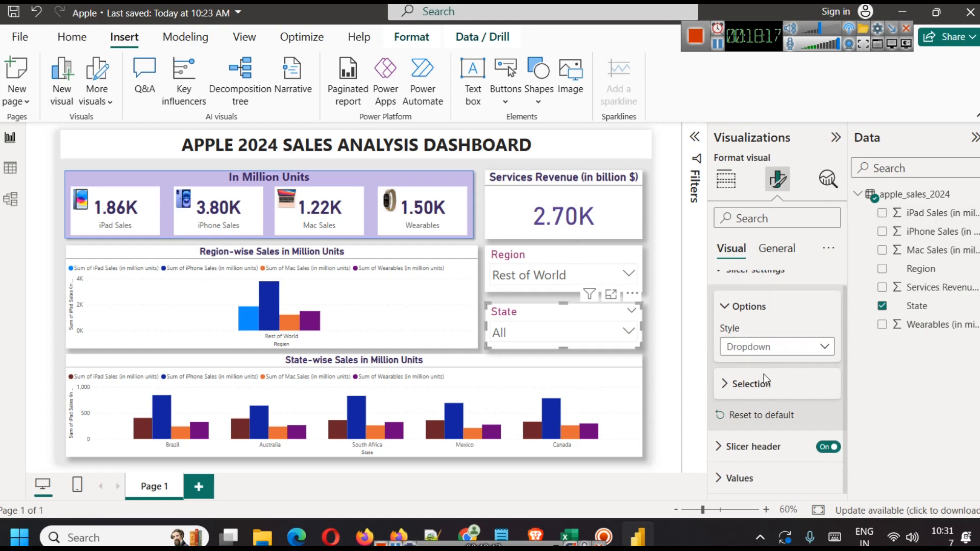
click(764, 380)
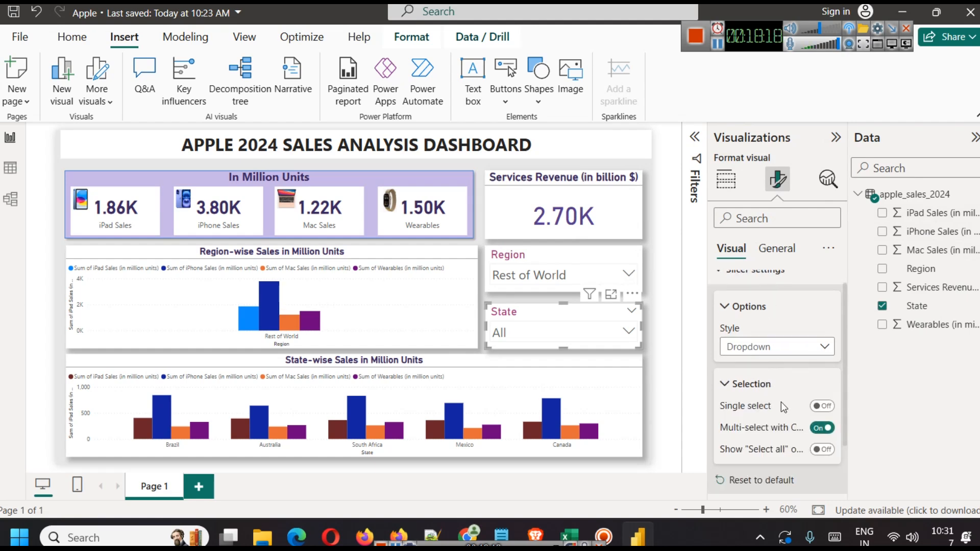
click(541, 284)
click(822, 449)
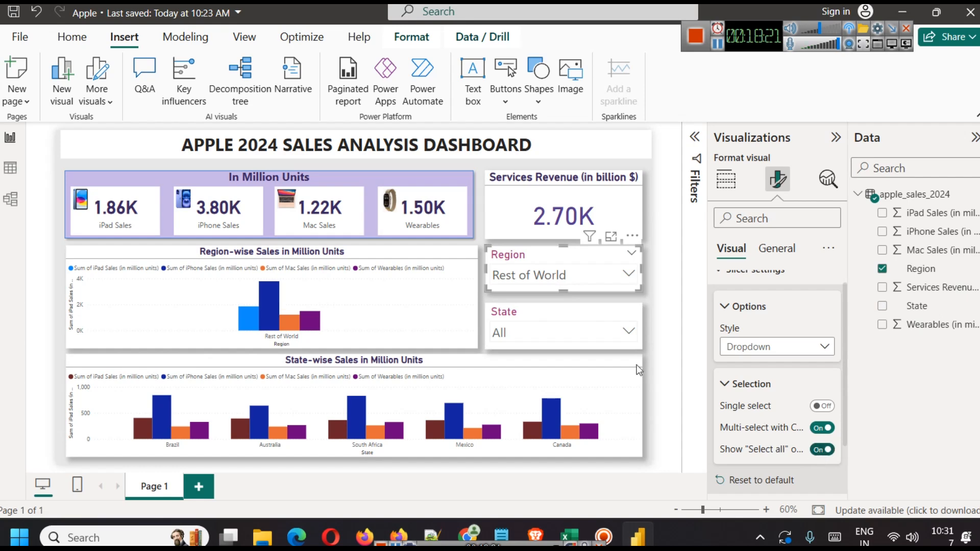
Step: Tick Select all in the Region dropdown so every region is included
click(560, 277)
click(536, 179)
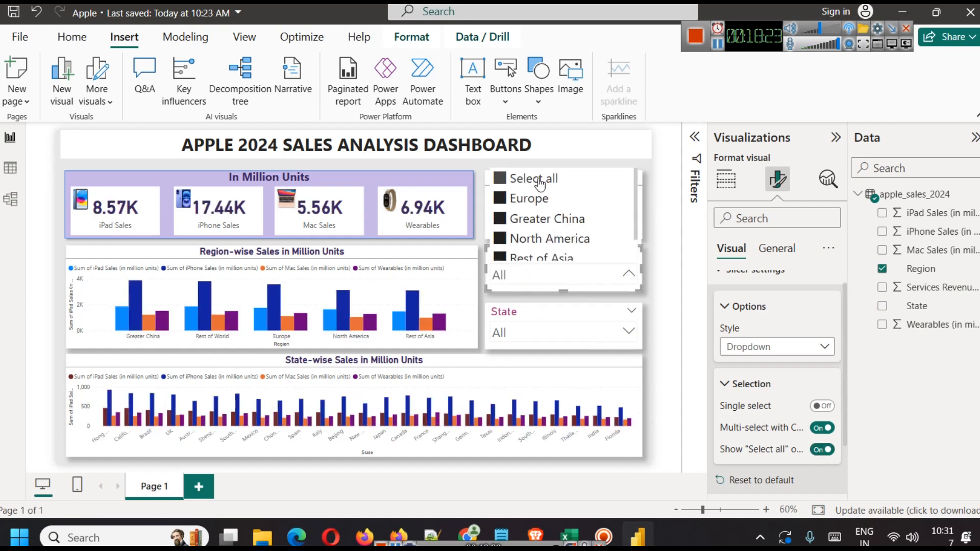
click(559, 327)
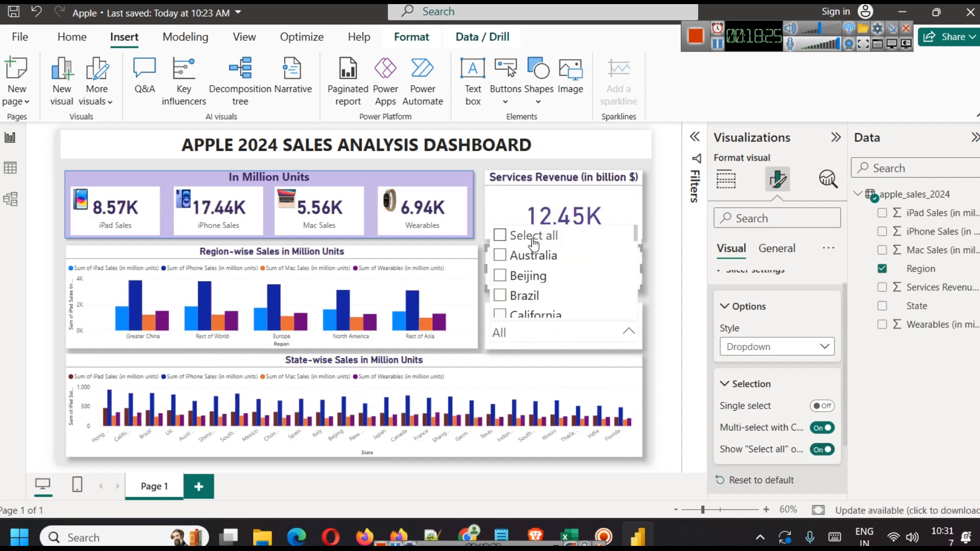
Step: Deselect the State slicer, then collapse both the Visualizations and Data panes
click(515, 164)
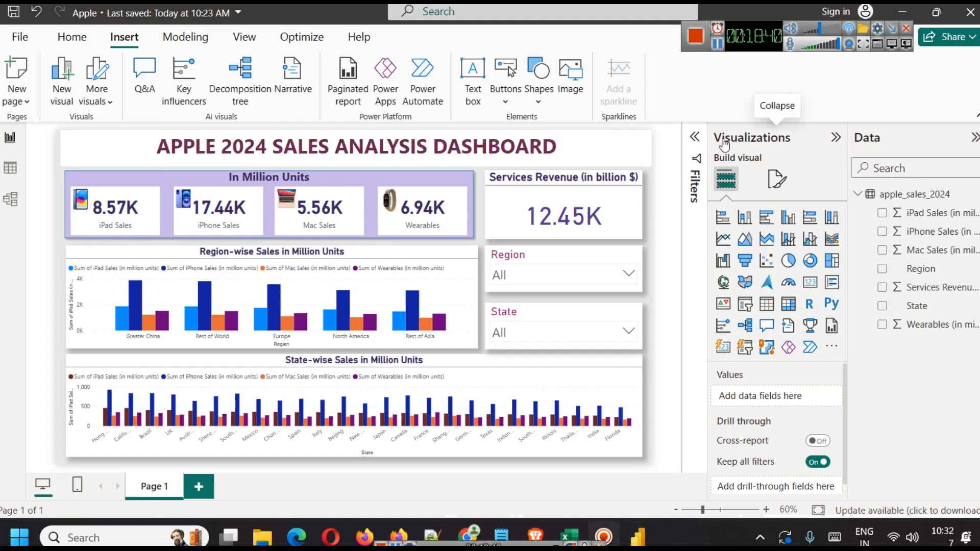
click(836, 137)
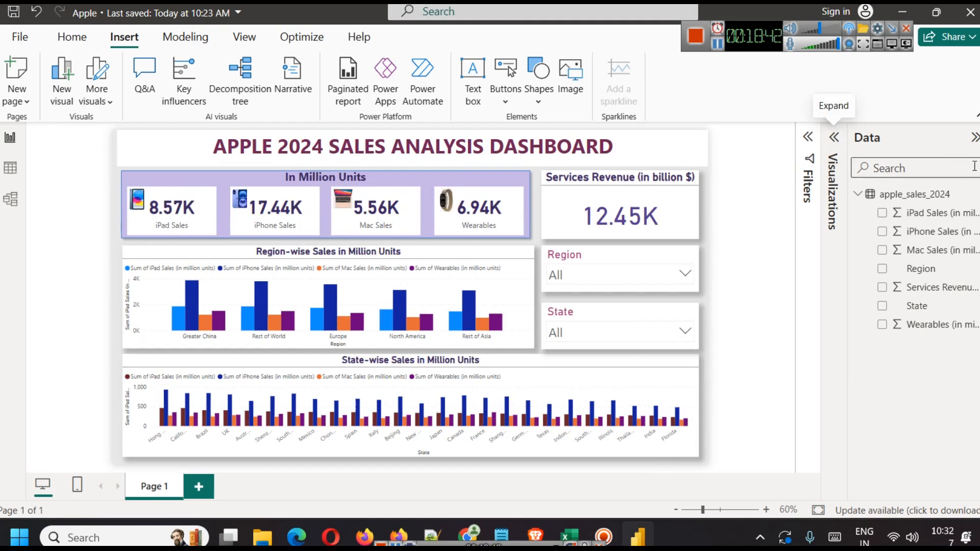
click(975, 142)
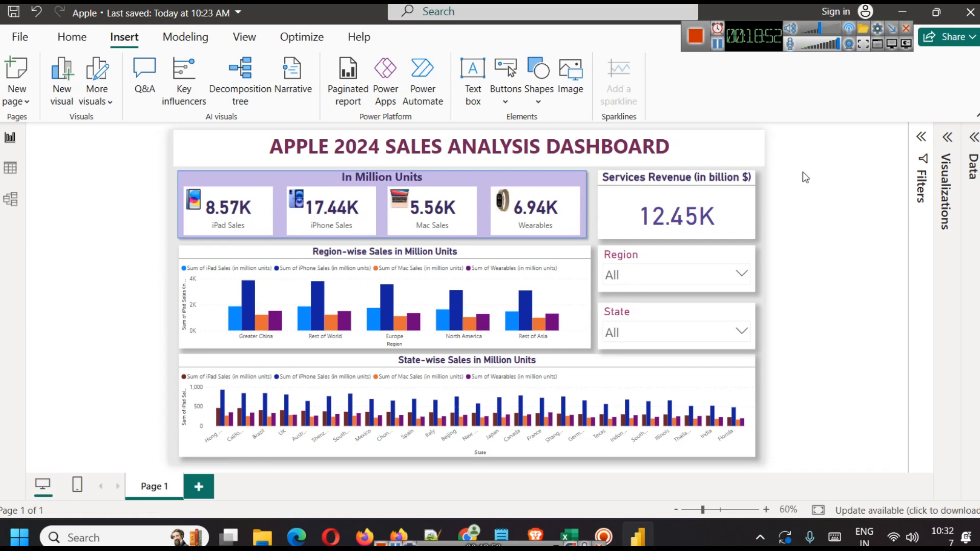
click(177, 187)
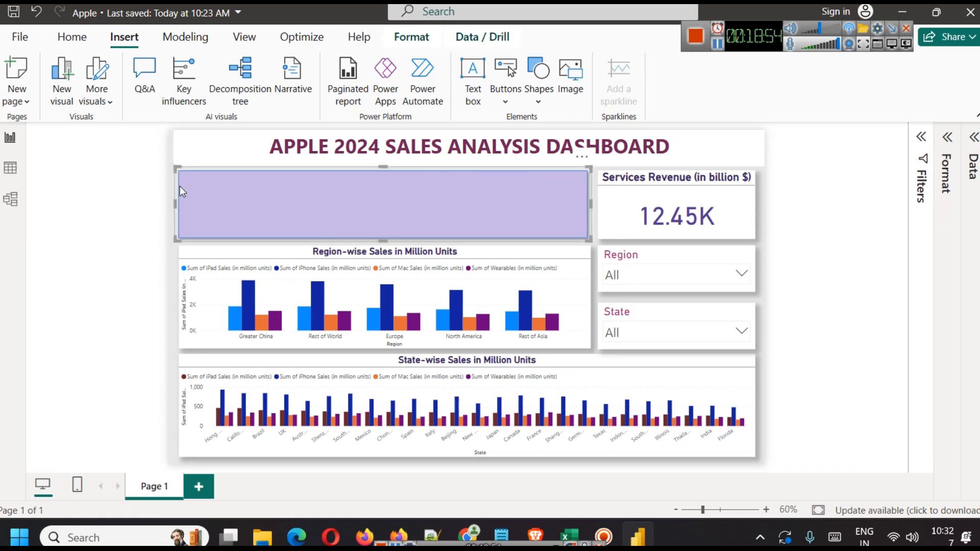
click(138, 202)
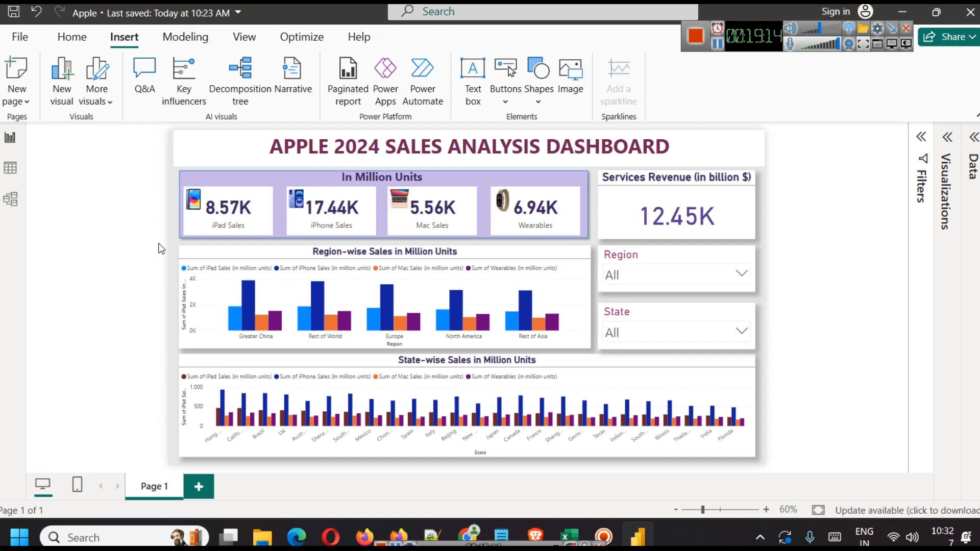
Step: Select the Region slicer, reopen the Visualizations pane and show its Format visual options
click(661, 254)
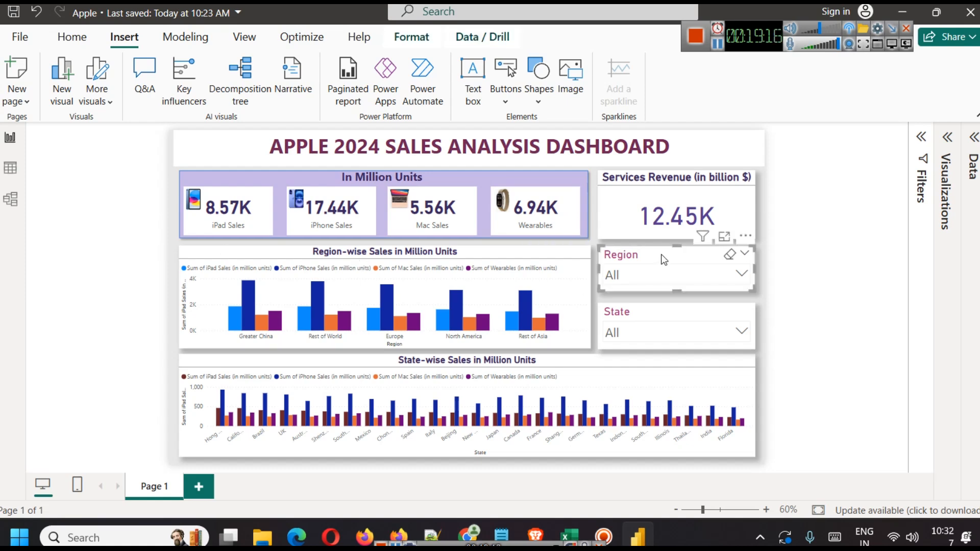
click(948, 138)
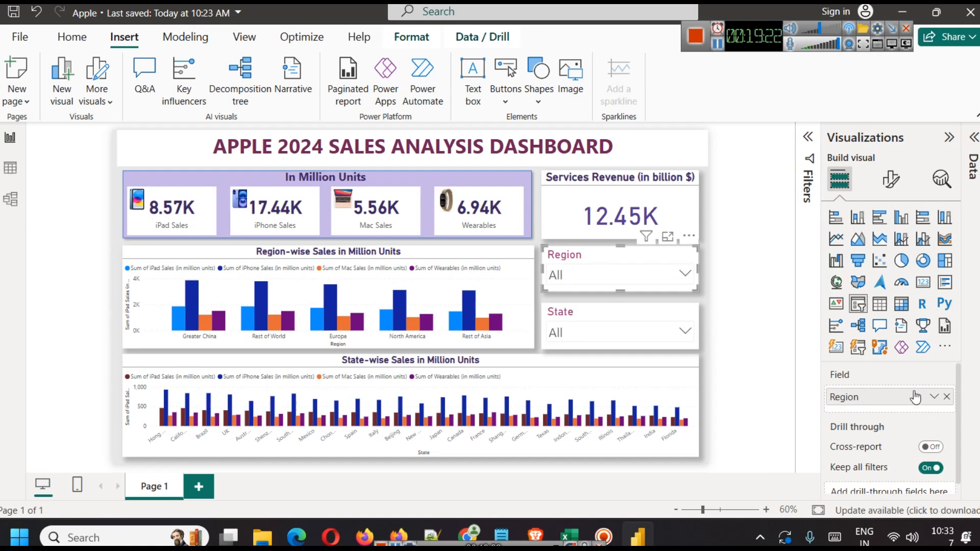
click(891, 179)
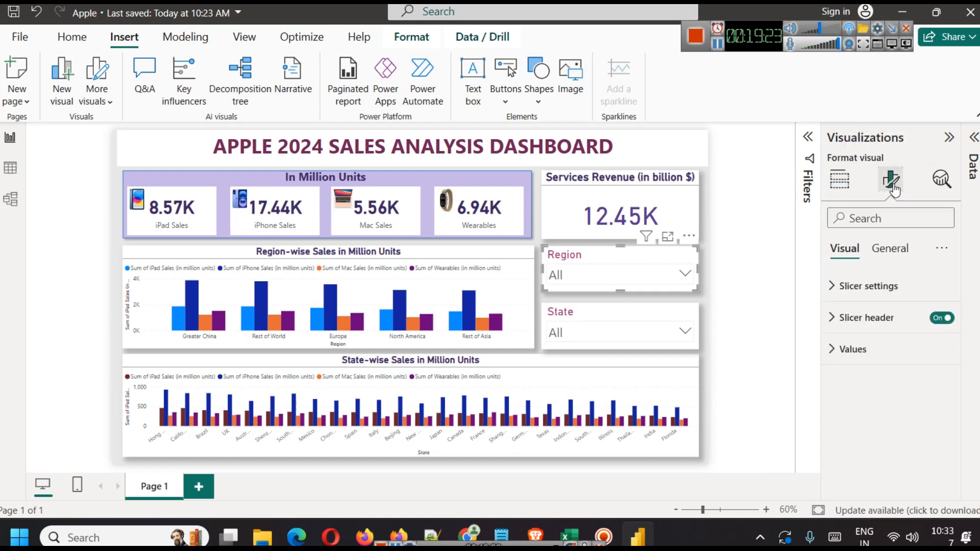
click(888, 258)
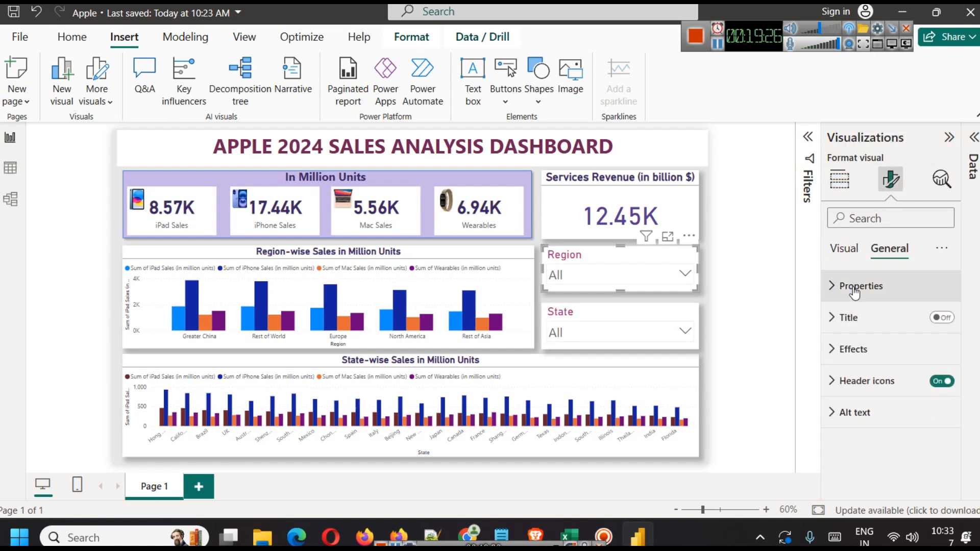
click(849, 260)
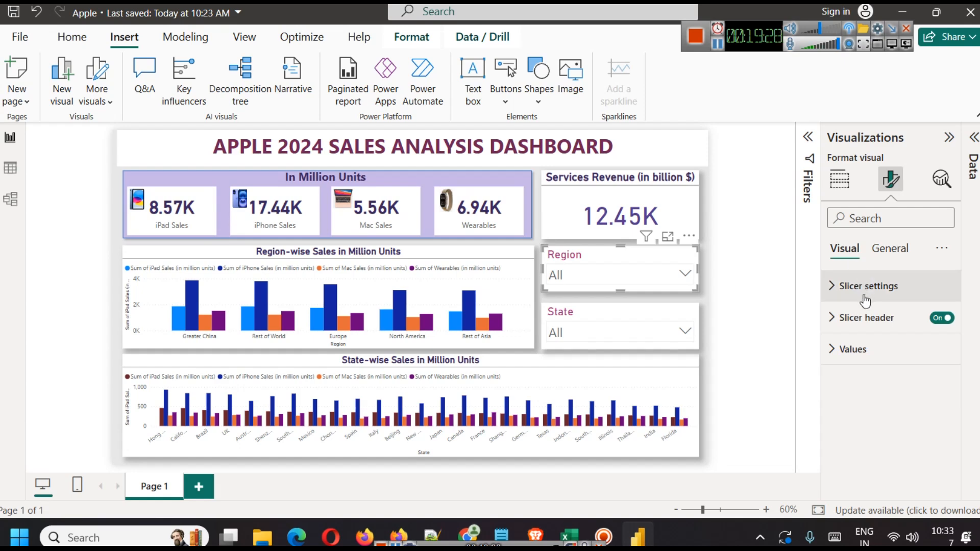
click(869, 292)
click(874, 293)
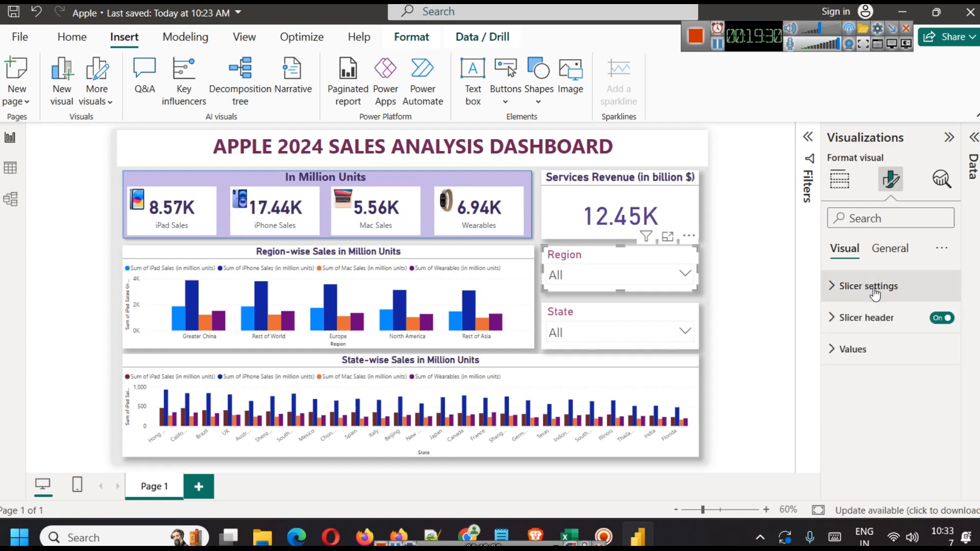